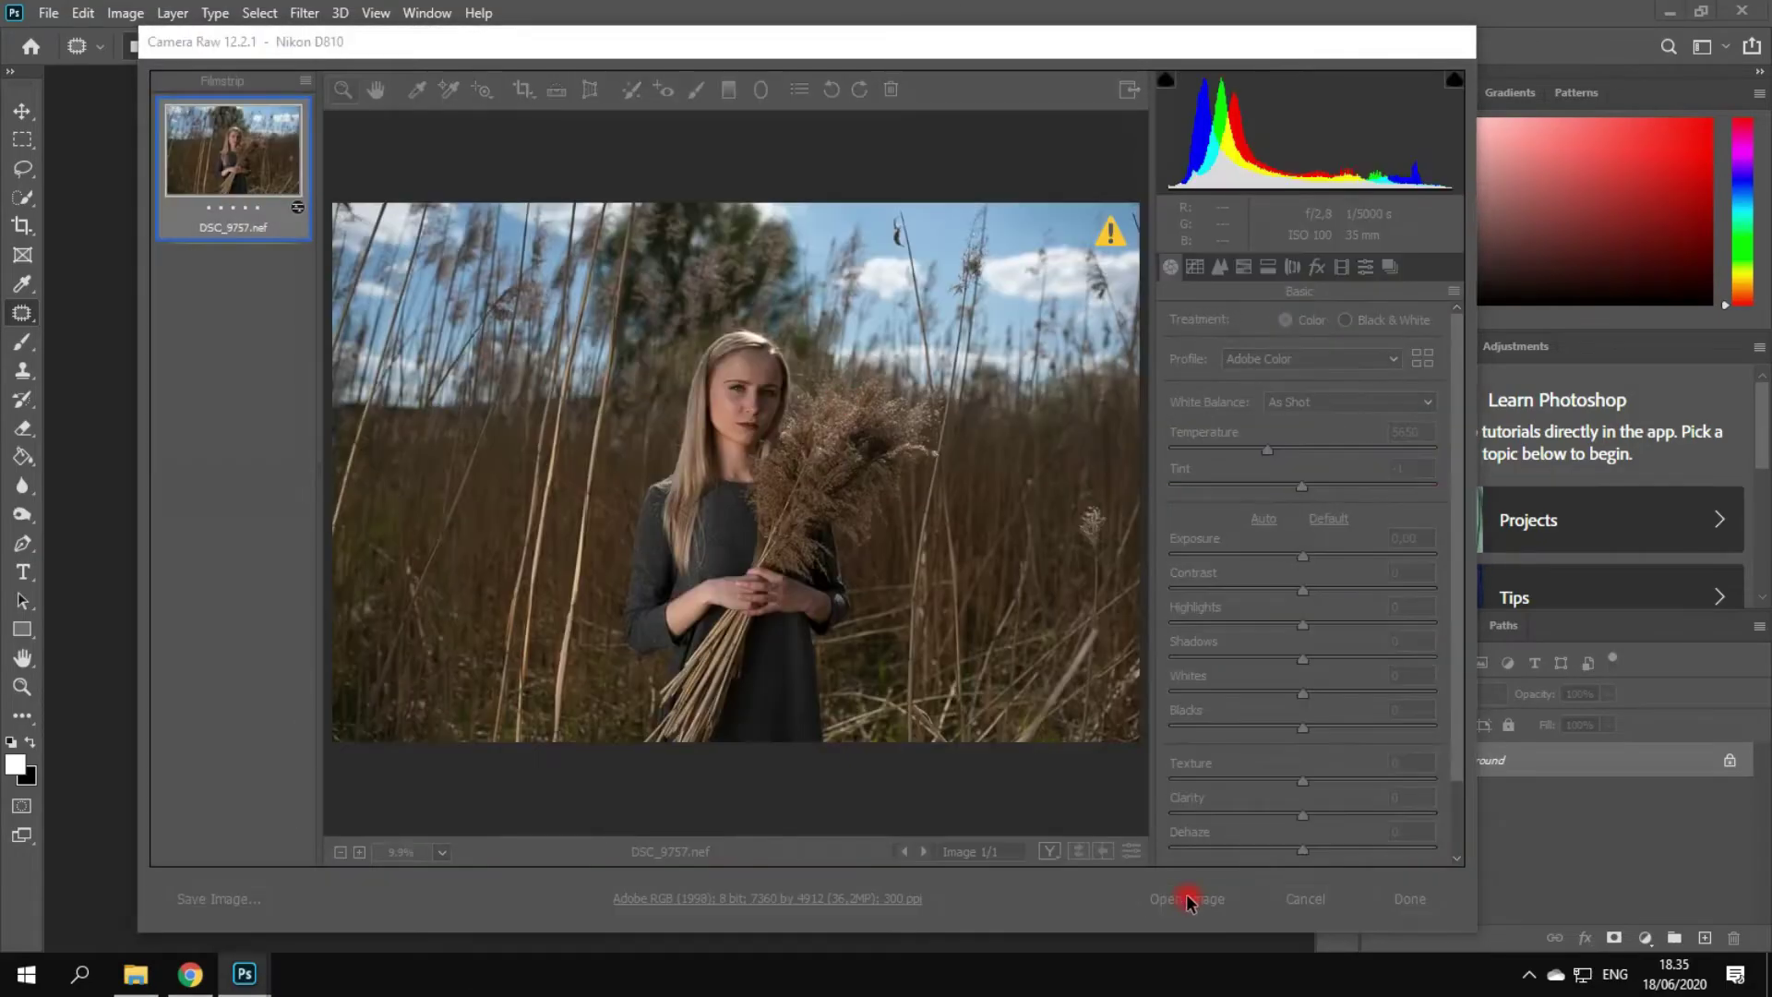
- Open the raw photo DSC_9757.nef as an image and duplicate its Background layer
click(1187, 894)
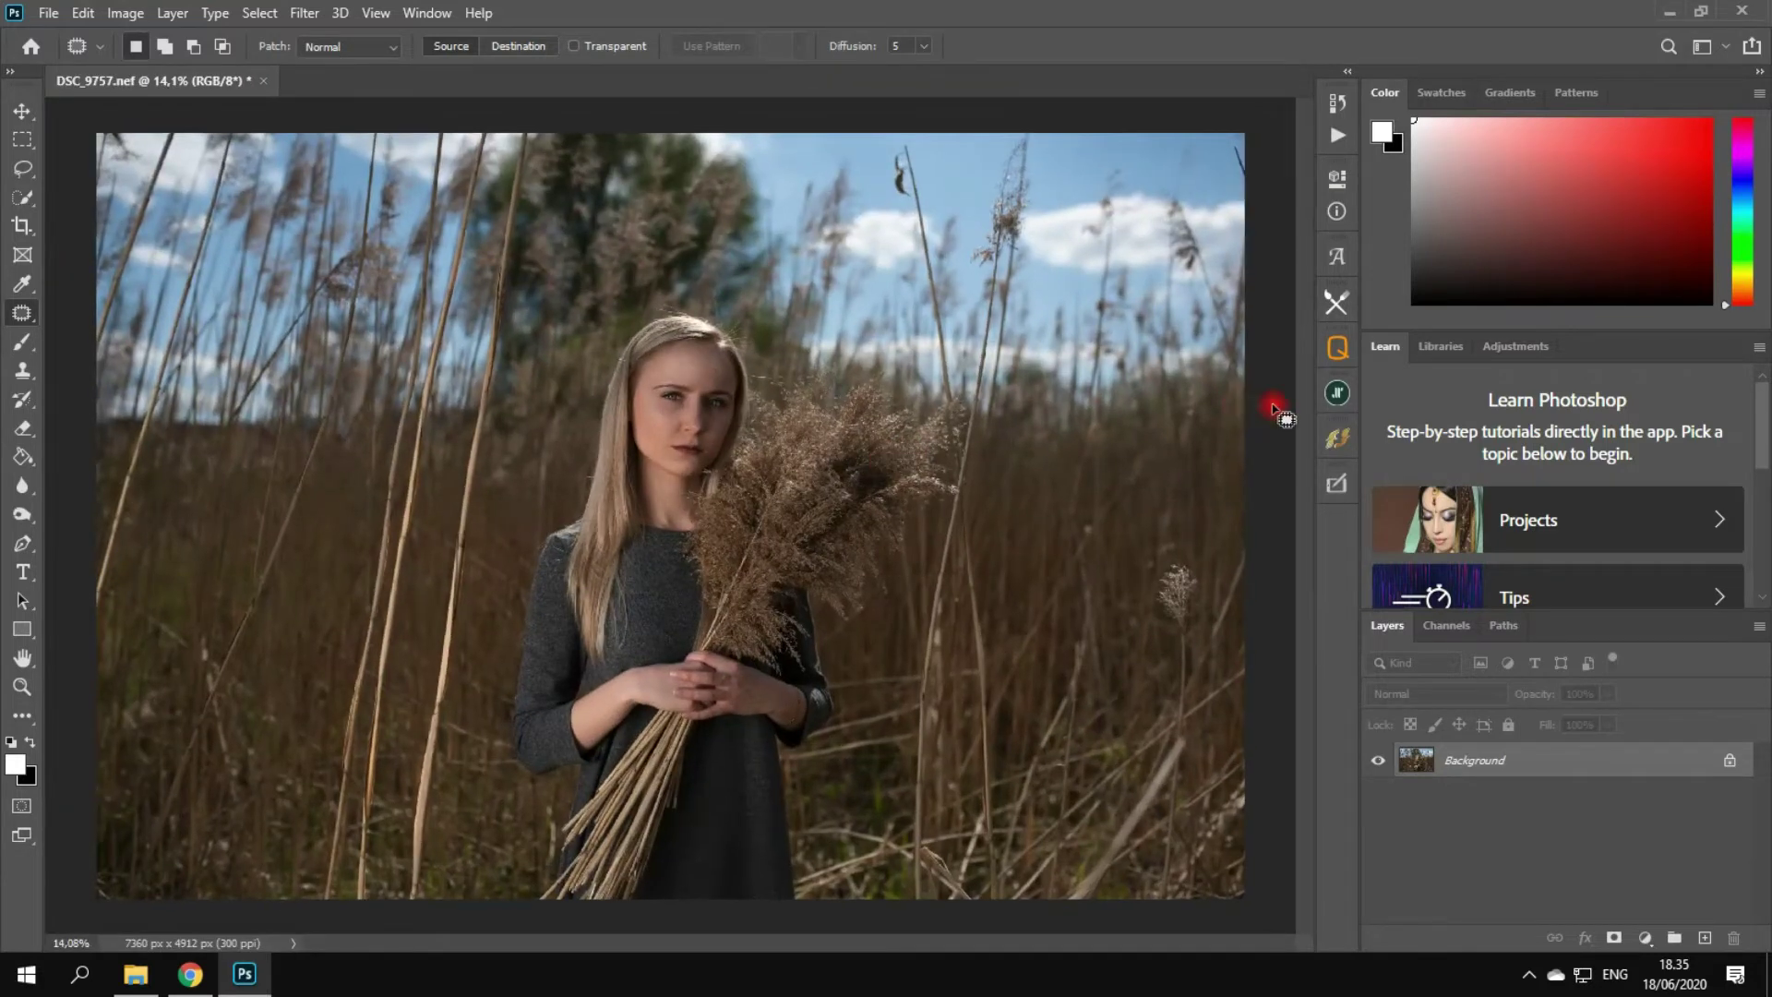
drag(1582, 764, 1705, 938)
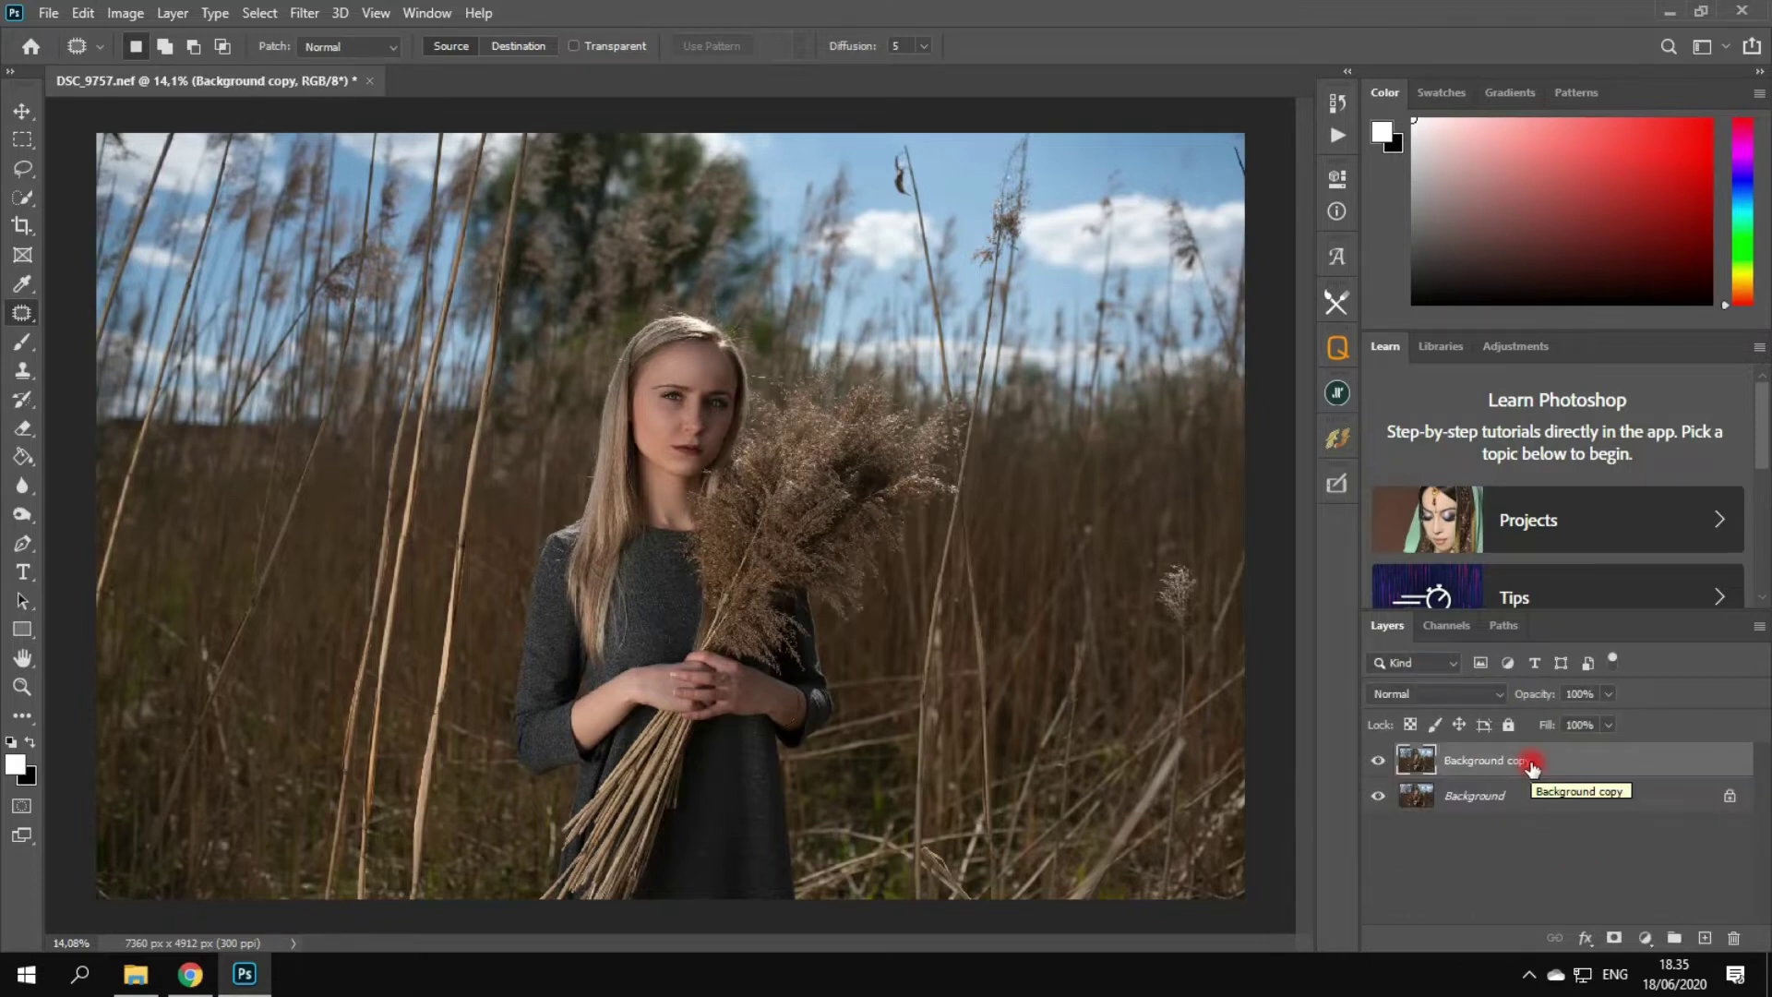
- Apply the Camera Raw Filter to the layer copy and cool the white balance to temperature -33 and tint -1
click(307, 17)
click(373, 164)
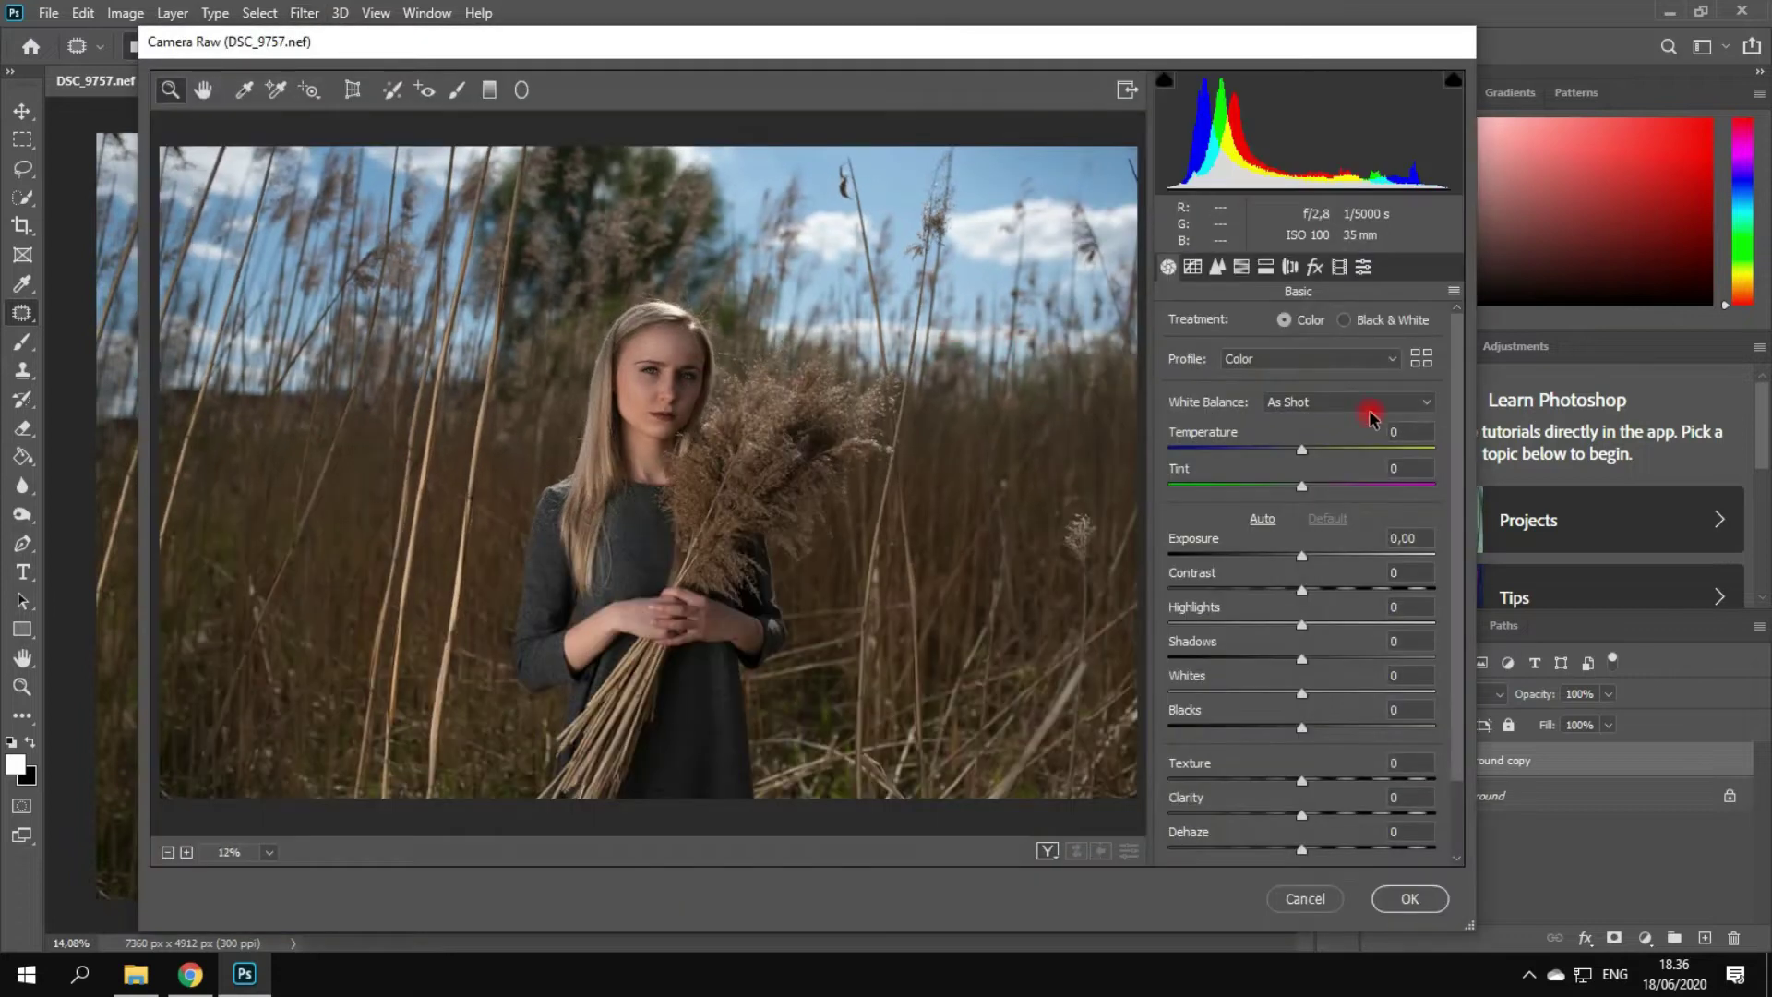
drag(1302, 451, 1260, 456)
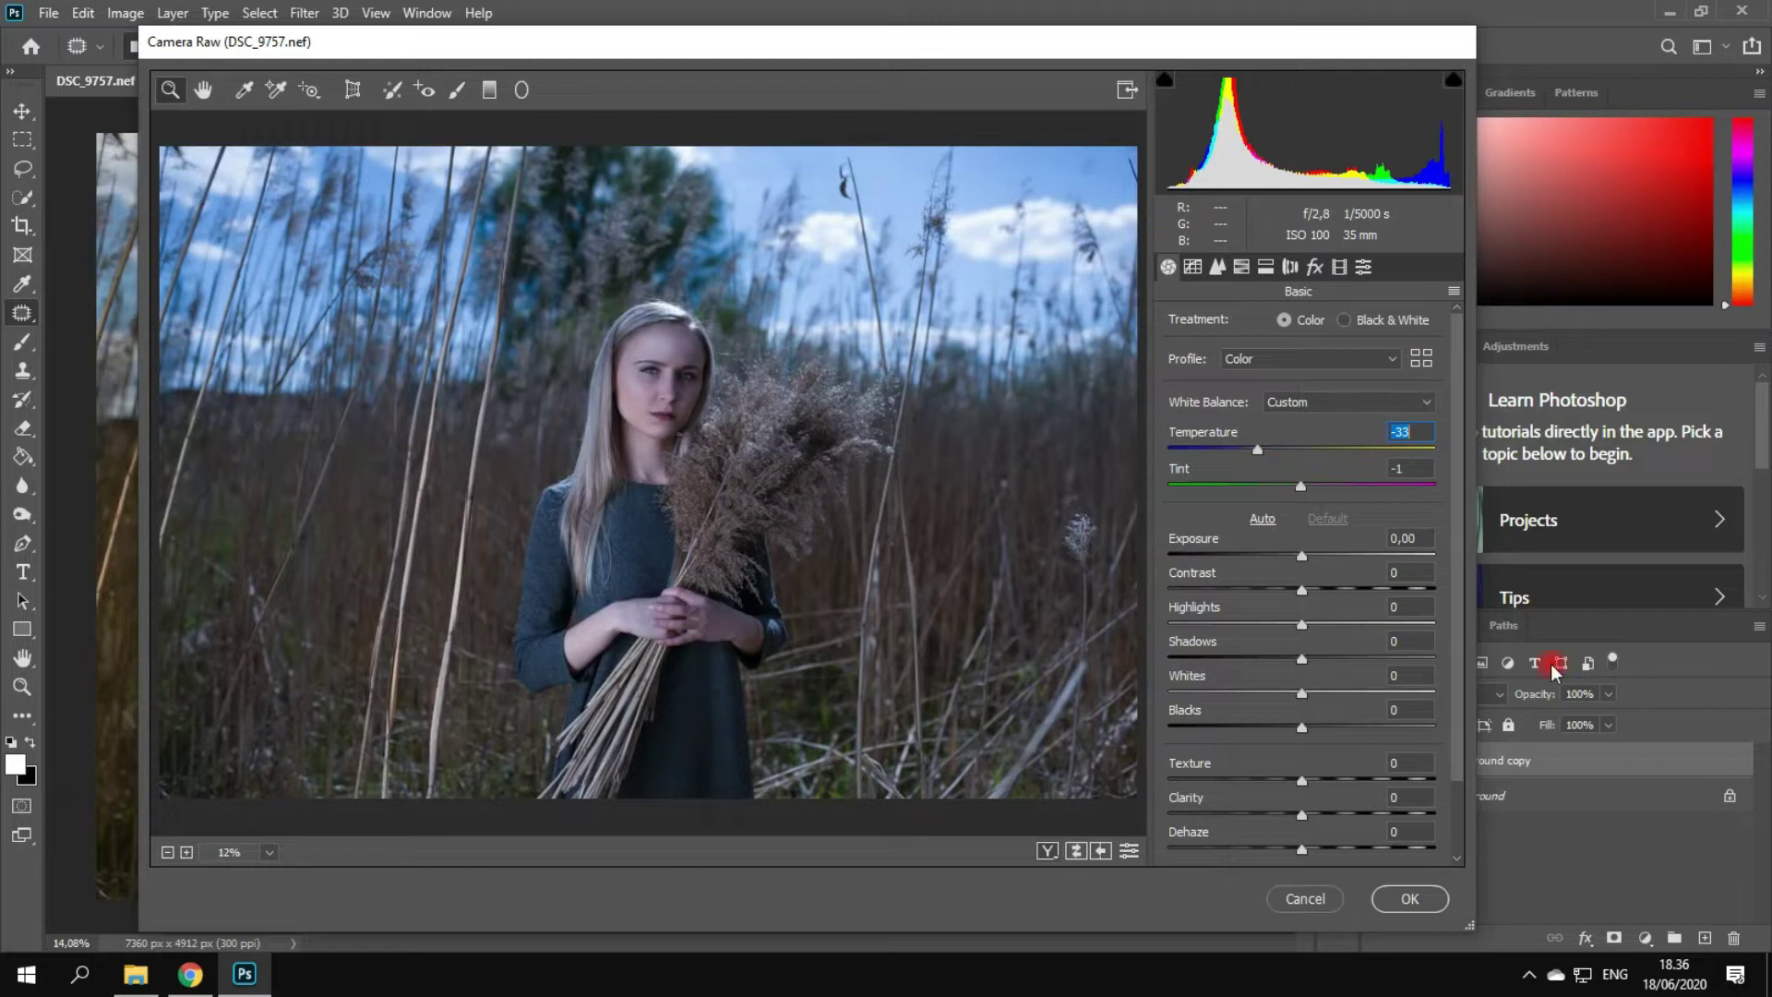
- Set exposure to -0,15, contrast to +22, shadows to -60, whites to +40, blacks to +4 and clarity to +29
drag(1303, 558, 1337, 607)
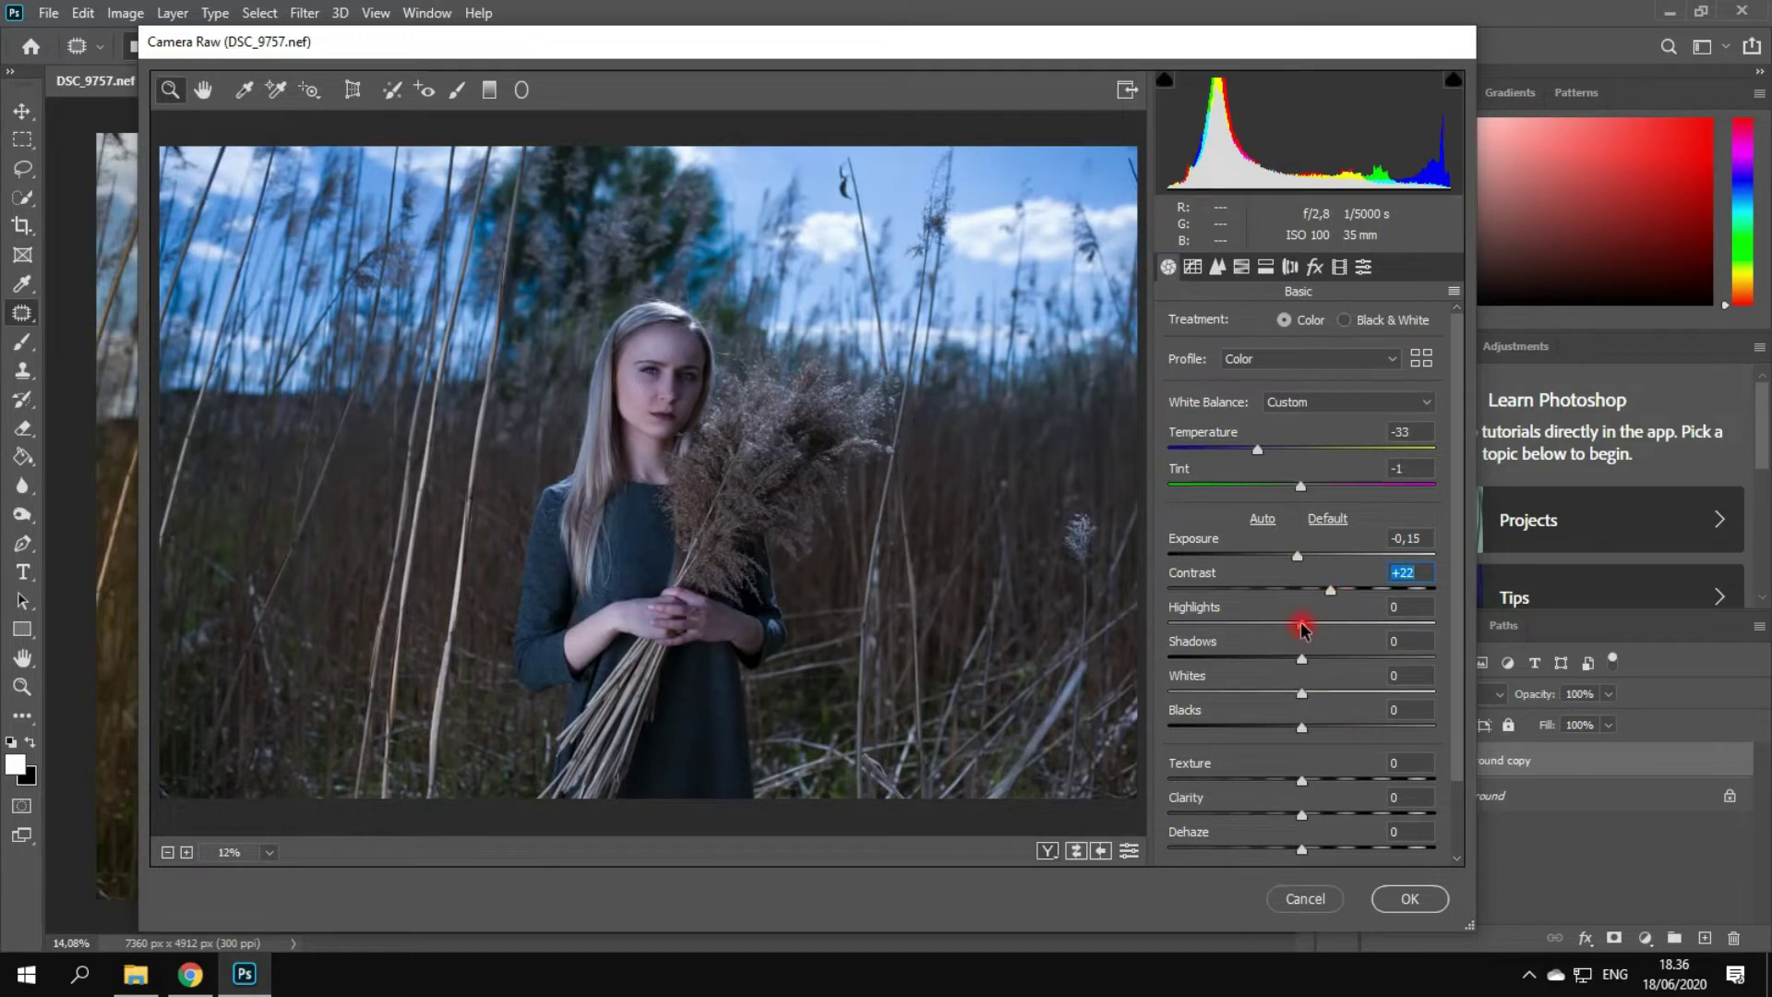
drag(1302, 658, 1309, 734)
drag(1301, 815, 1341, 820)
- Adjust the parametric tone curve to highlights -5, lights +10, darks +52 and shadows -9
click(1193, 267)
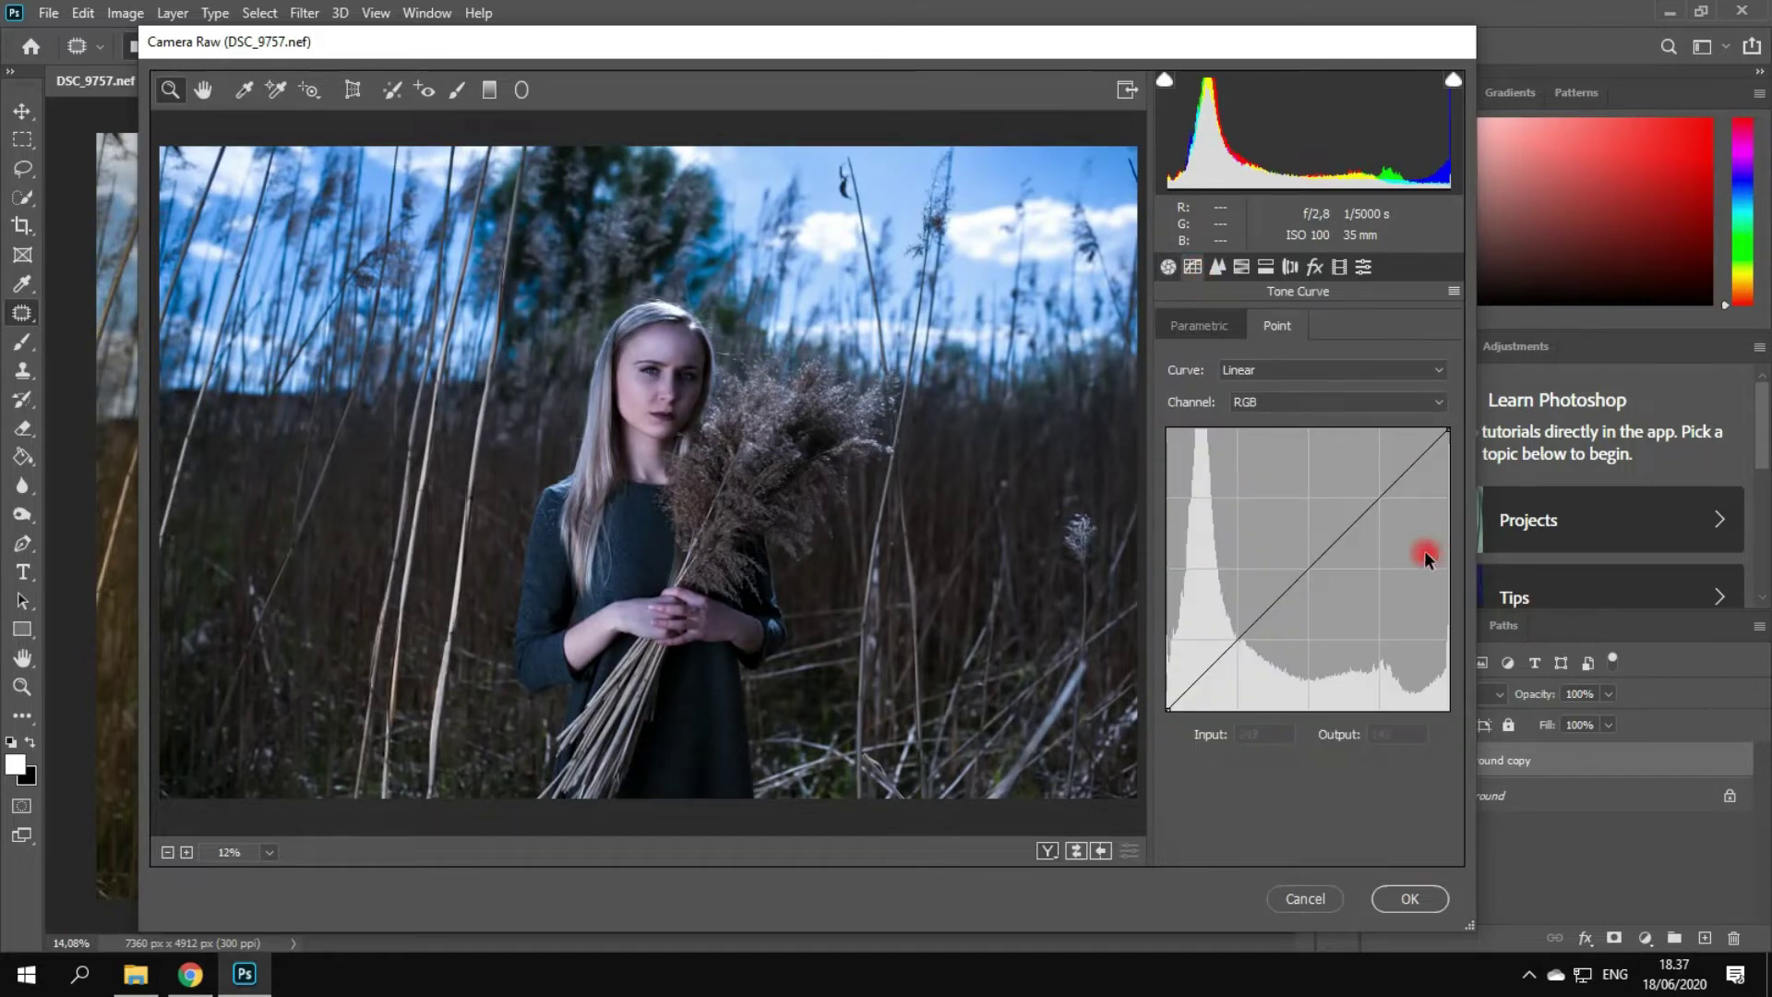
click(1199, 325)
drag(1306, 685, 1302, 688)
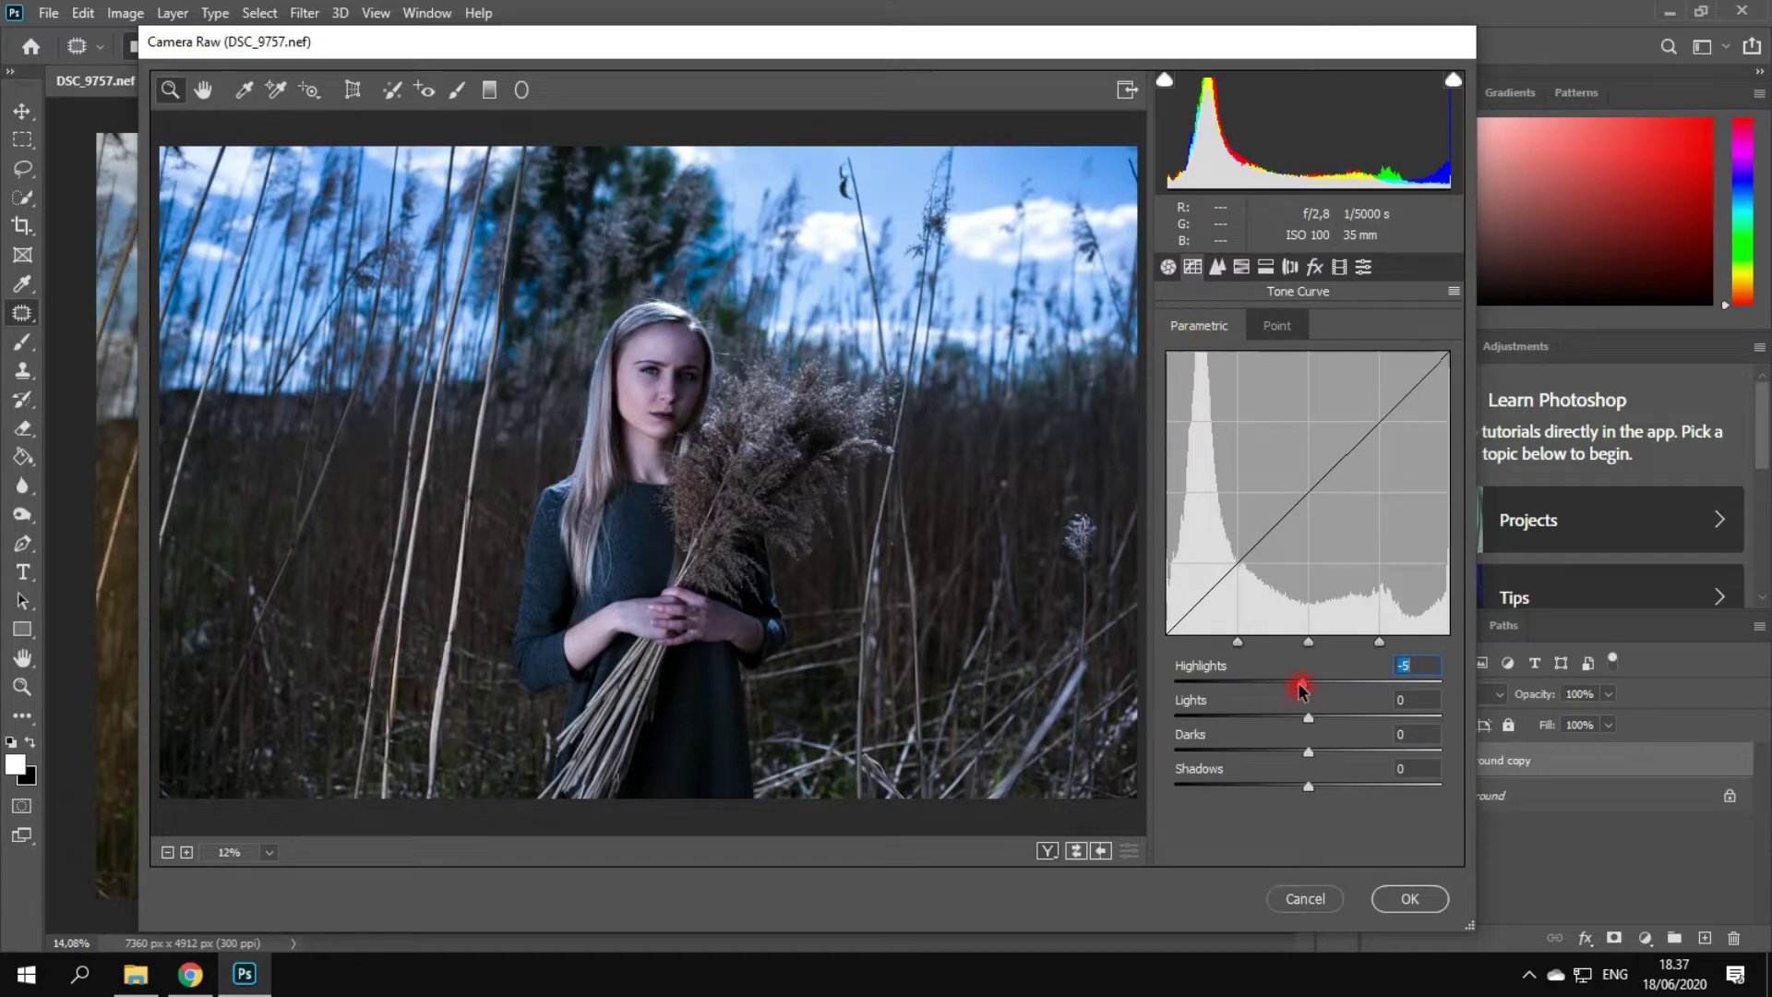
drag(1309, 718, 1295, 789)
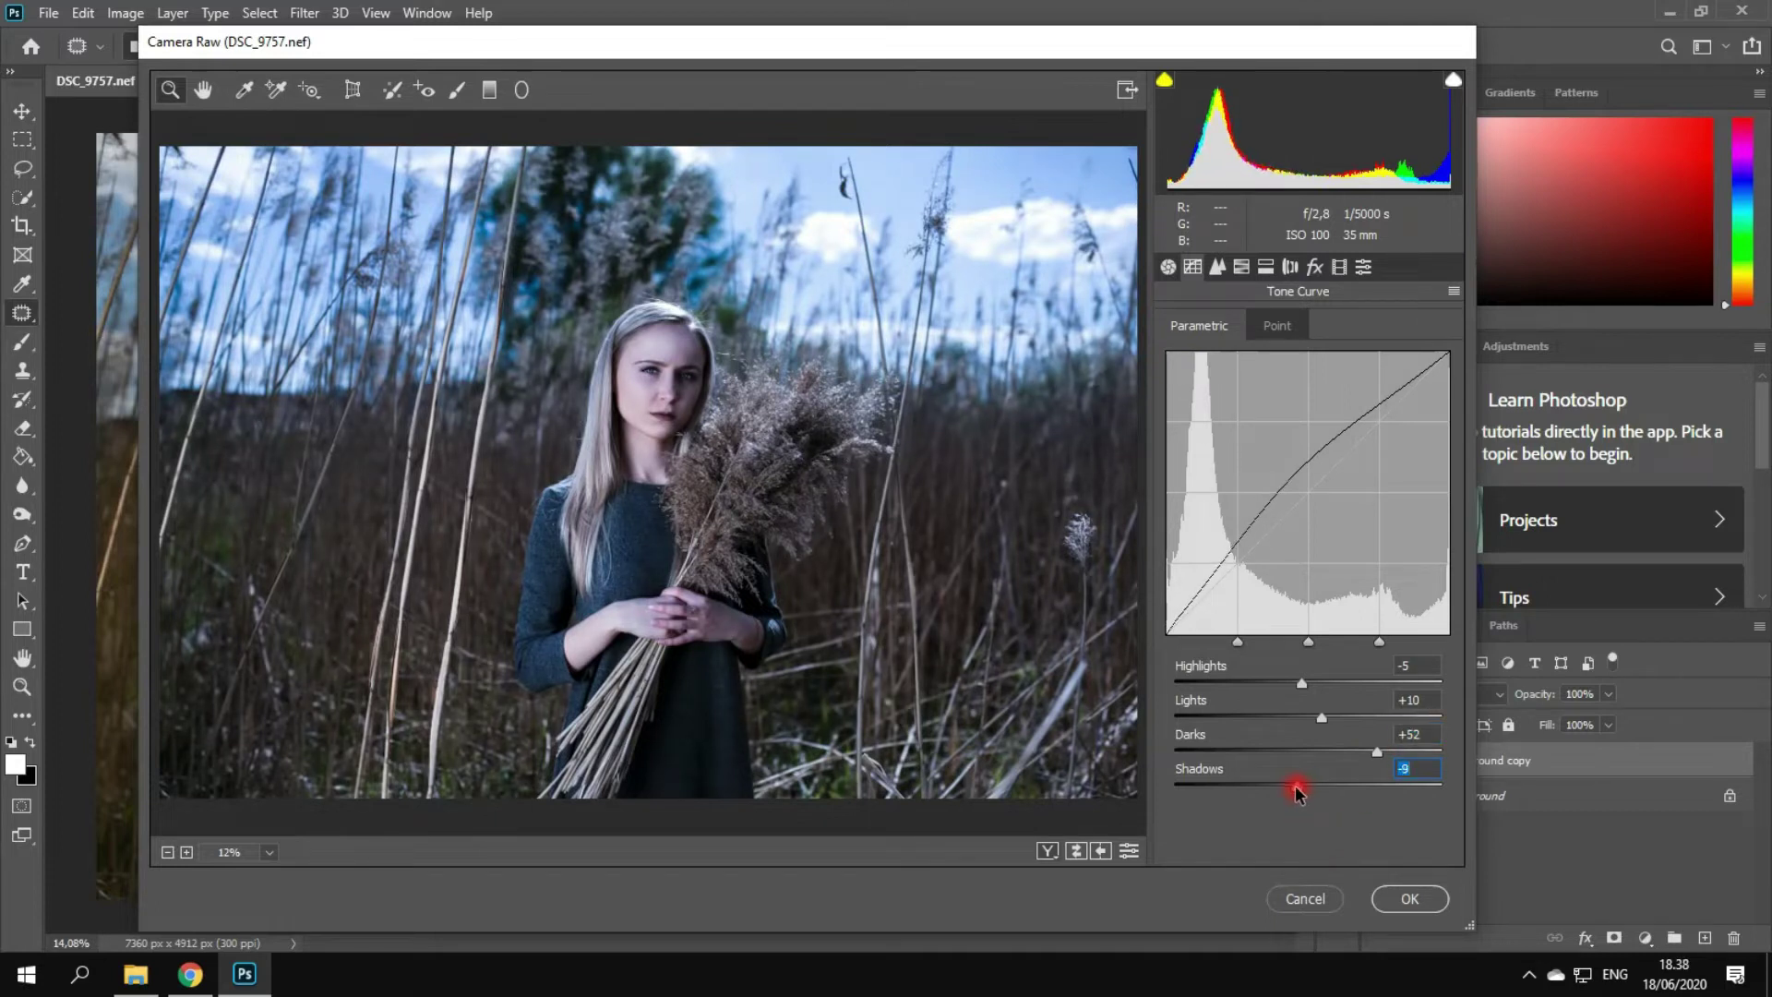
- Shape the RGB point curve by slightly raising a shadow point and a highlight point and lowering the white endpoint to output 238
click(1277, 325)
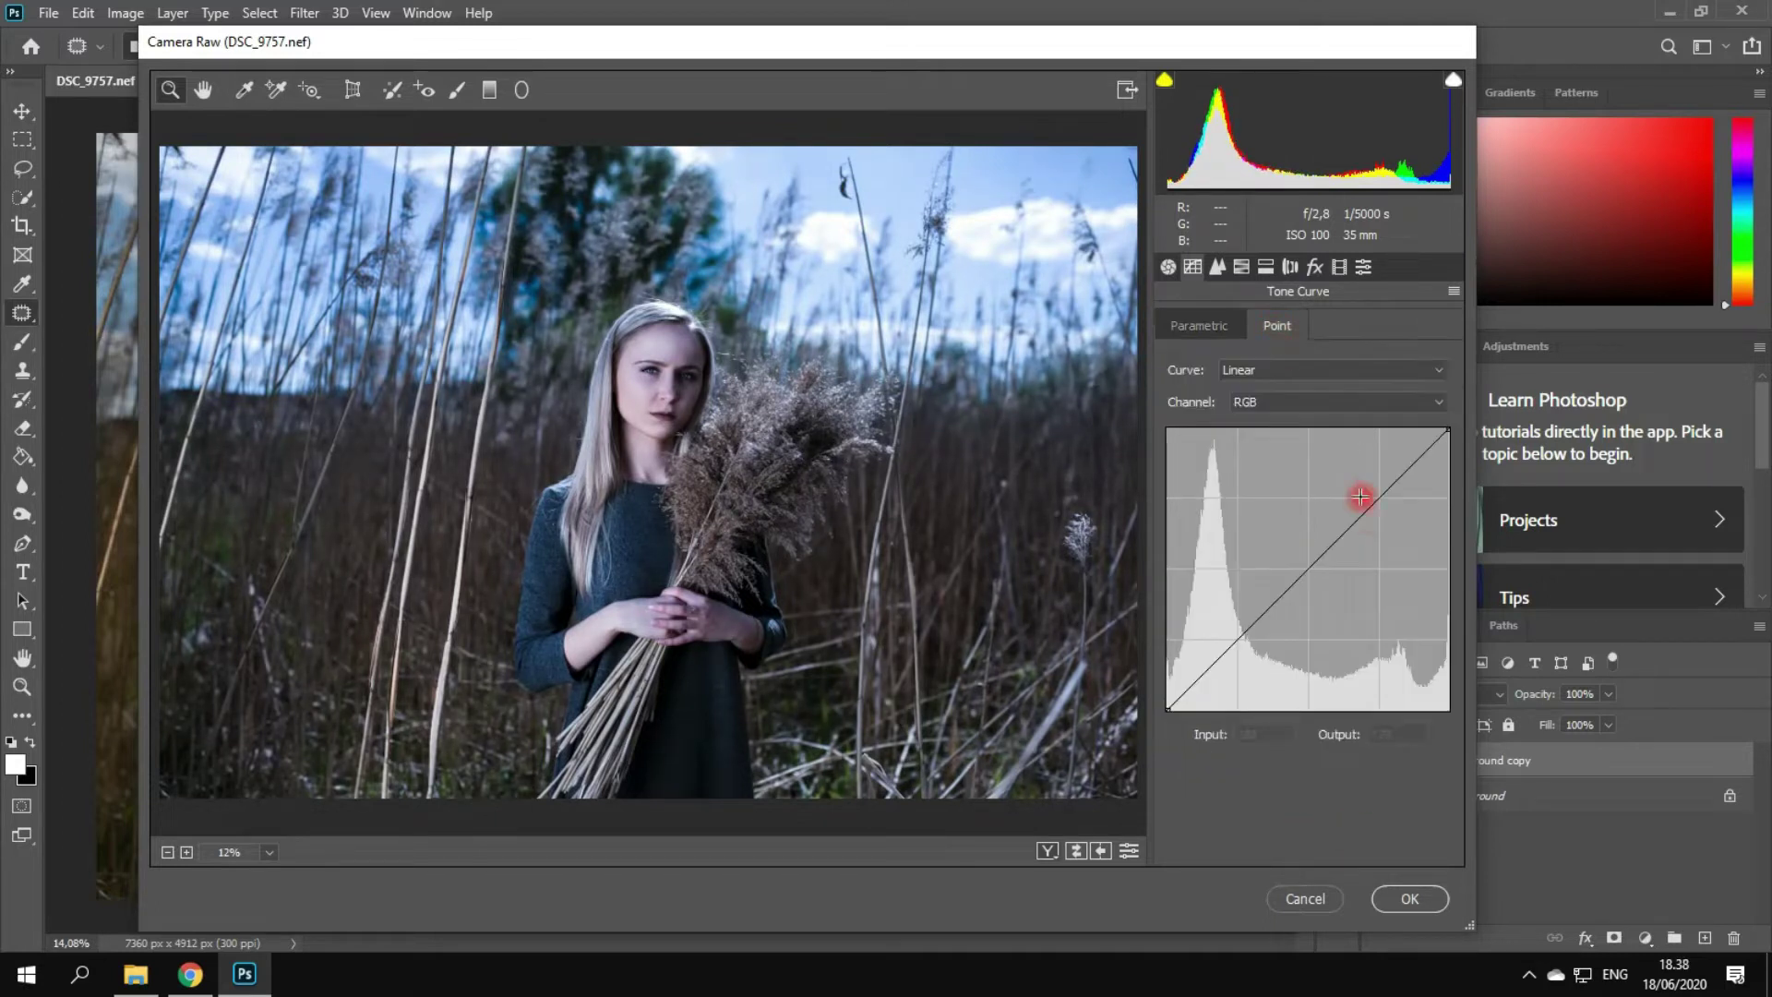
drag(1333, 534, 1337, 527)
drag(1235, 637, 1236, 623)
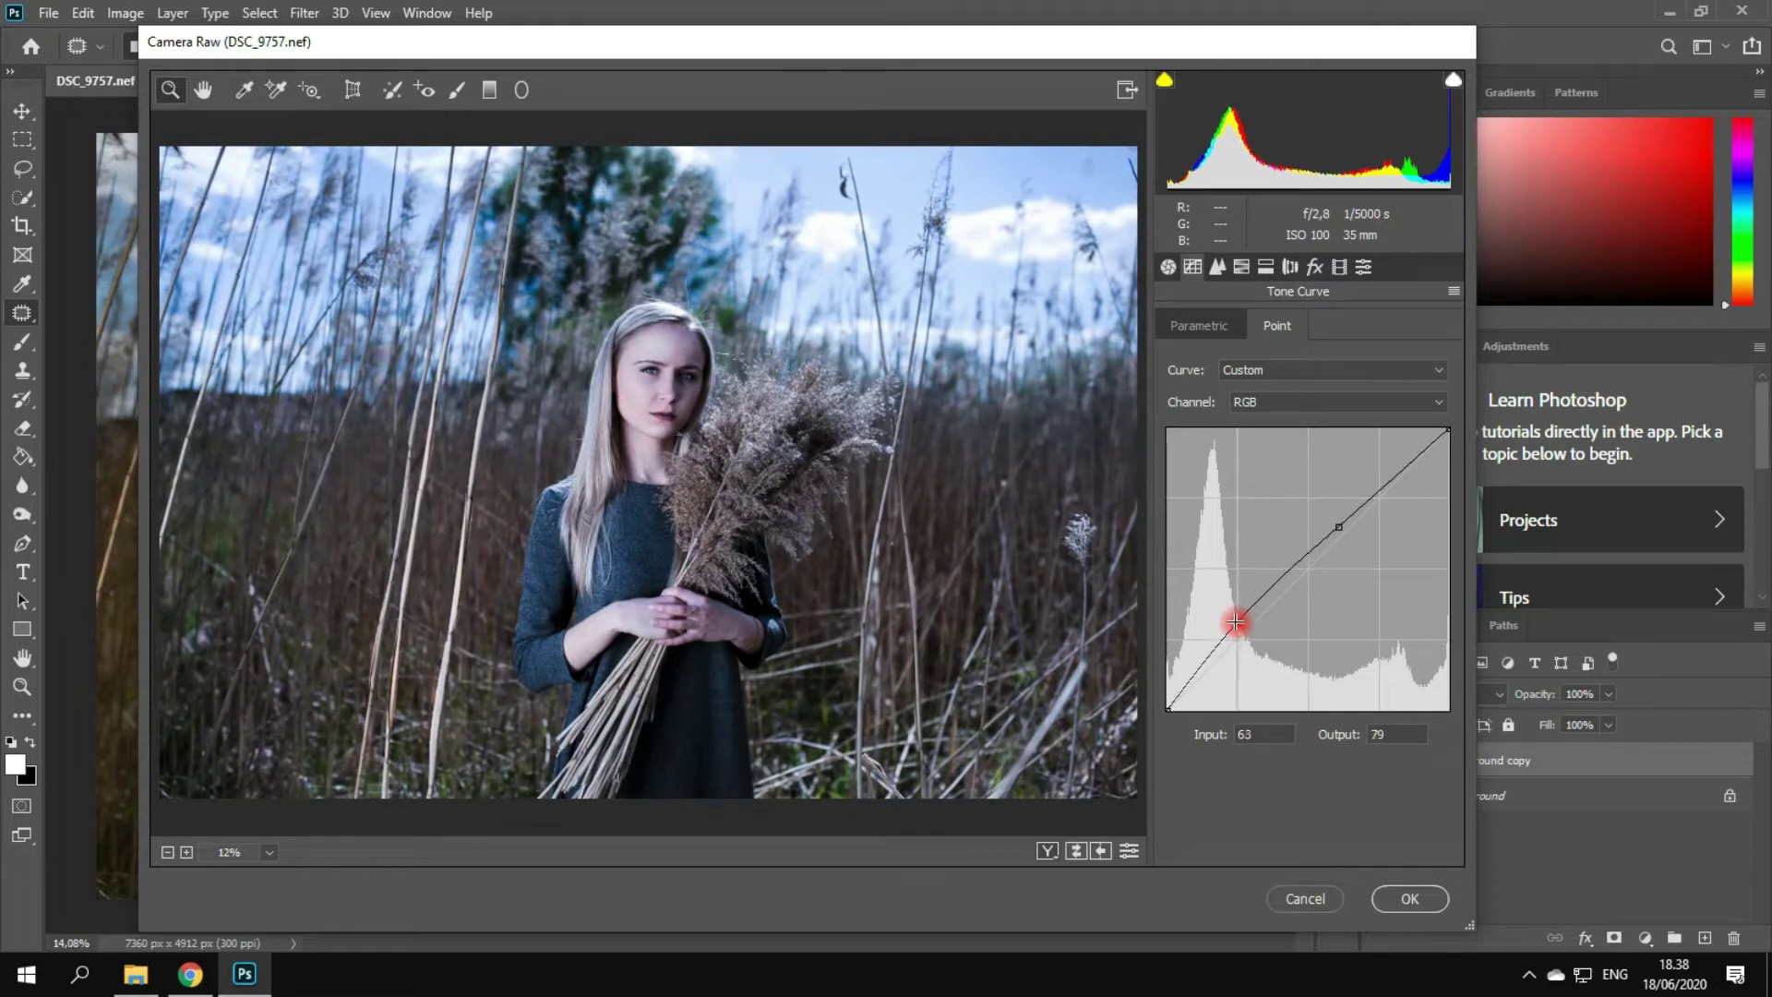
drag(1448, 430, 1463, 450)
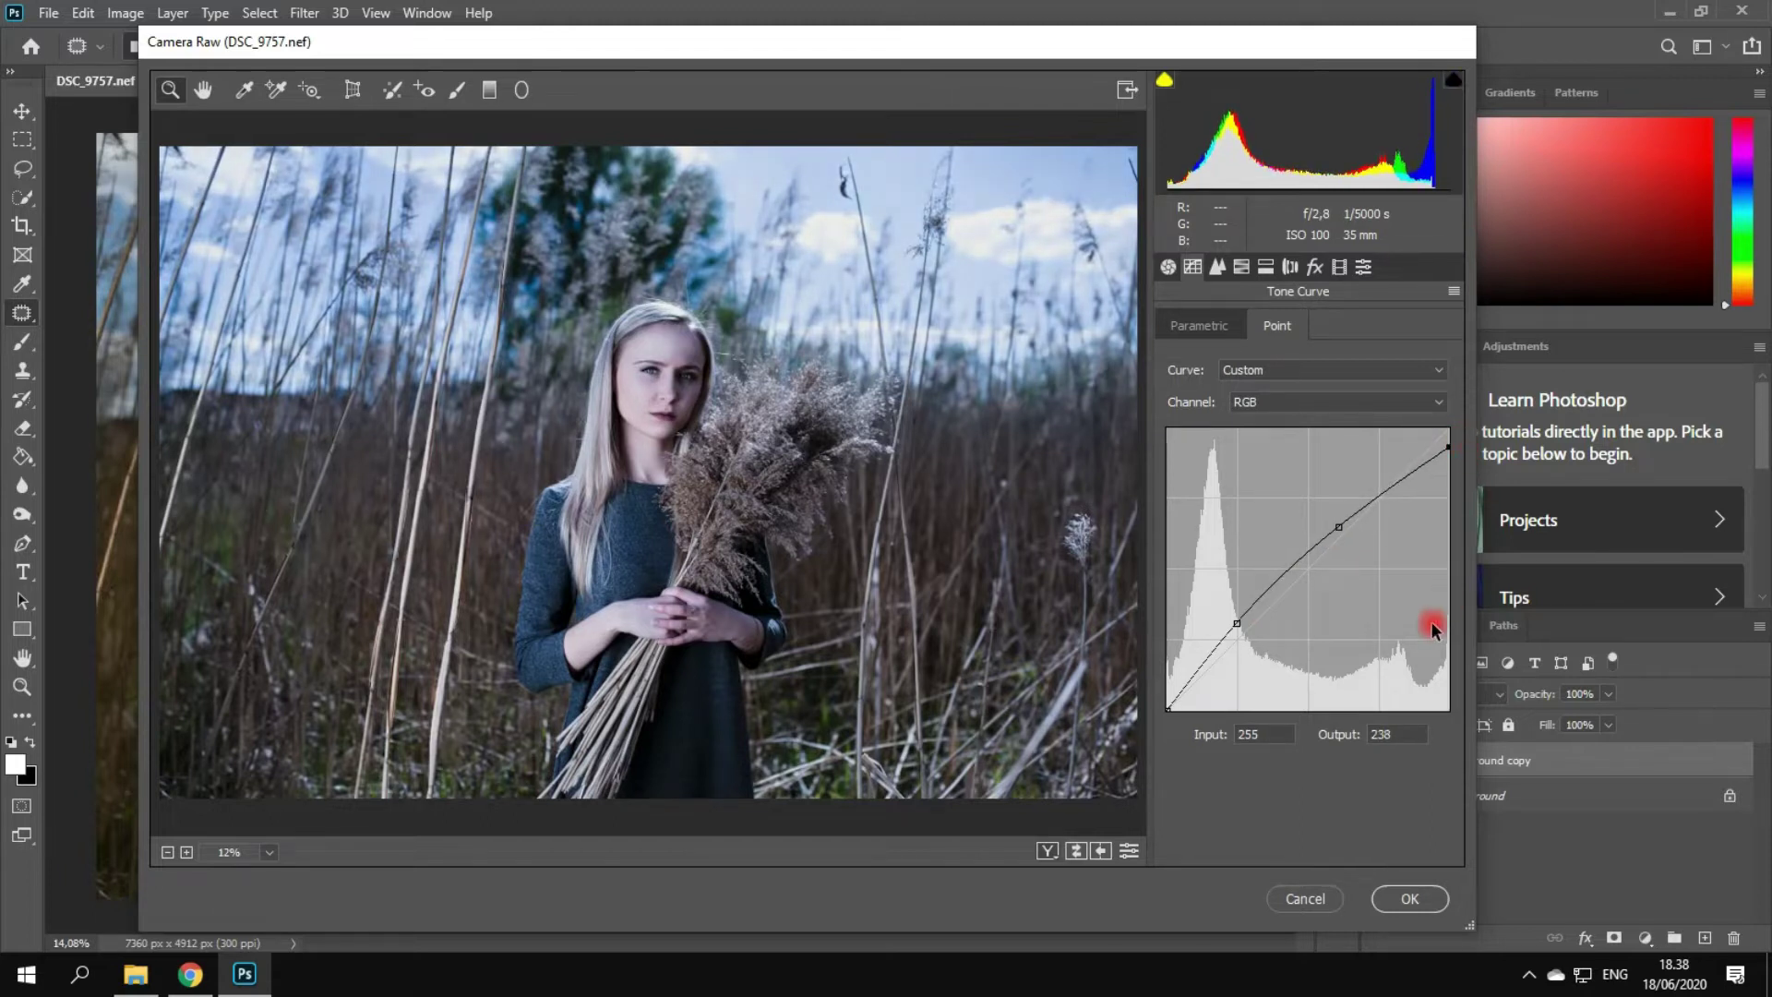
drag(1237, 623, 1234, 622)
click(1339, 526)
drag(1339, 527, 1341, 523)
- Add two points to the Blue channel's curve, at about input 68, output 64 and input 161, output 160
click(1274, 401)
click(1272, 439)
click(1304, 404)
click(1287, 473)
drag(1241, 635, 1241, 639)
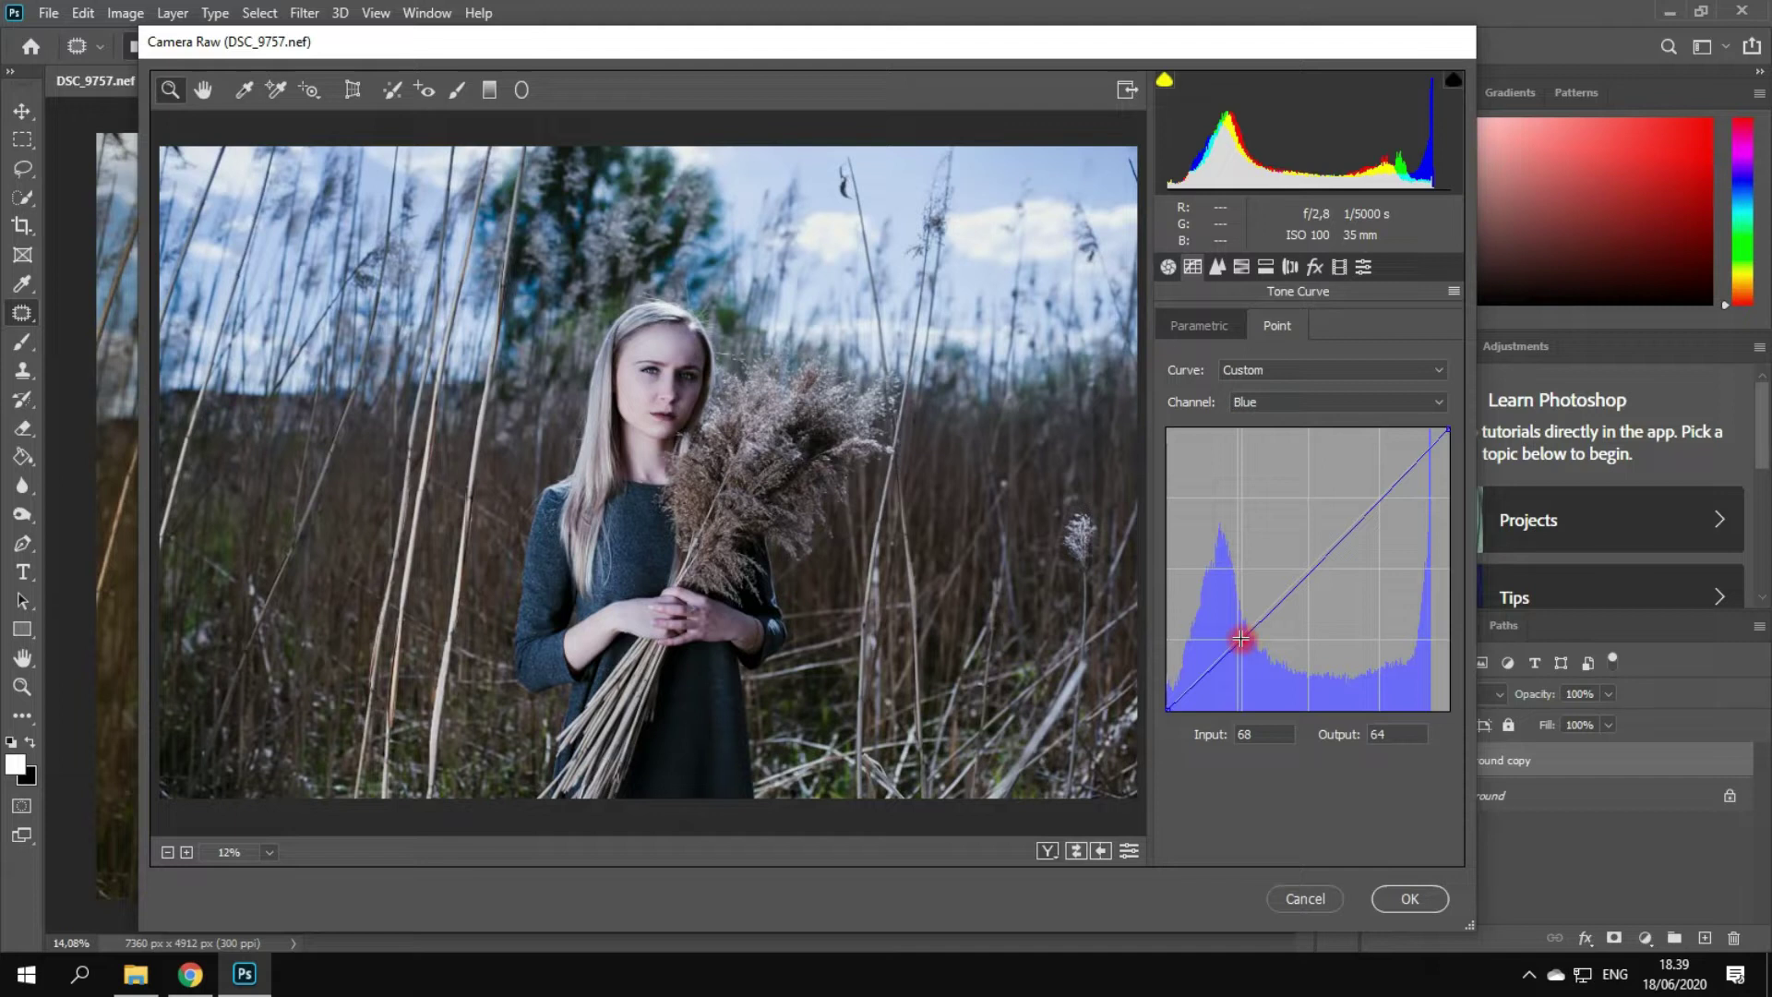
click(1350, 529)
drag(1349, 529, 1345, 533)
- Add a highlight point and a shadow point to the Green channel's point curve, keeping the curve close to its diagonal
click(1305, 404)
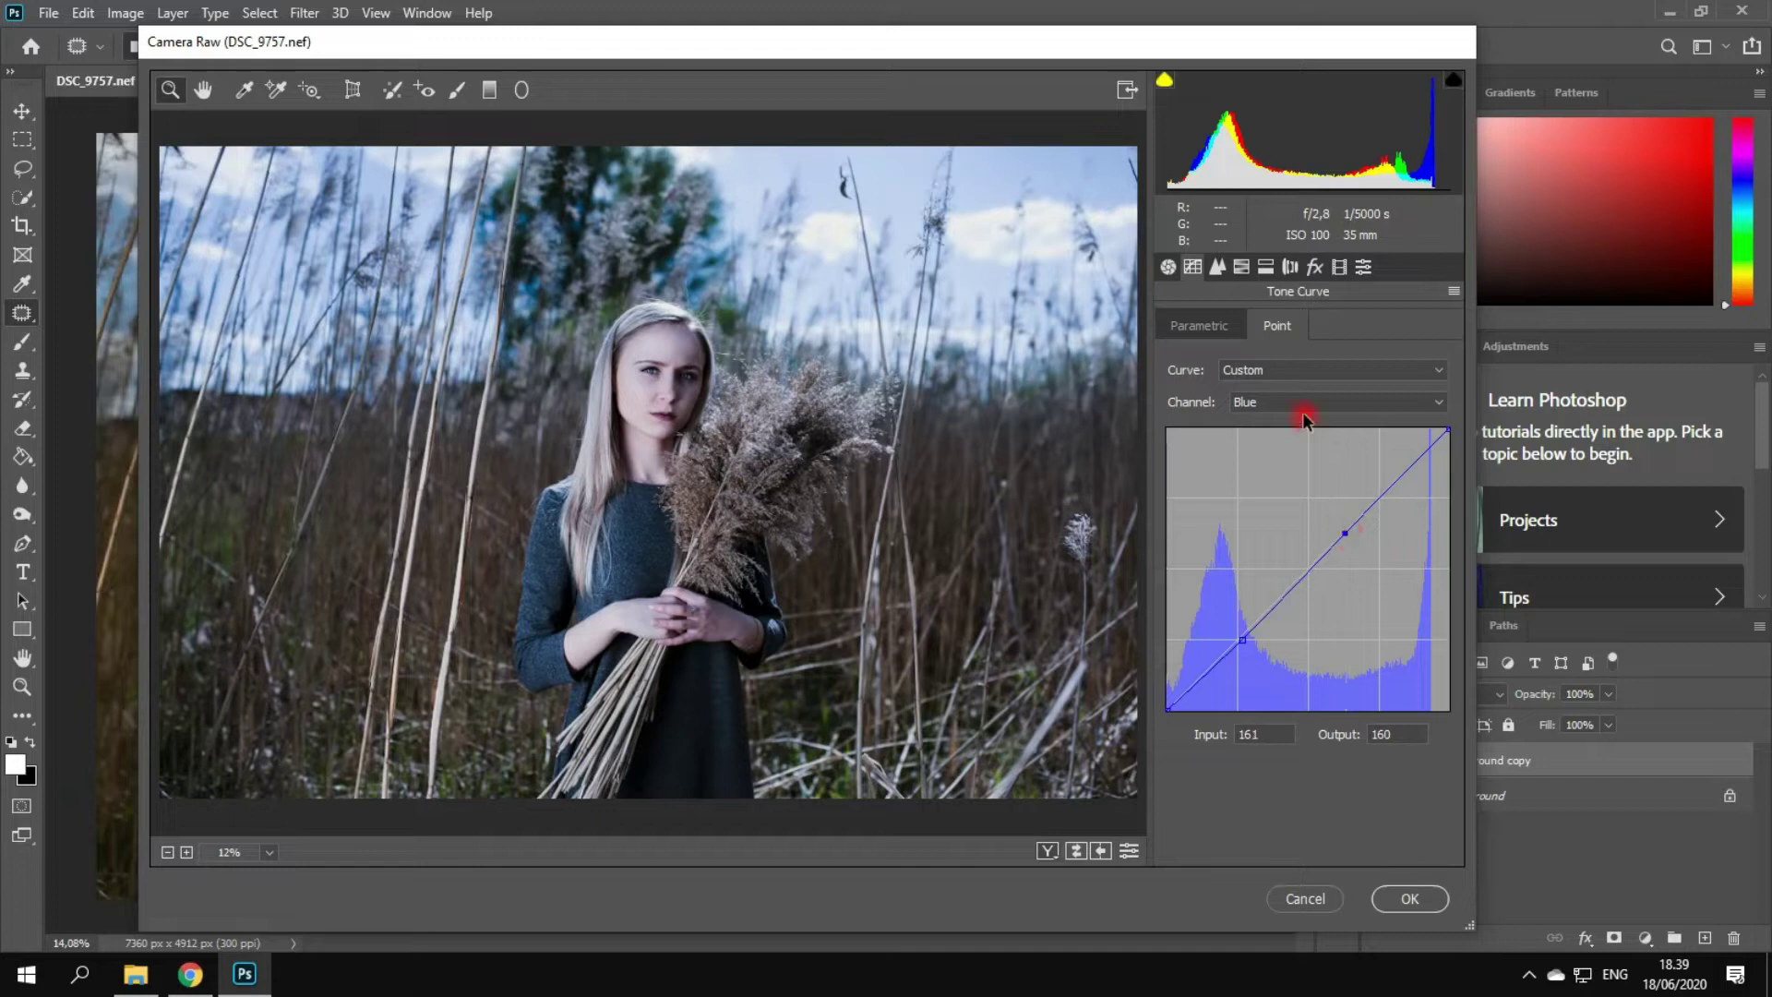
click(1303, 460)
click(1347, 528)
click(1236, 640)
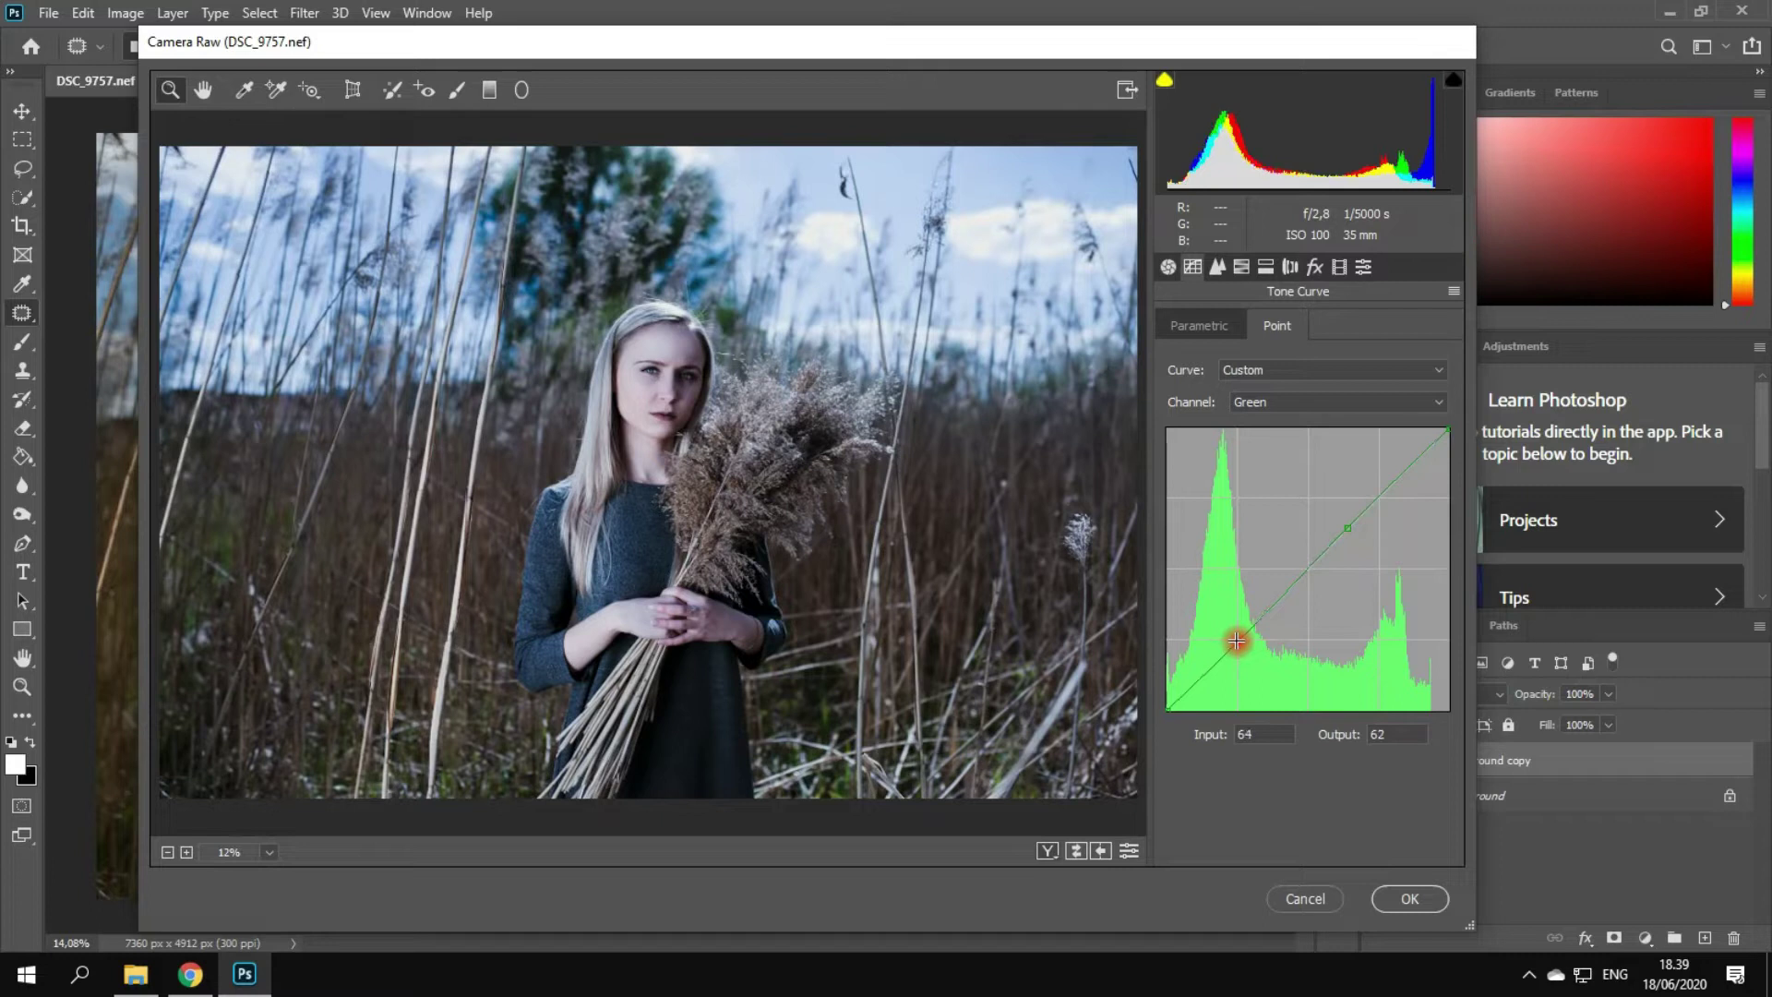
drag(1237, 640, 1241, 637)
- View the Red channel's point curve, and set the sharpening amount to 83 in the detail settings
click(1305, 404)
click(1302, 441)
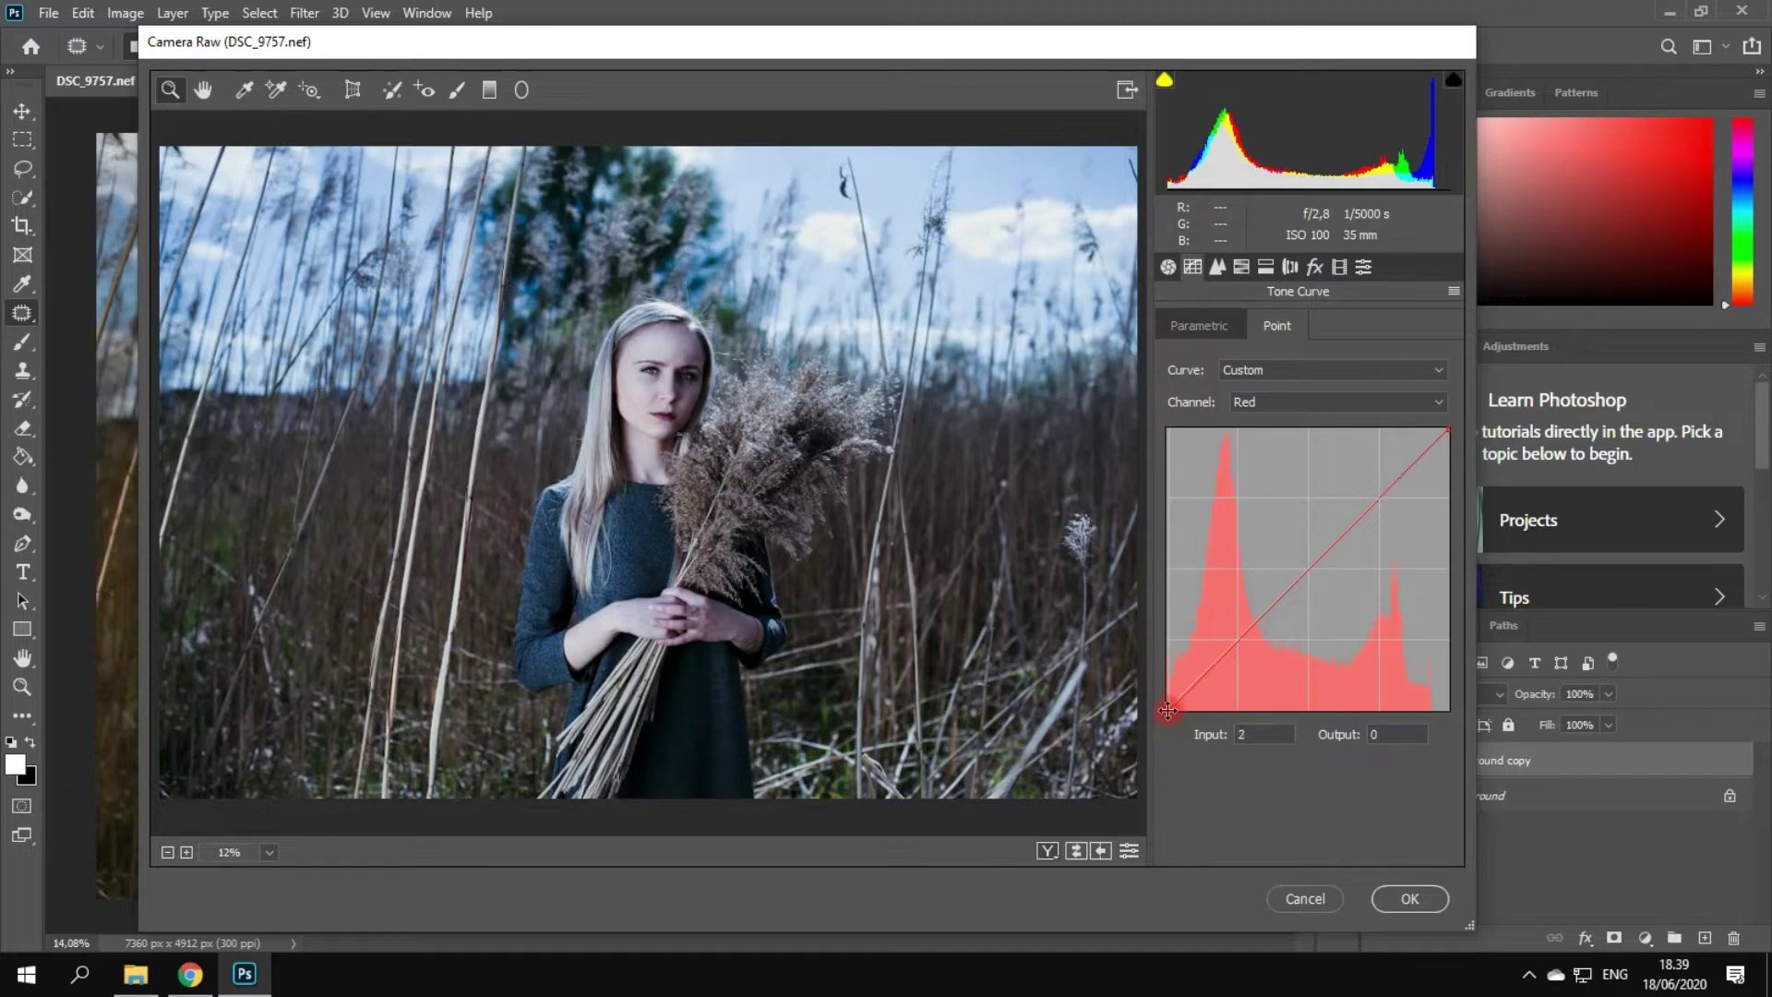
click(1217, 266)
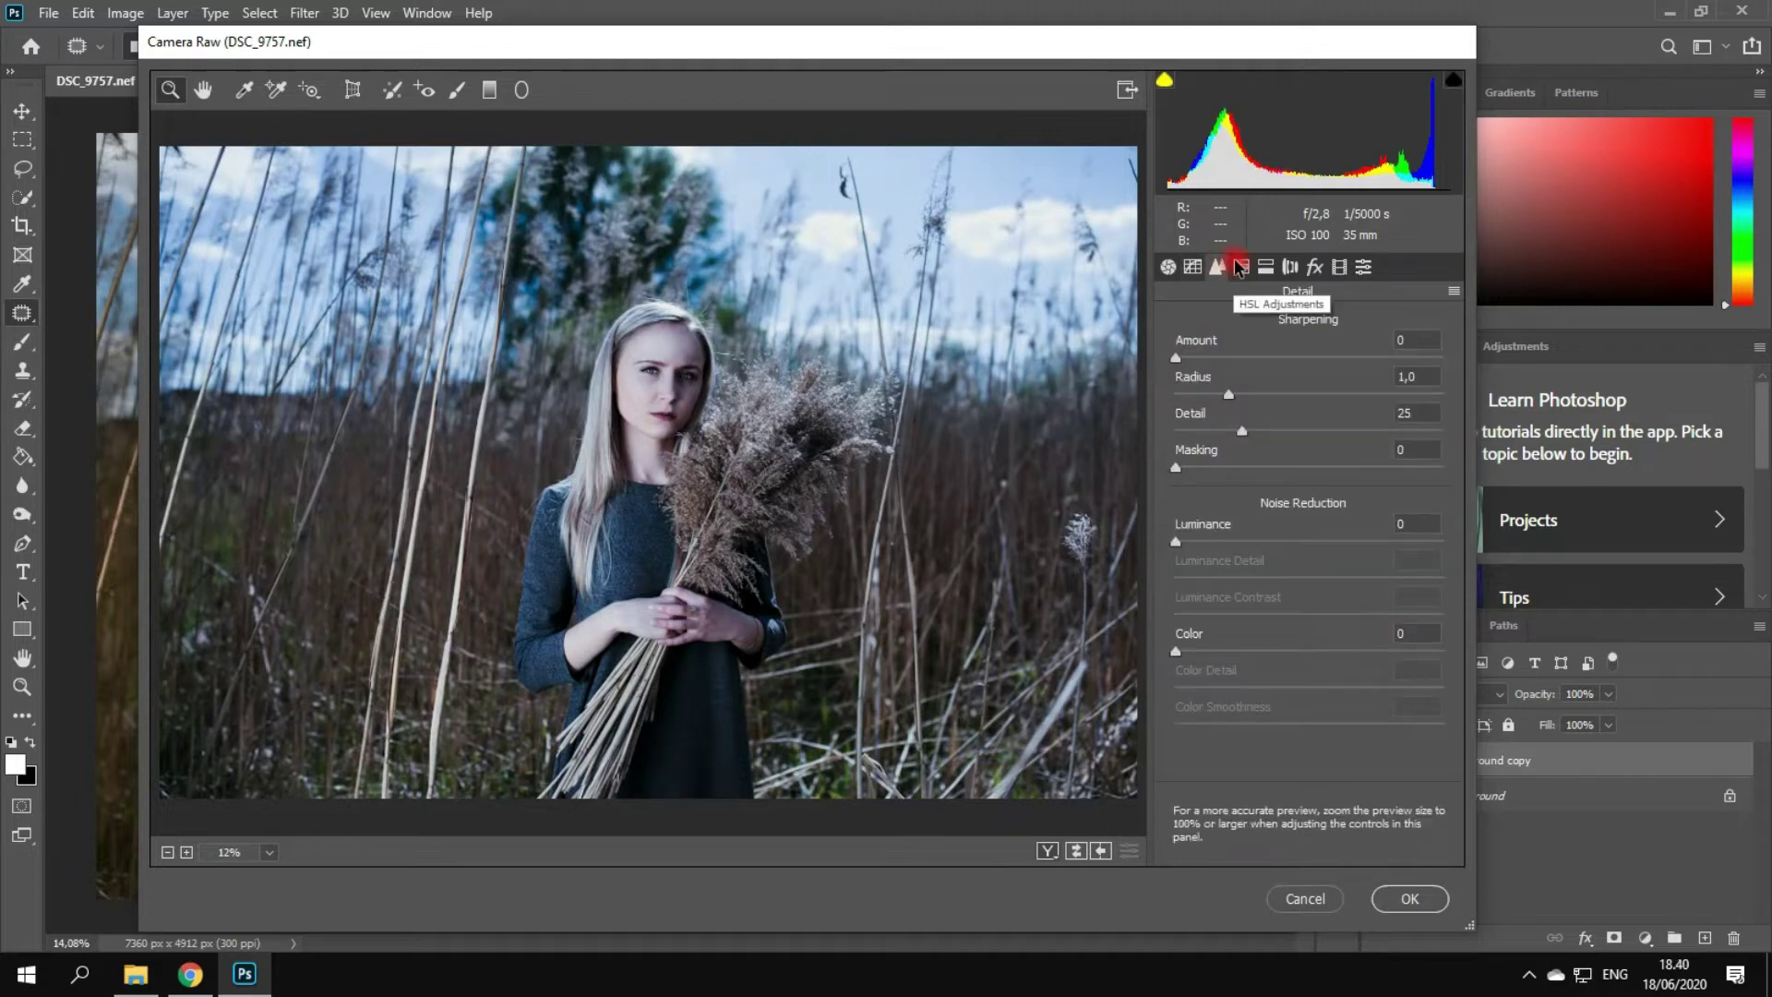
drag(1176, 358, 1325, 357)
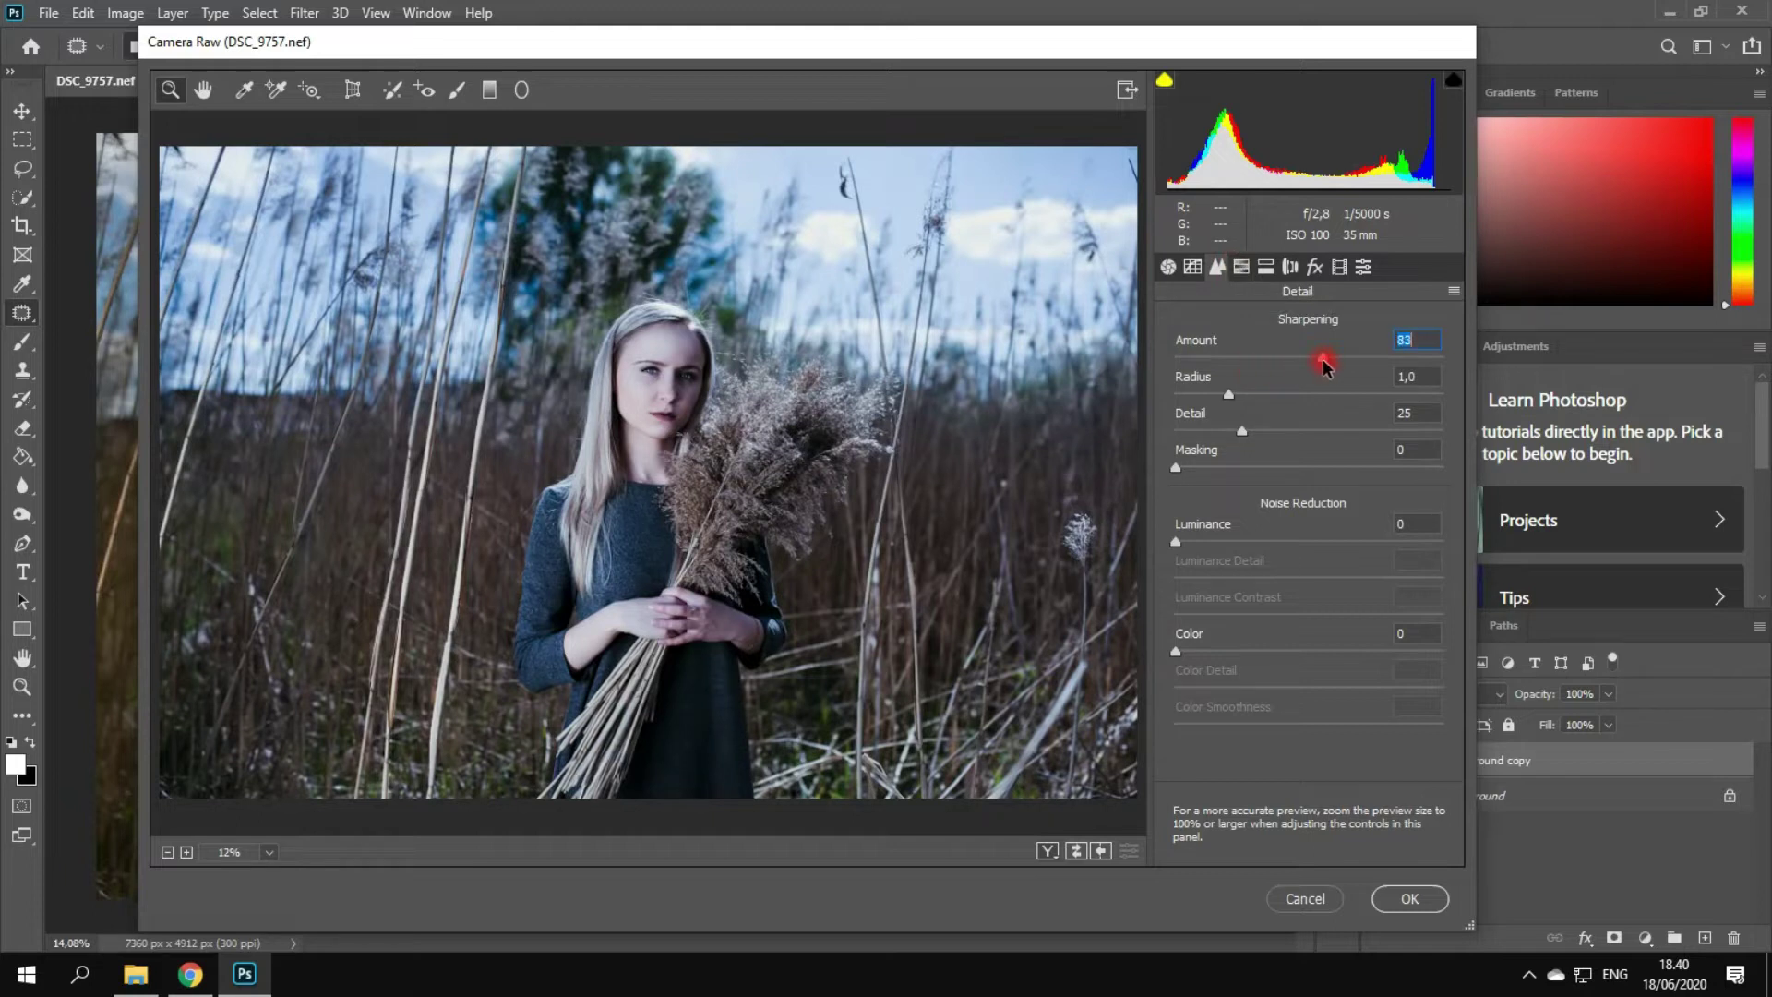
- In the HSL adjustments, set the hue of Reds to -42, Greens to +51, Aquas to -28 and Blues to +47
click(1241, 267)
click(1184, 326)
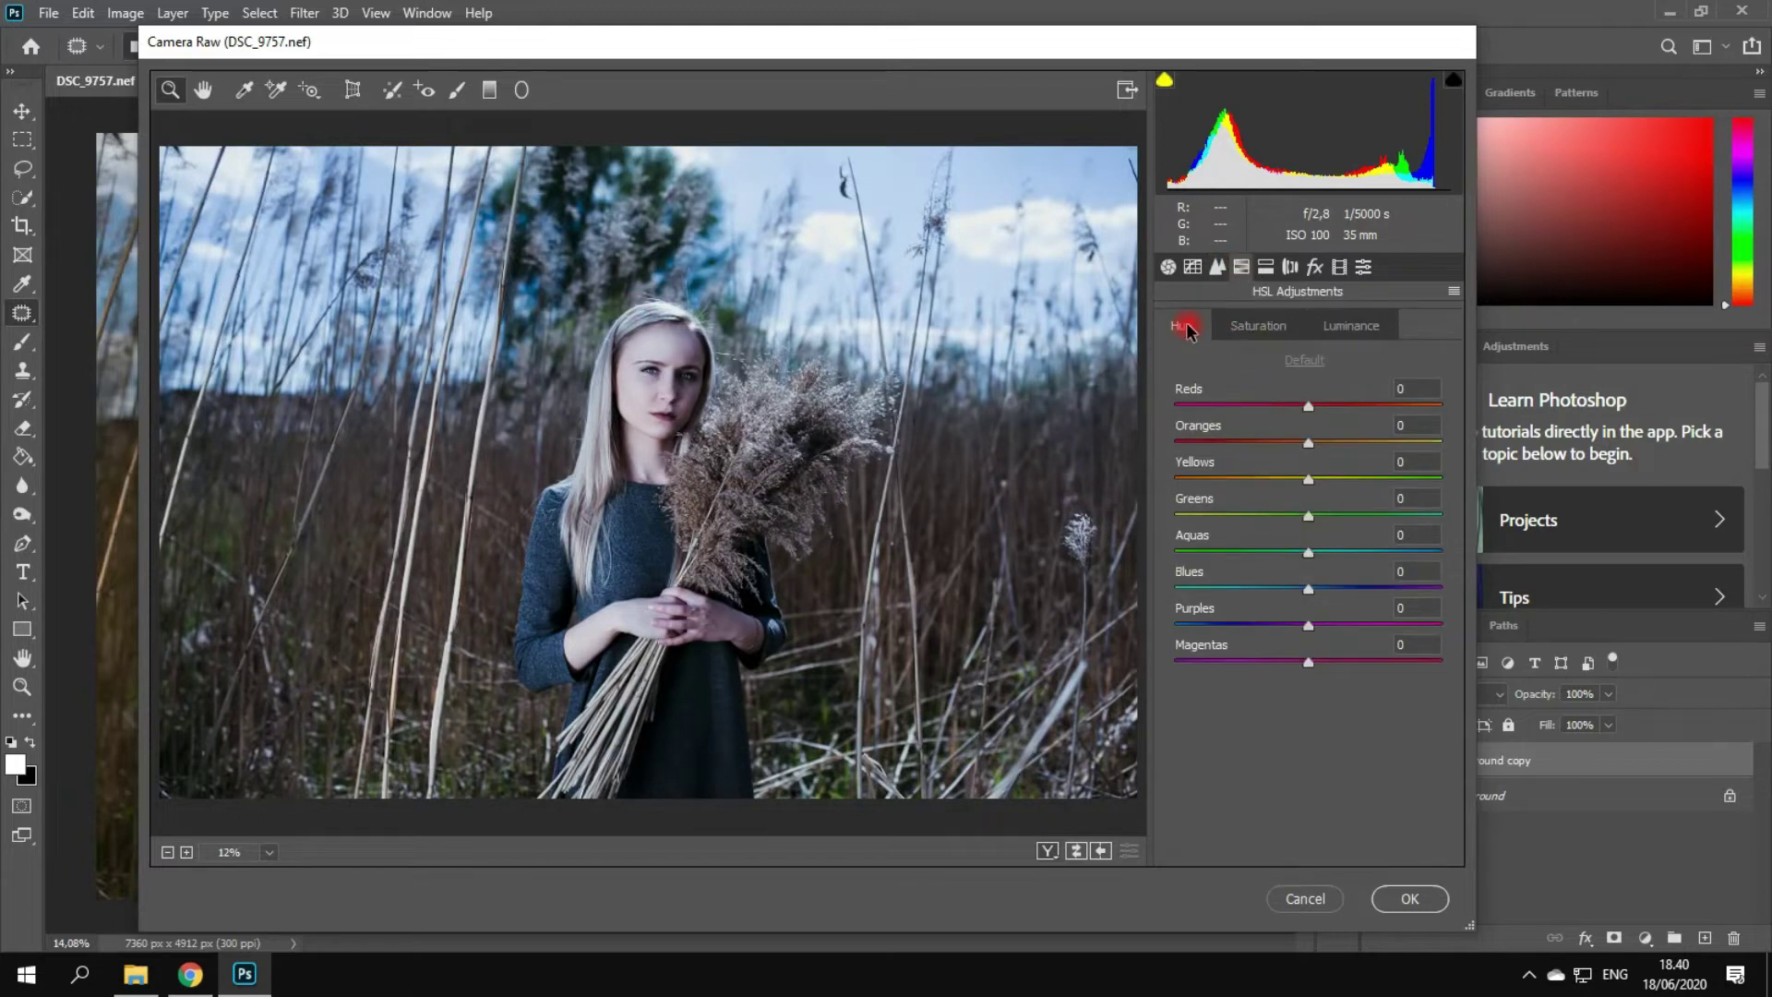
drag(1305, 406, 1253, 405)
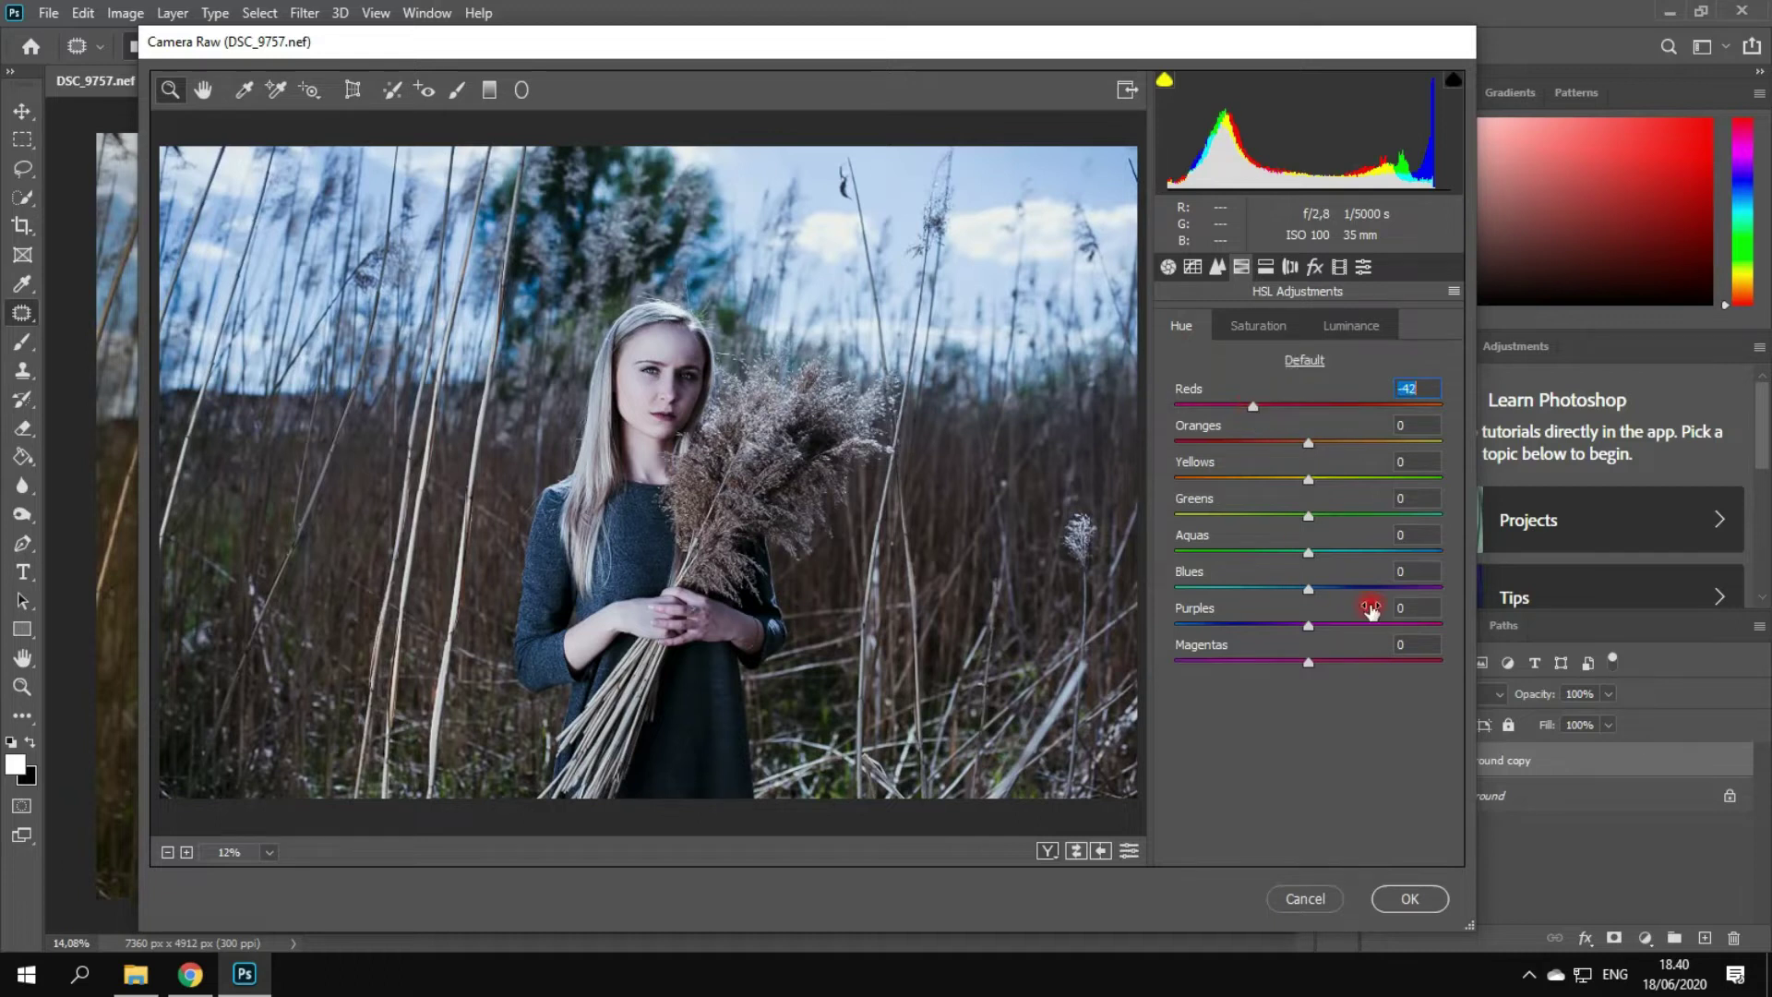
drag(1307, 514, 1367, 609)
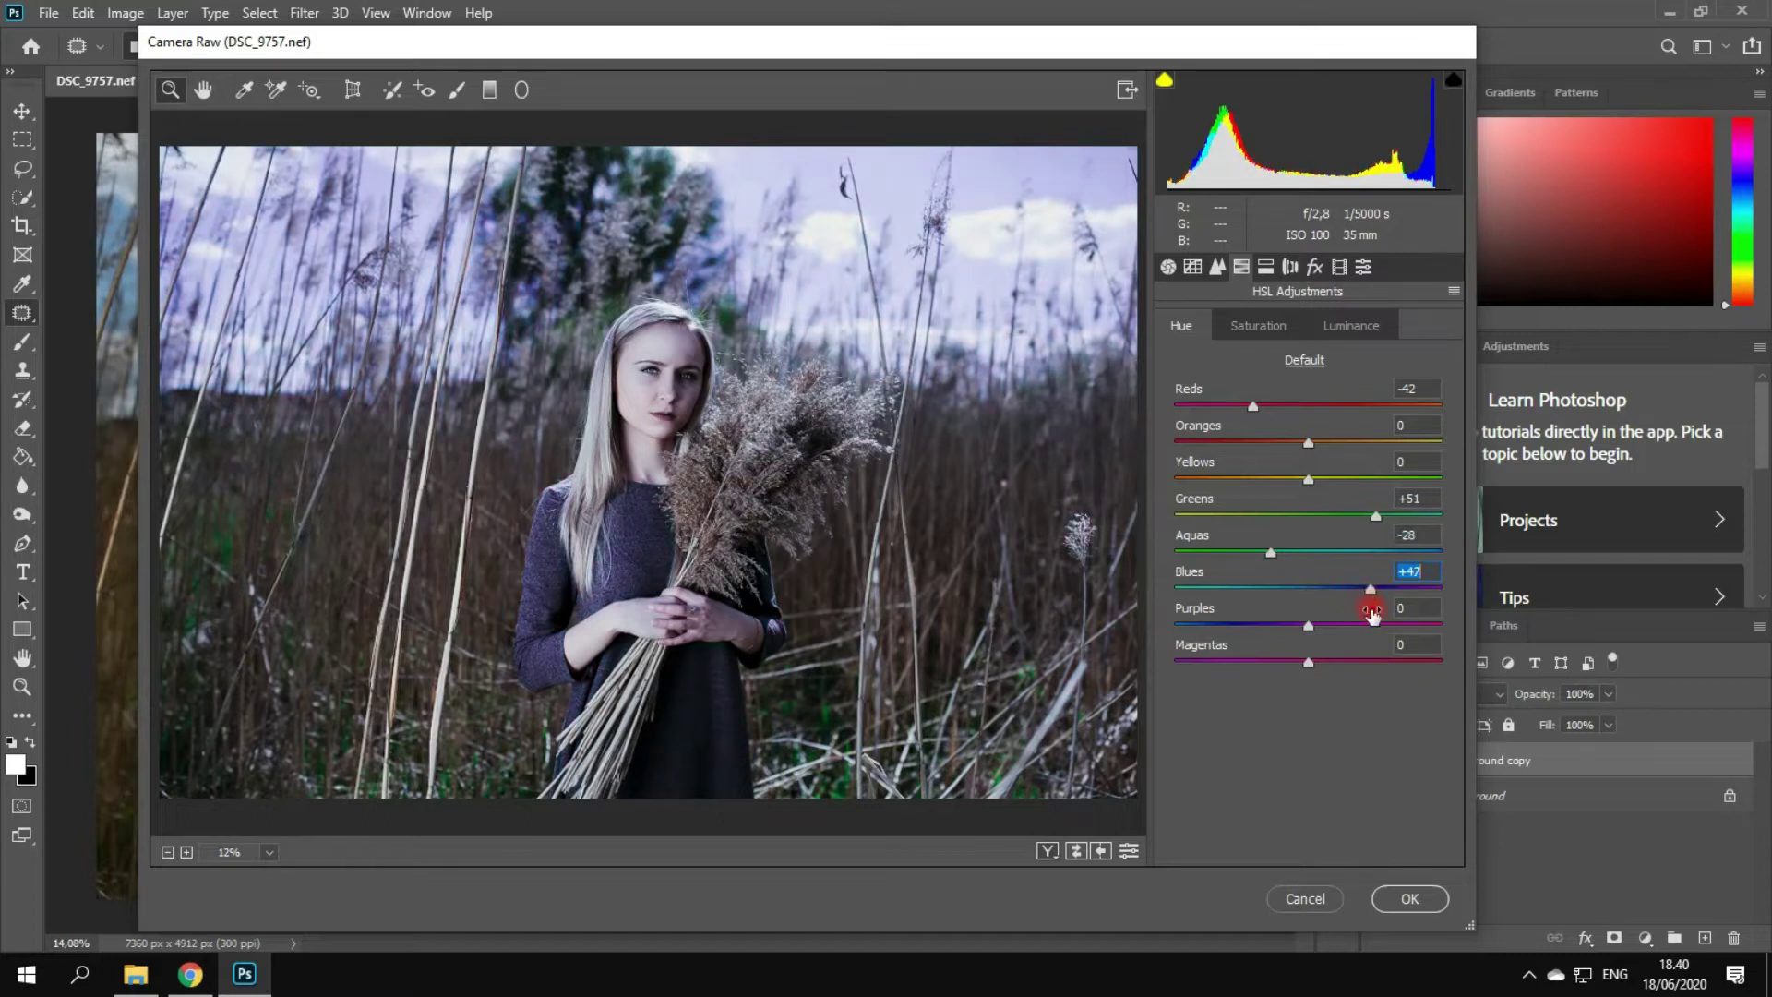
- Set HSL saturation to Reds +16, Oranges -12, Yellows +29, Aquas +17, and Greens, Blues, Purples and Magentas -14
click(1258, 325)
click(1309, 407)
drag(1309, 407, 1295, 666)
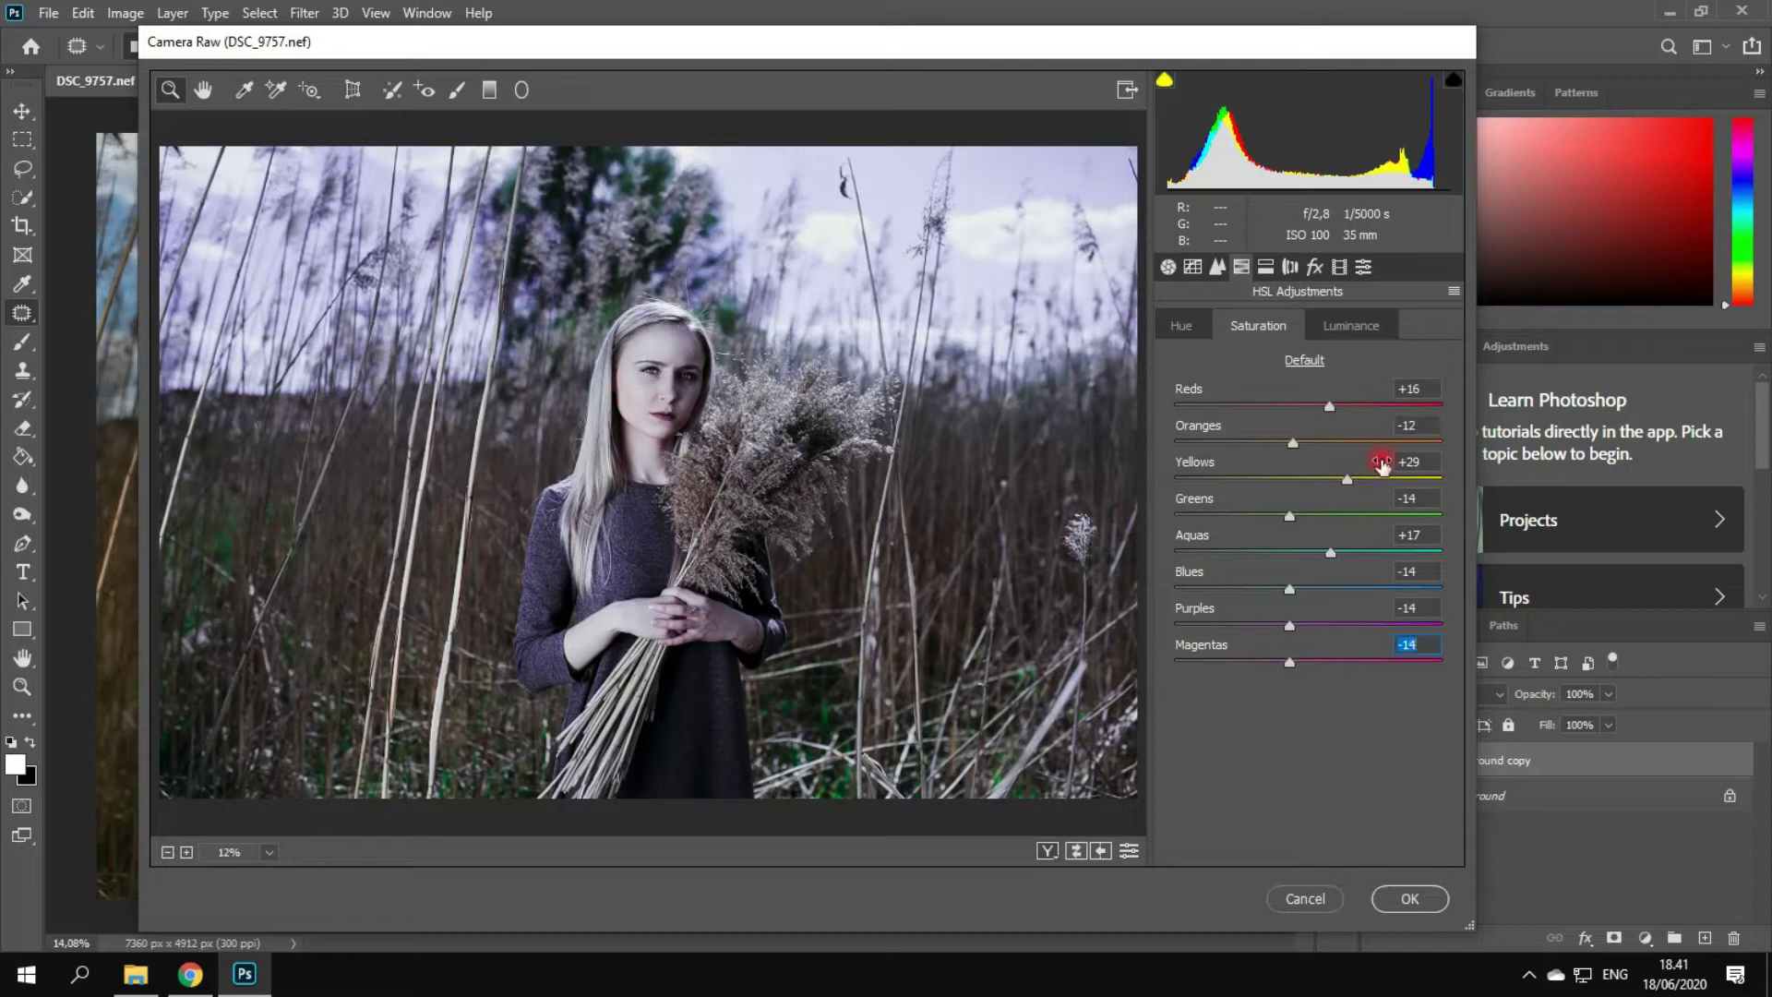
- Set the HSL luminance of Aquas to -15
click(1354, 328)
click(1298, 552)
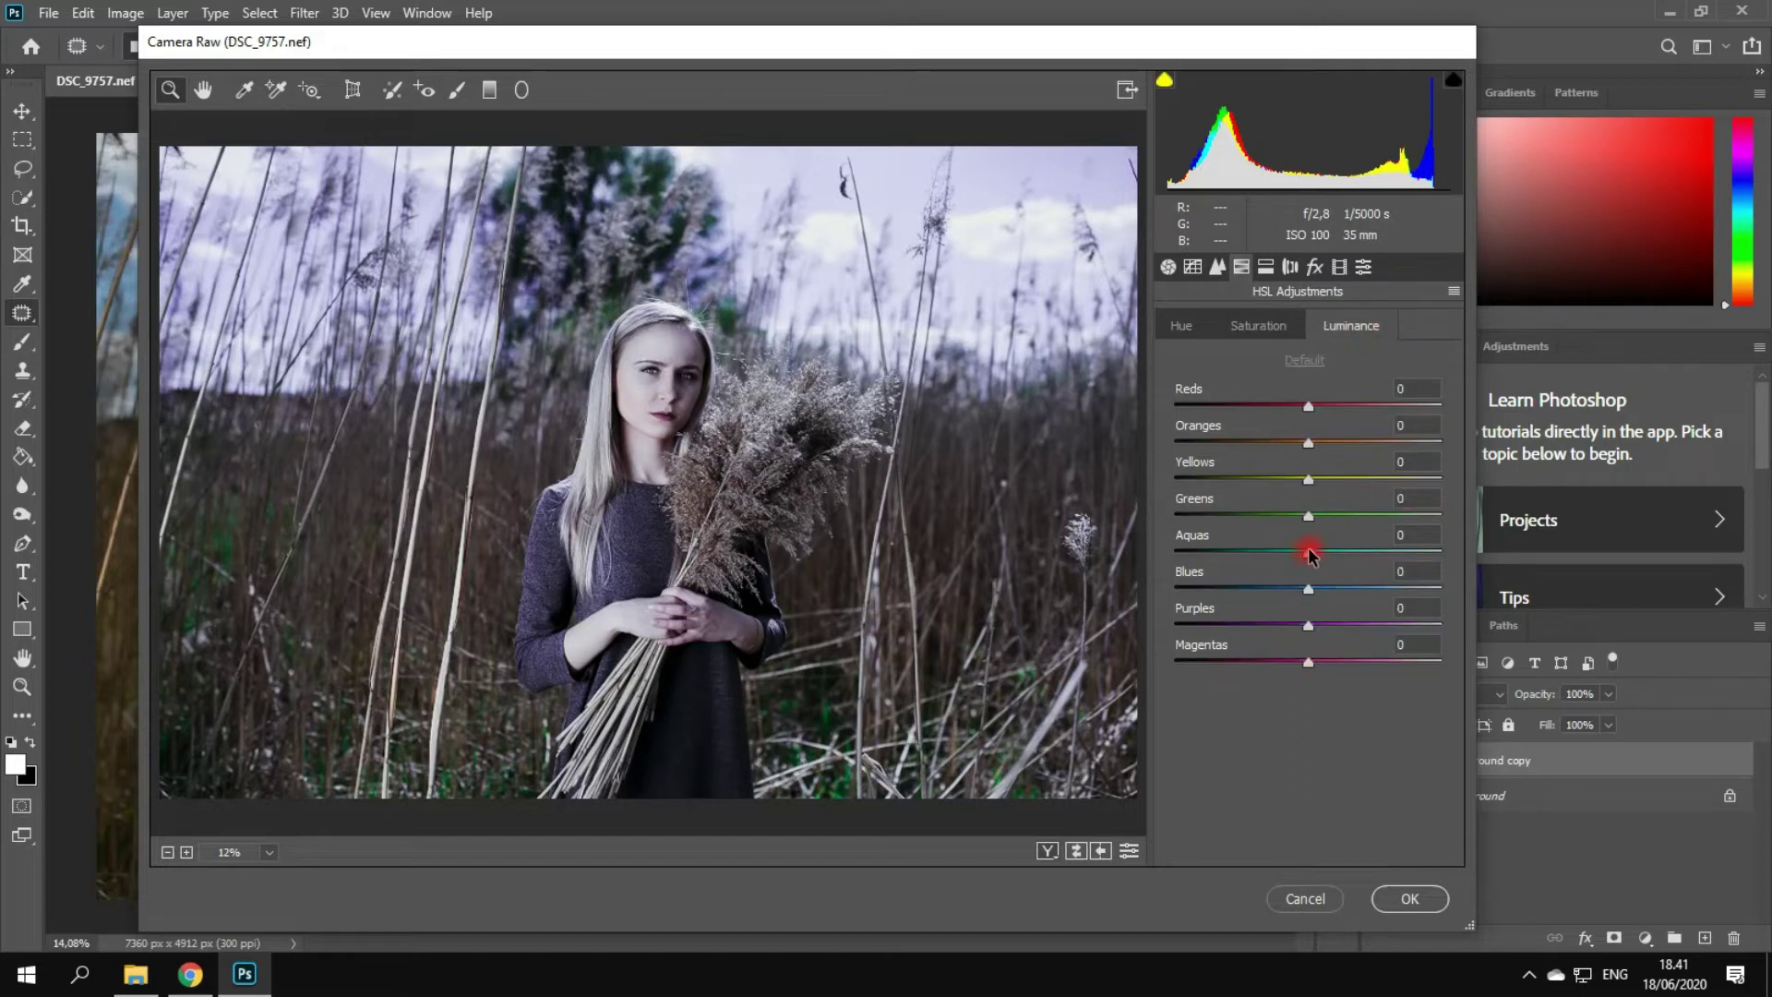
mouse_move(1311, 557)
mouse_down()
mouse_move(1279, 554)
mouse_move(1290, 573)
mouse_up()
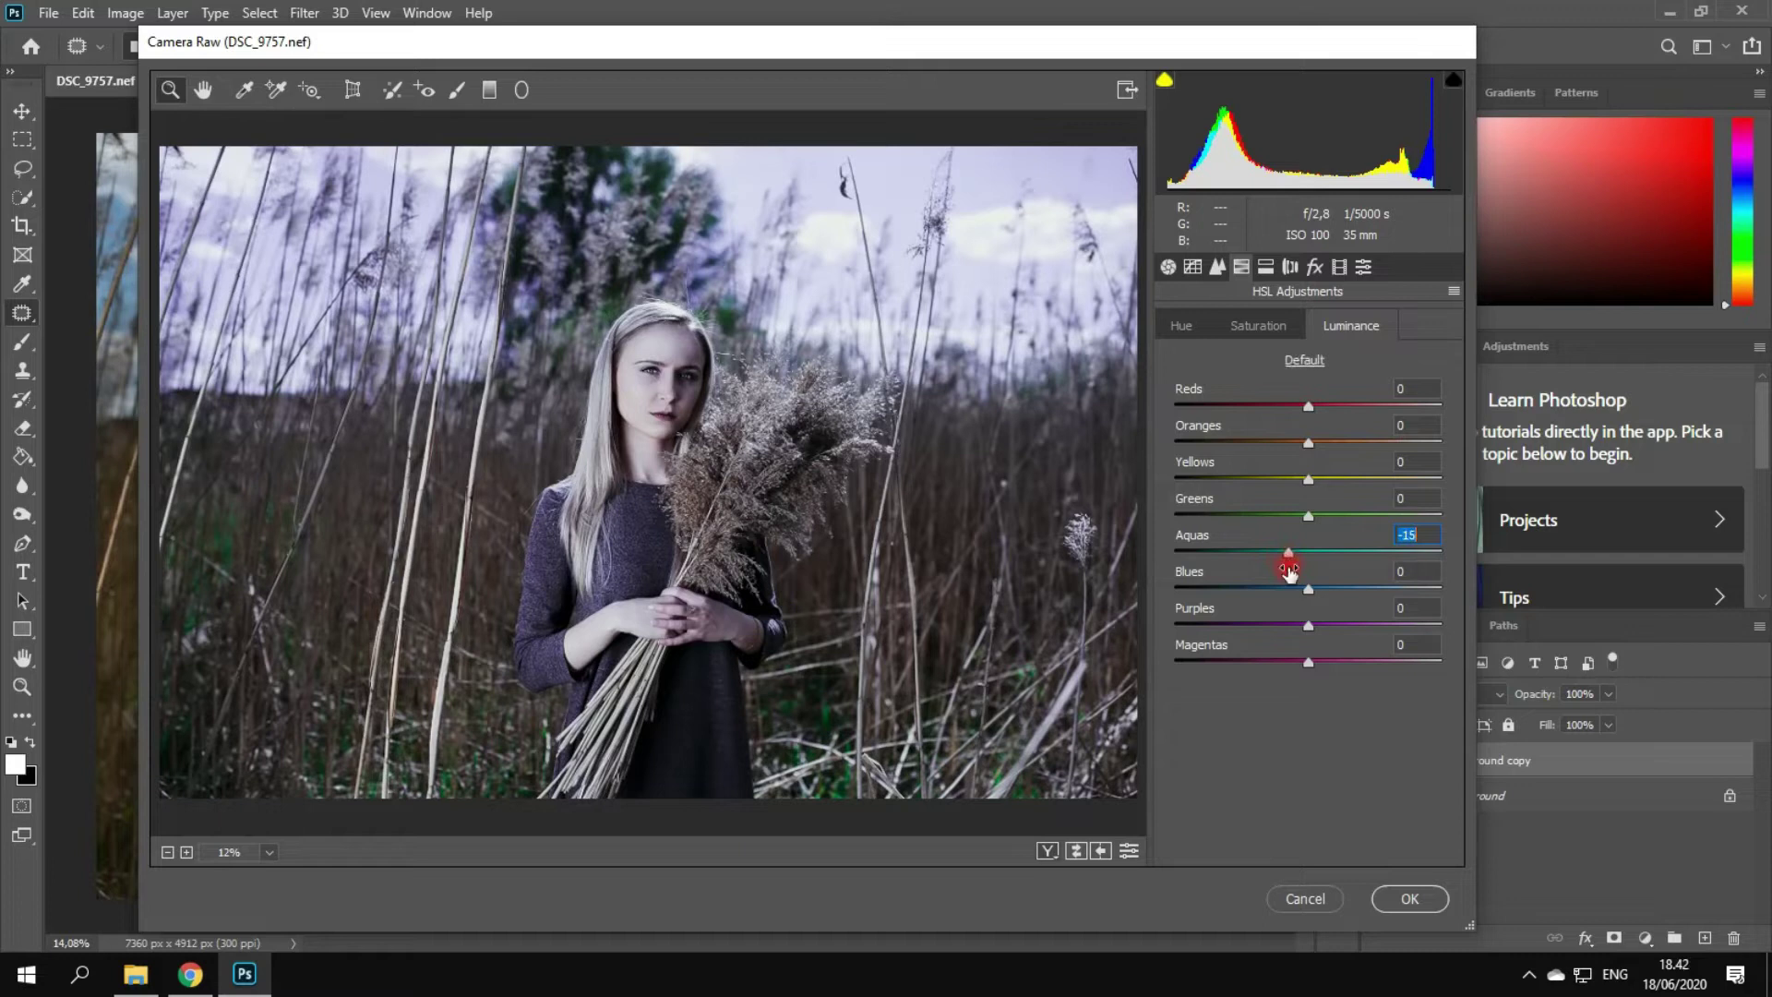
- Split-tone the photo with highlights hue 78 and saturation 25, balance +22, and shadows hue 236 and saturation 20
click(1266, 267)
drag(1196, 389, 1247, 442)
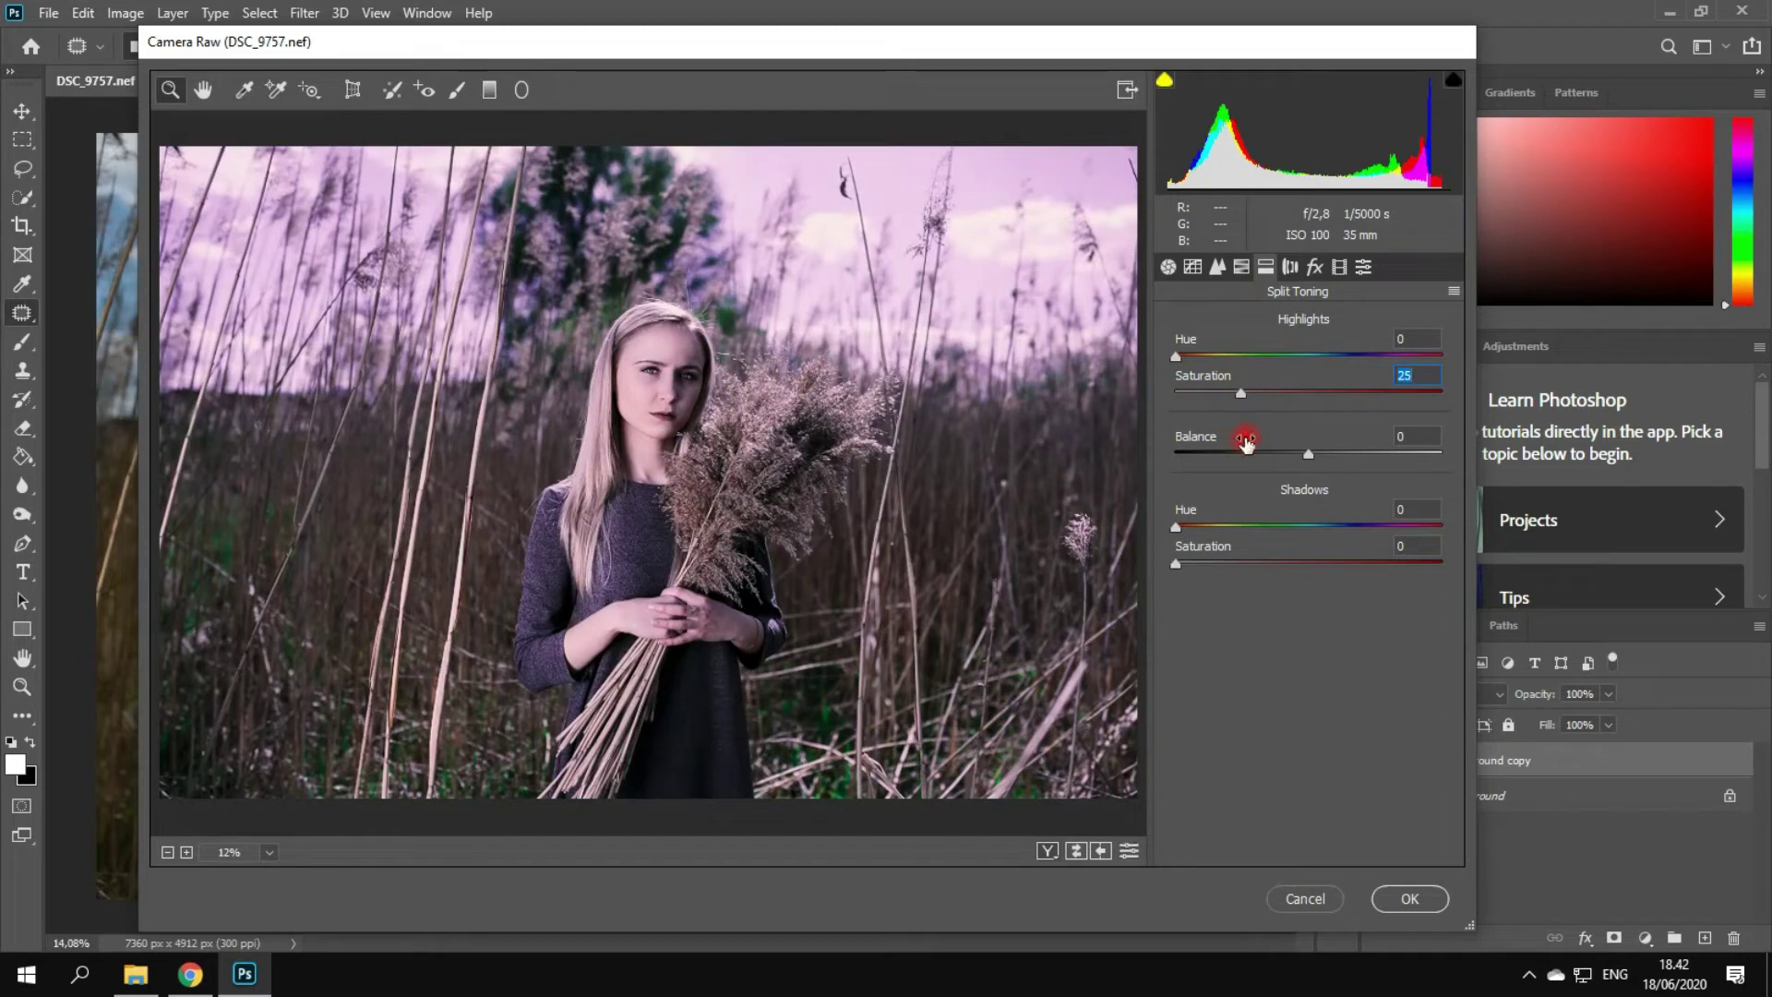
drag(1177, 356, 1235, 376)
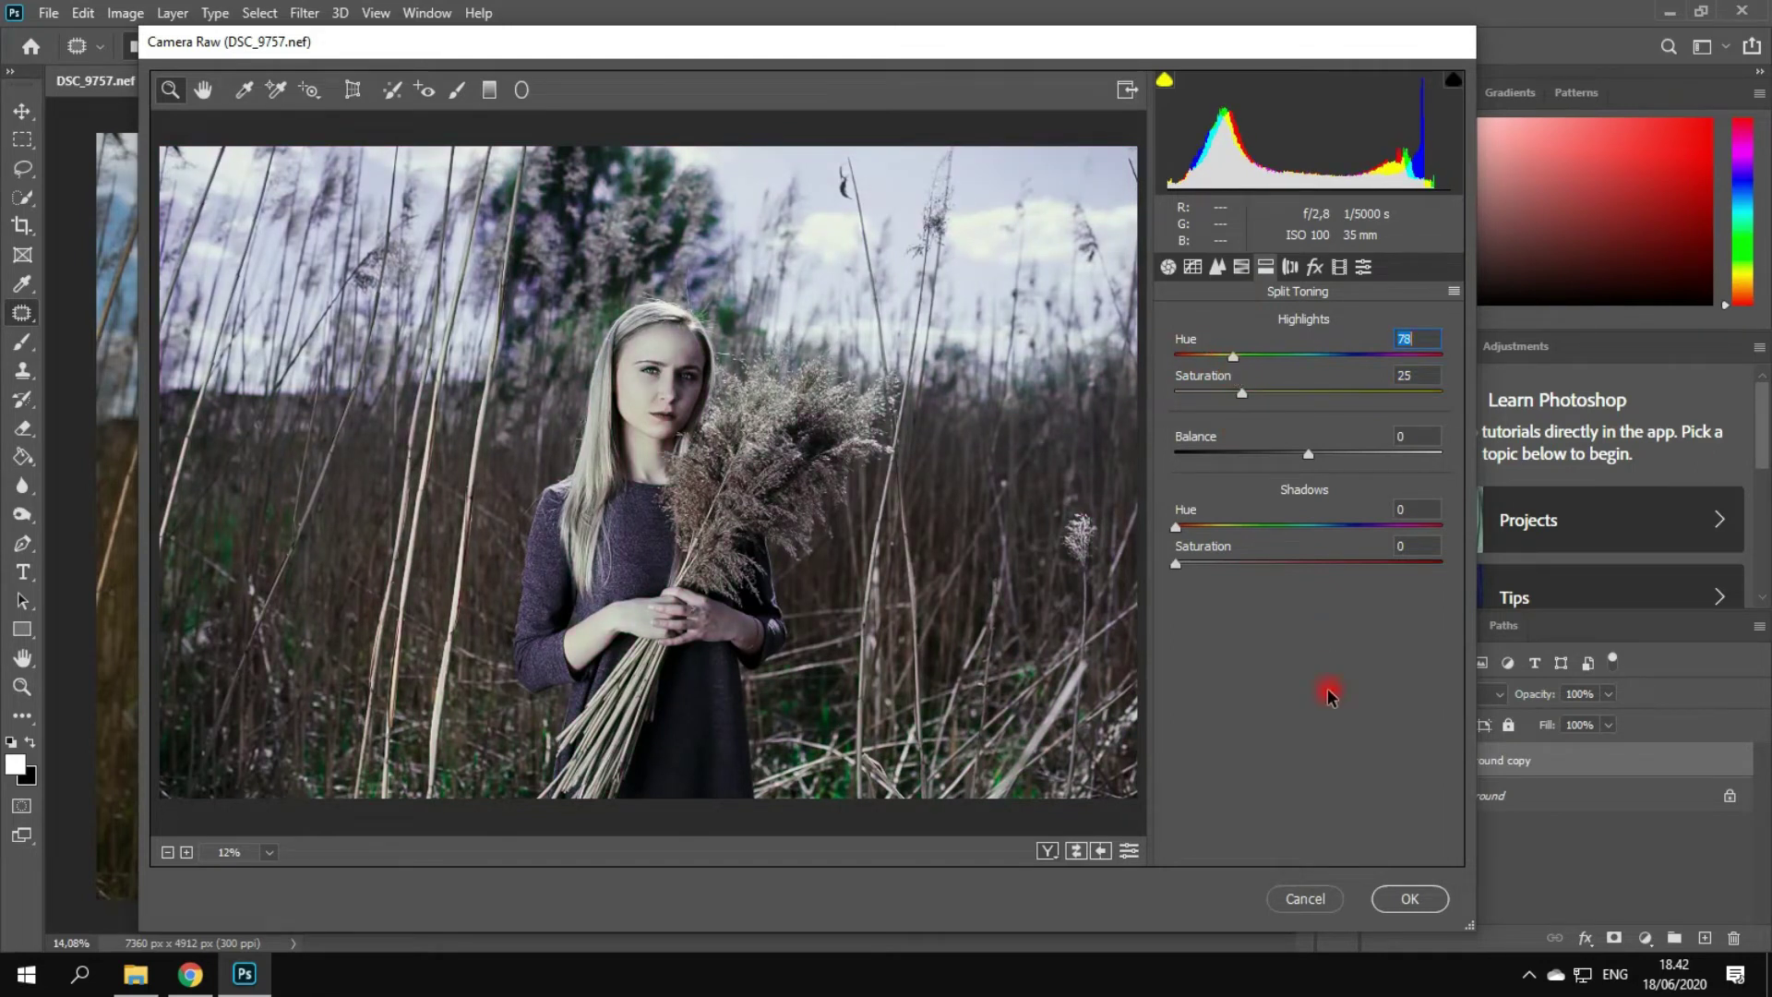
drag(1308, 454, 1342, 459)
drag(1175, 563, 1352, 532)
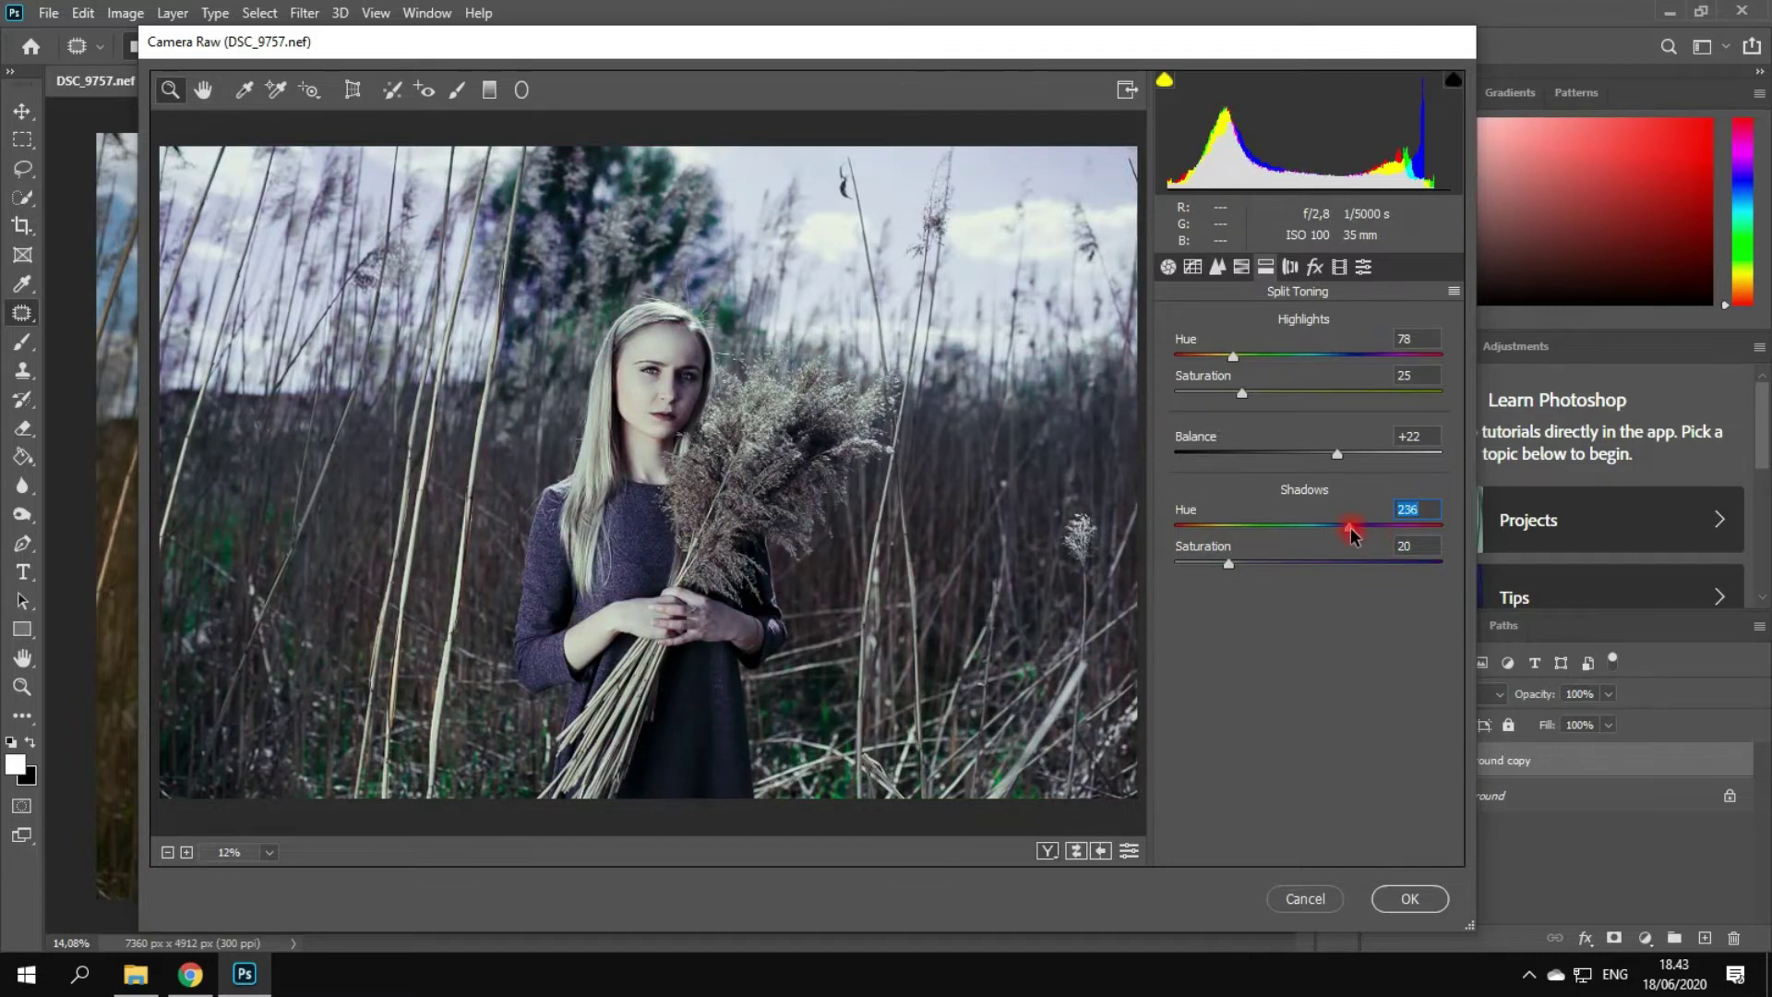
- Calibrate the primaries to Blue hue -56 and saturation +58, Green hue +46, and Red hue +49 and saturation +20
click(1339, 267)
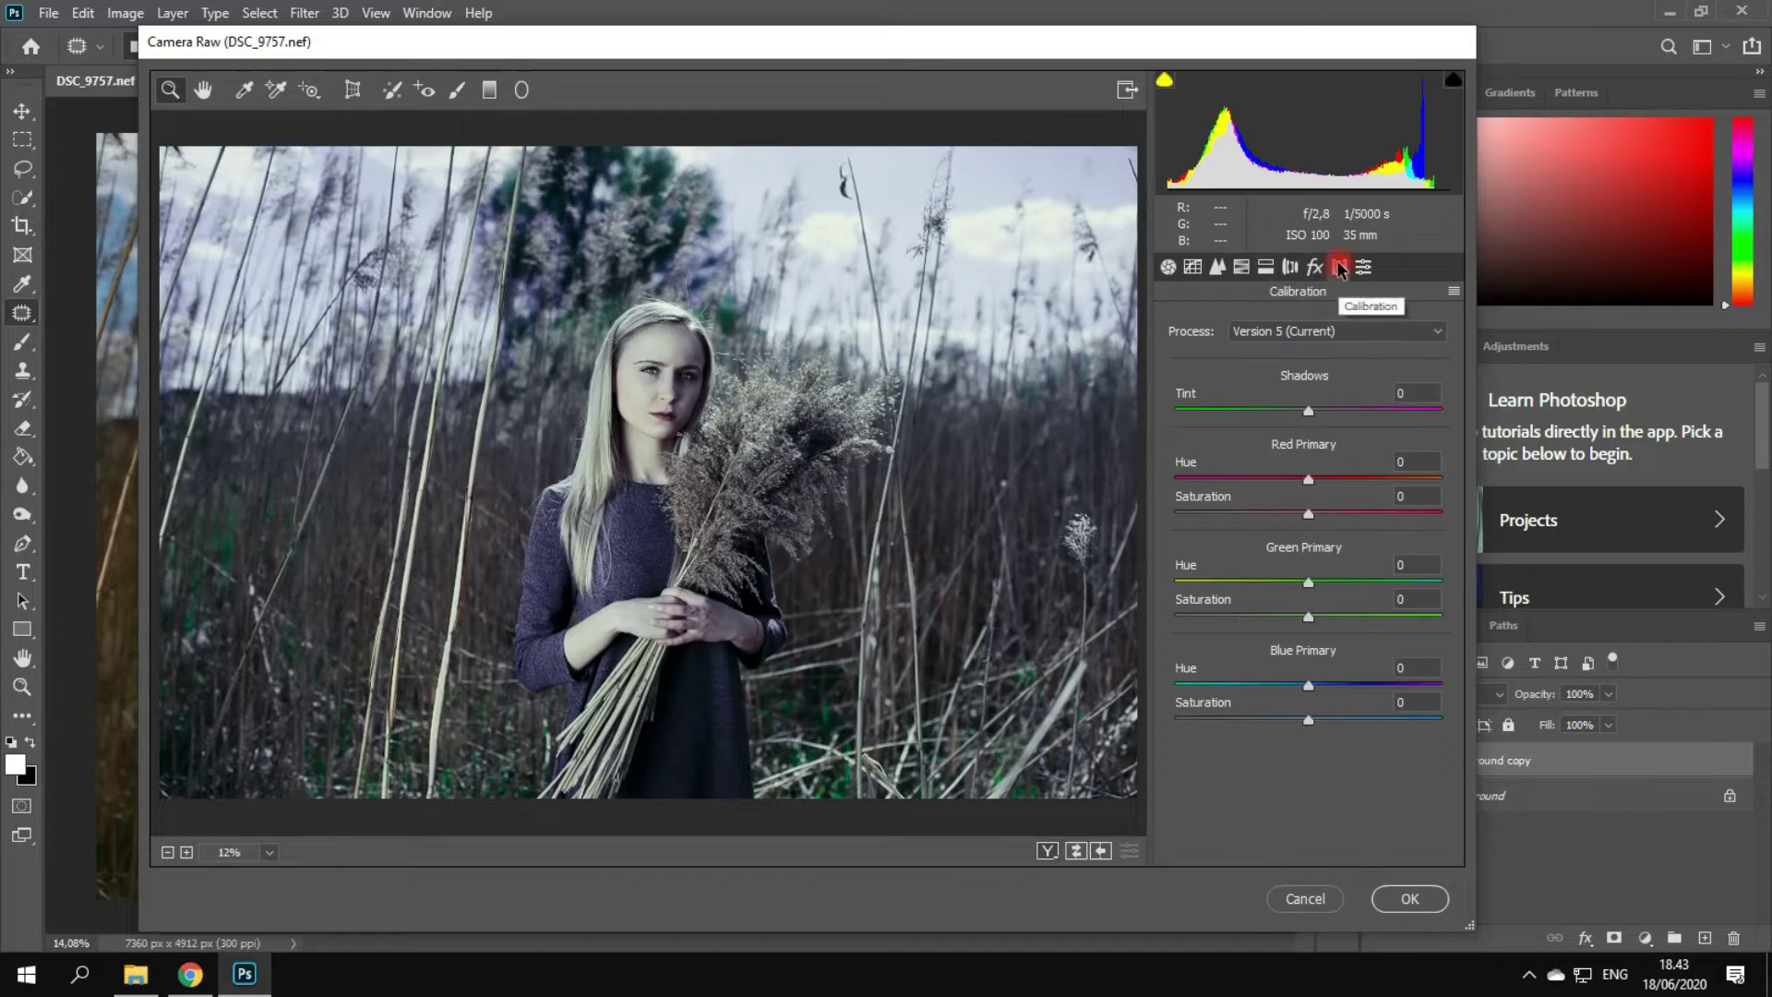
drag(1308, 685, 1230, 698)
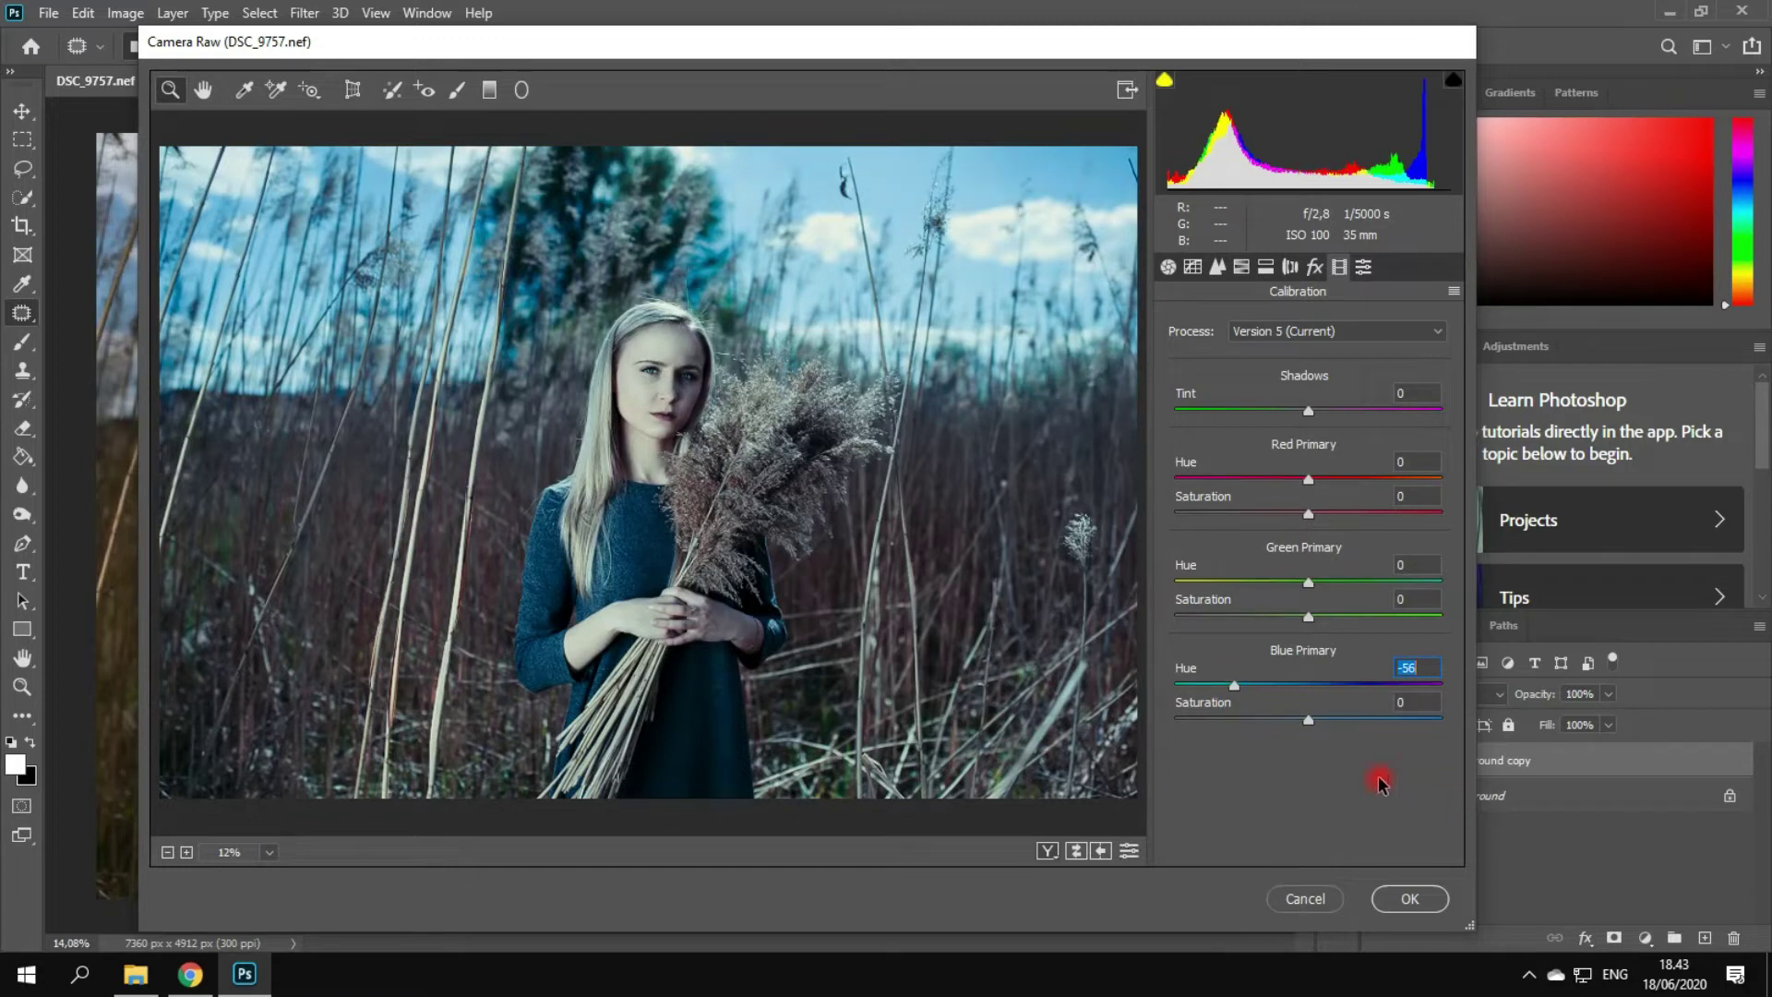
drag(1317, 726, 1392, 736)
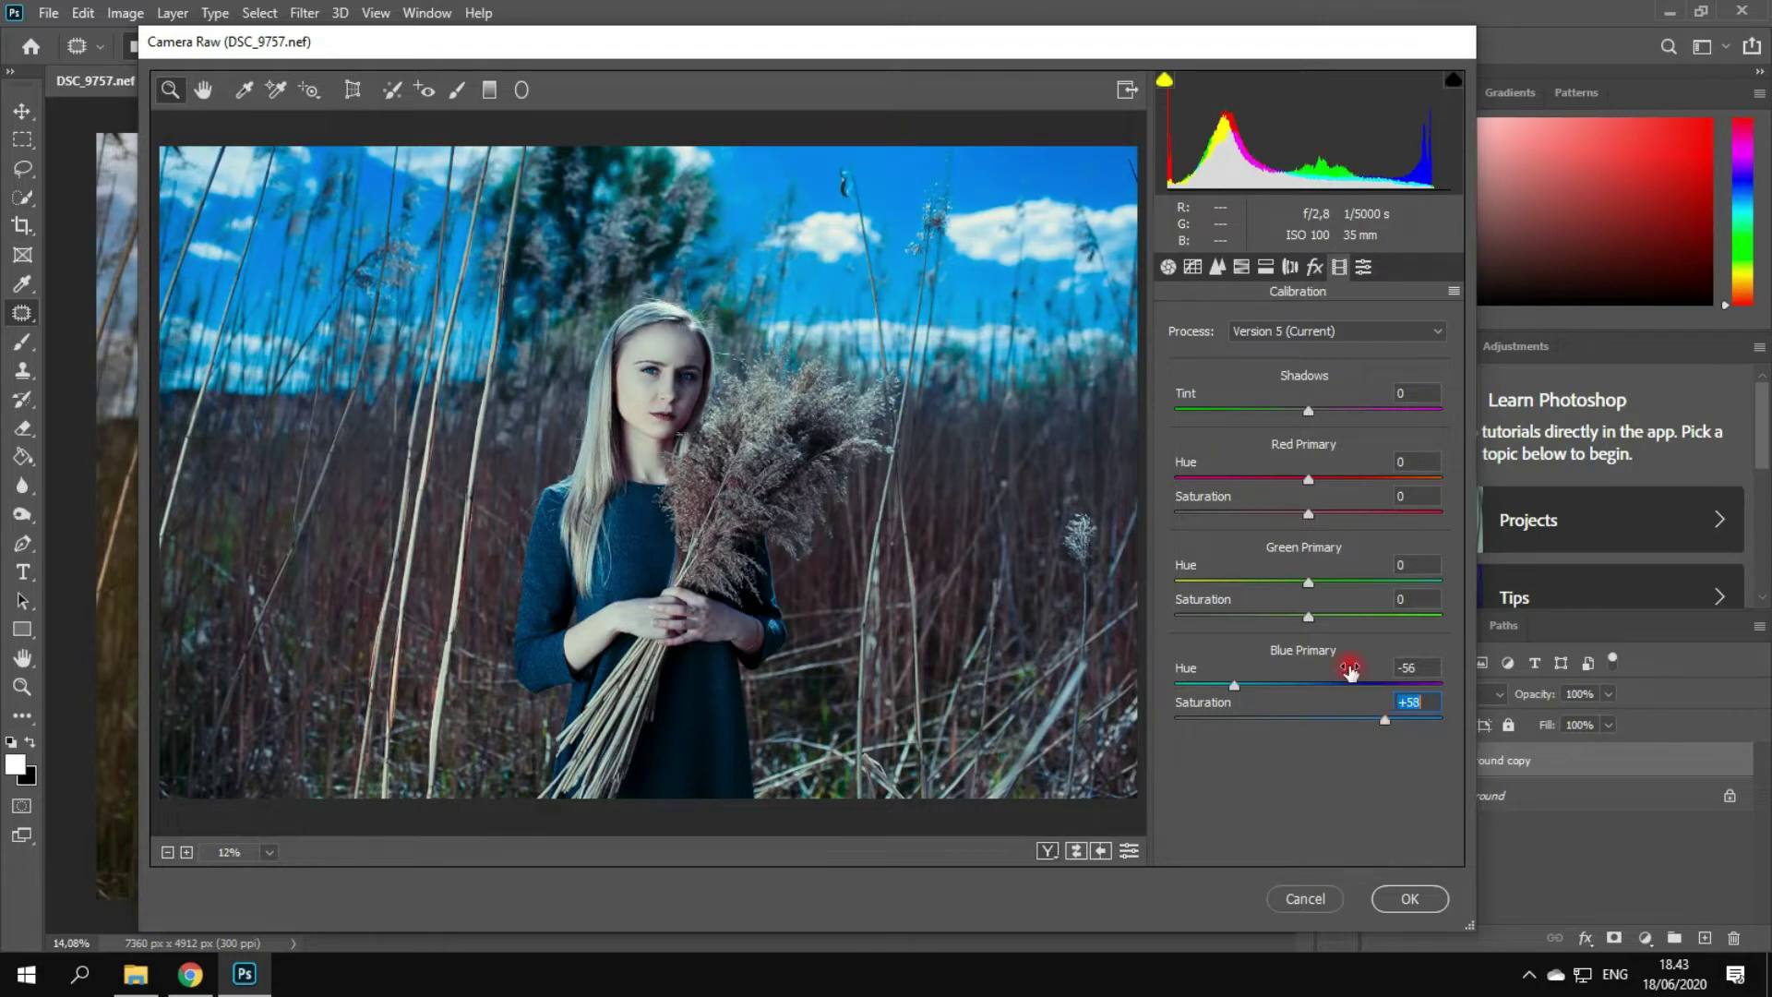
drag(1317, 588, 1368, 588)
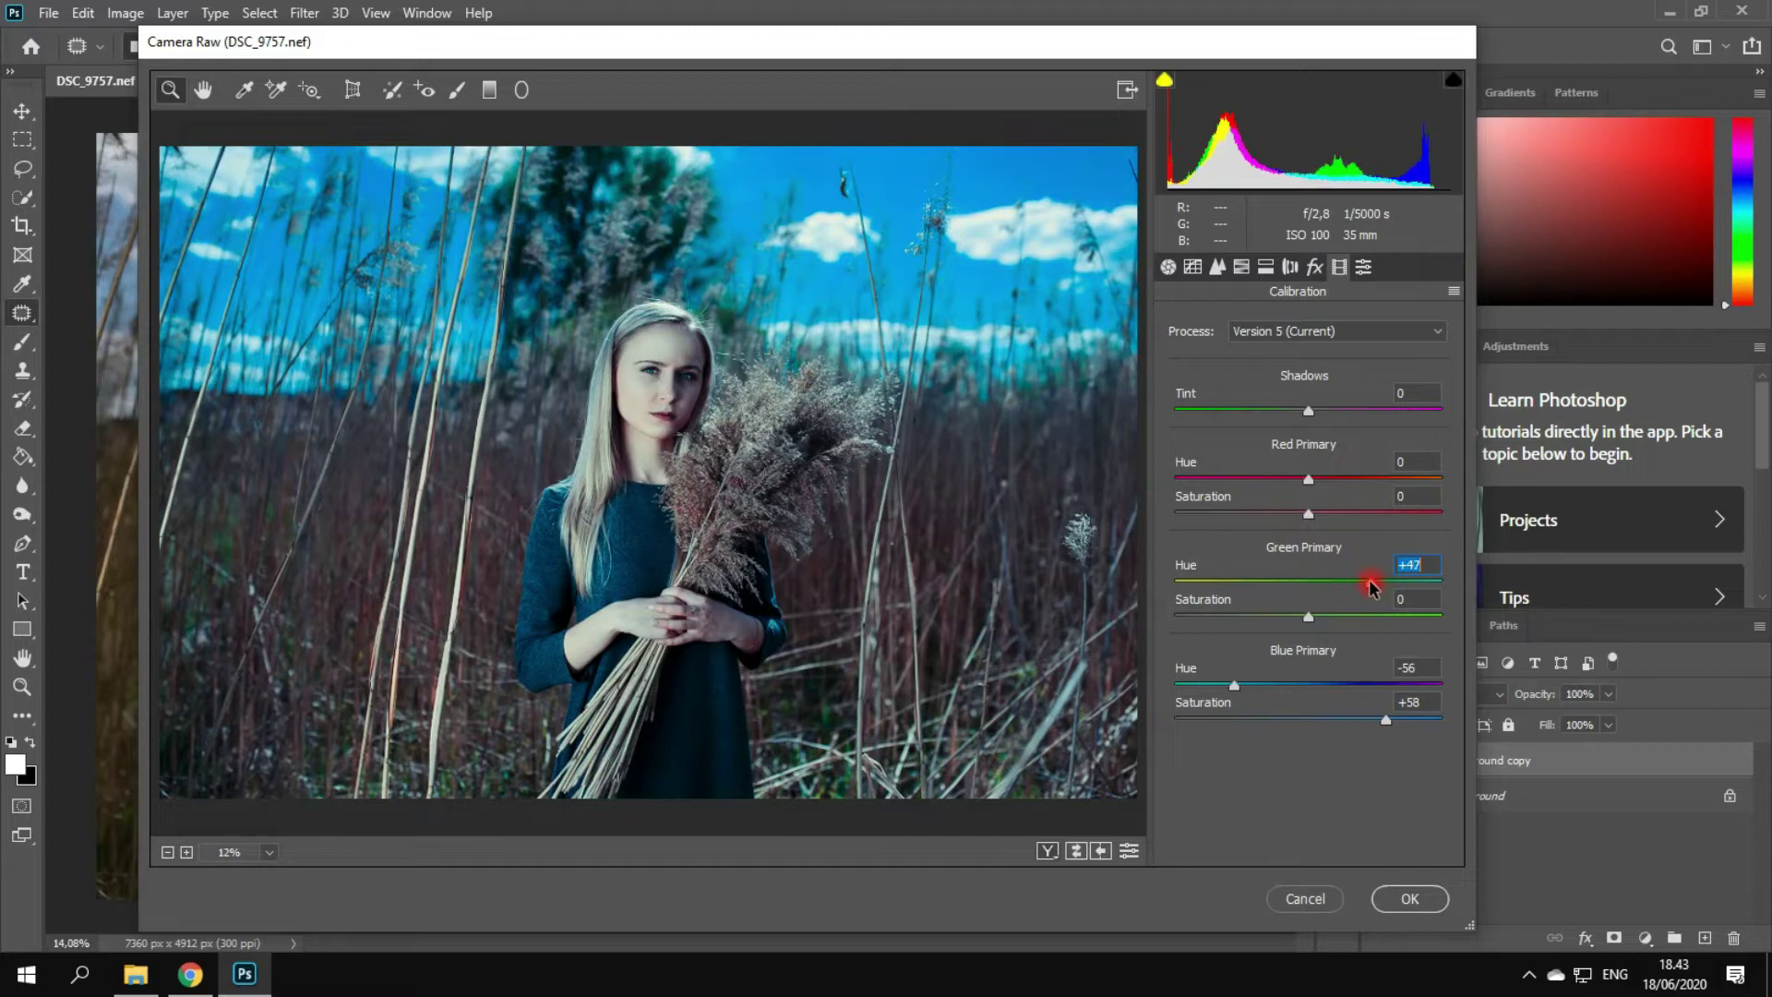
drag(1308, 513, 1375, 496)
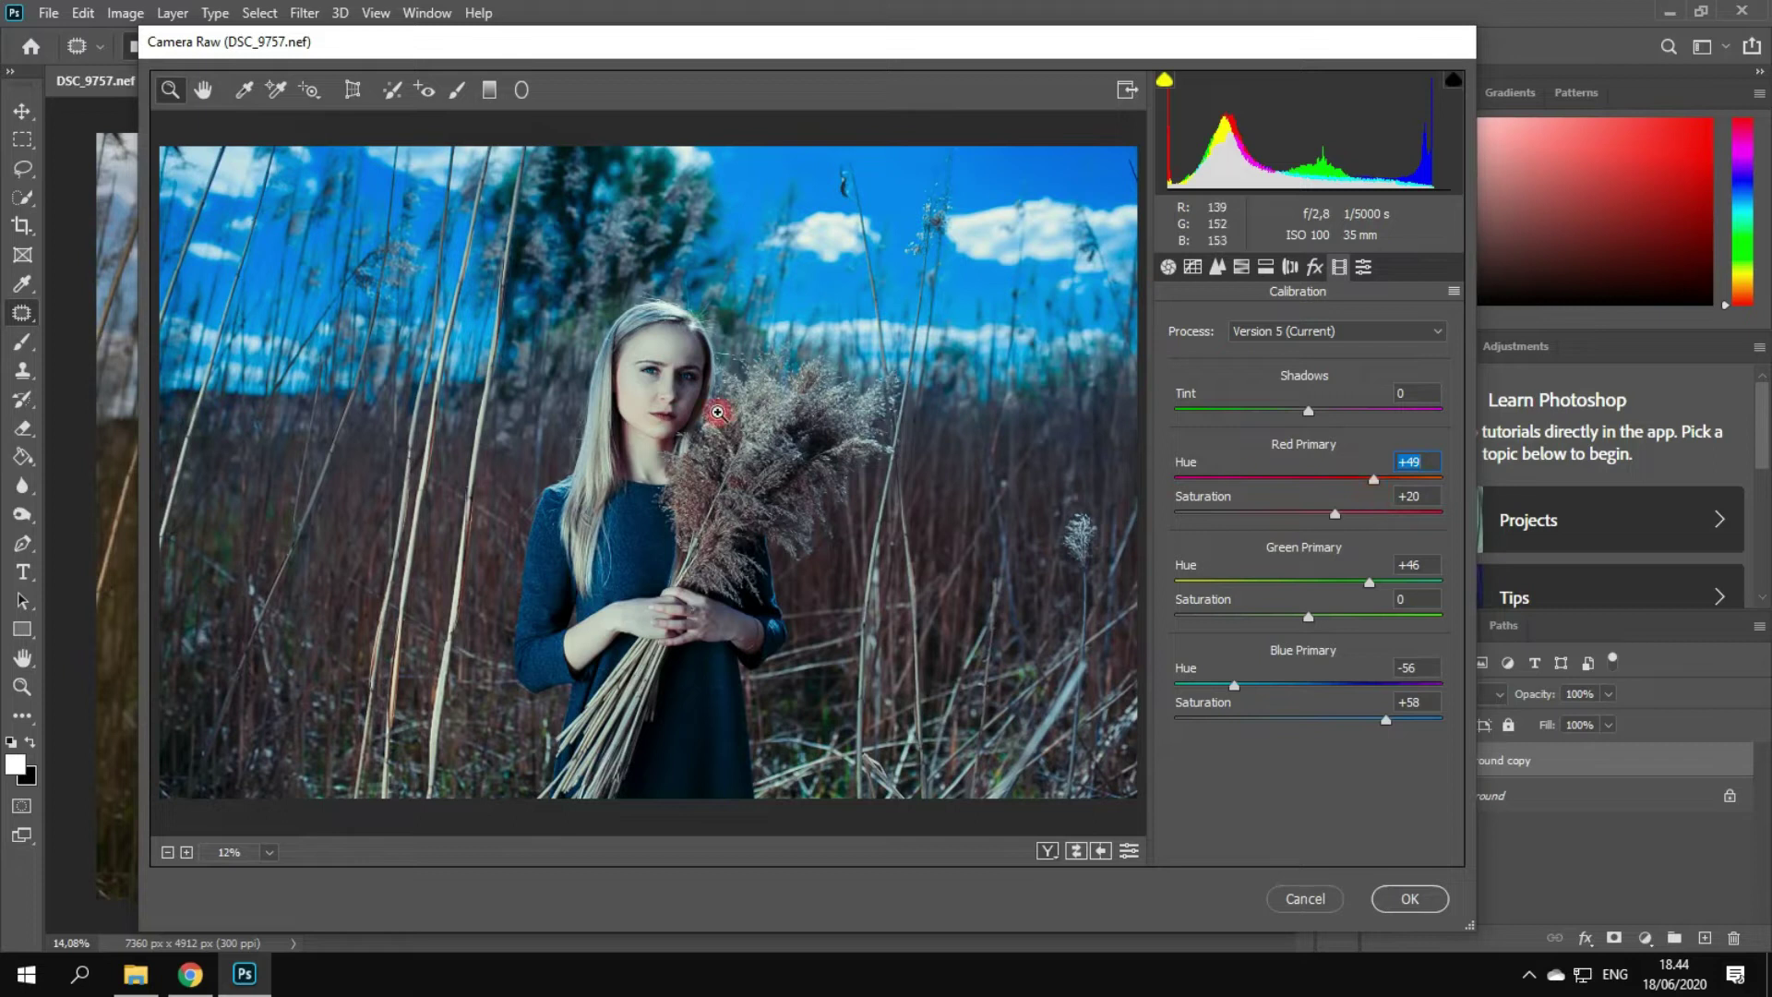
- Rework the basic settings by warming the temperature to -10, setting tint to +1 and reducing whites to +13
scroll(720, 414, down, 1)
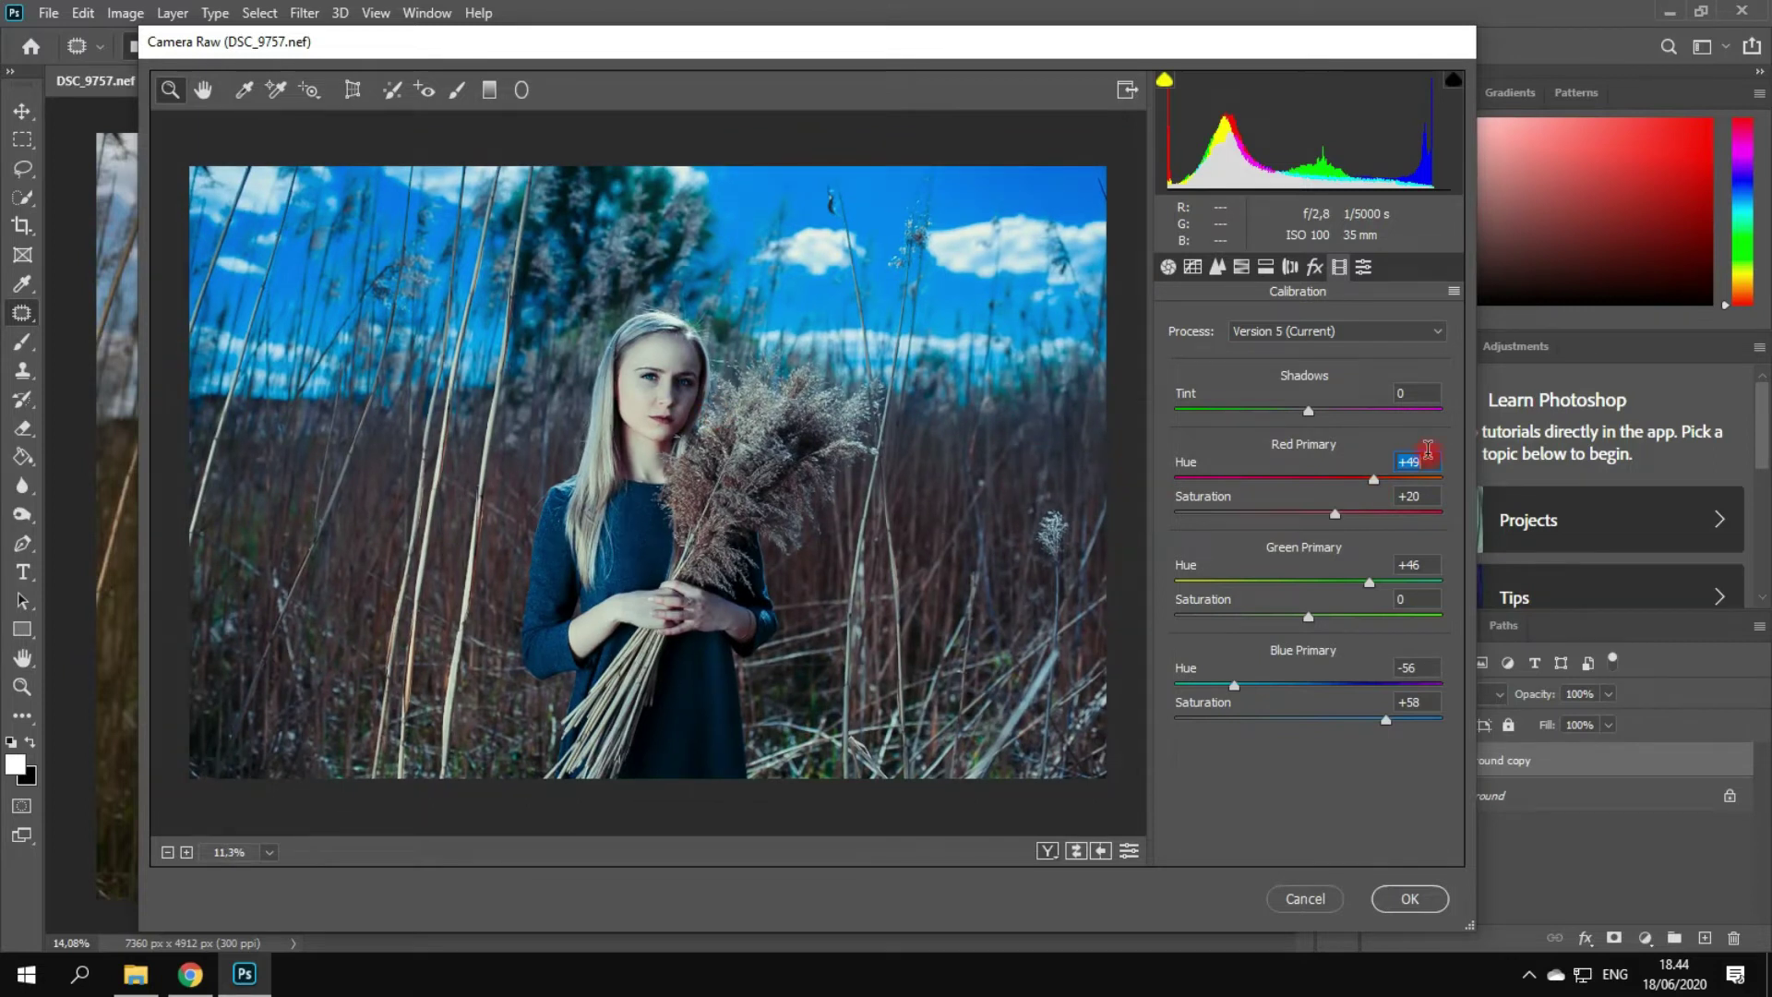
click(1168, 266)
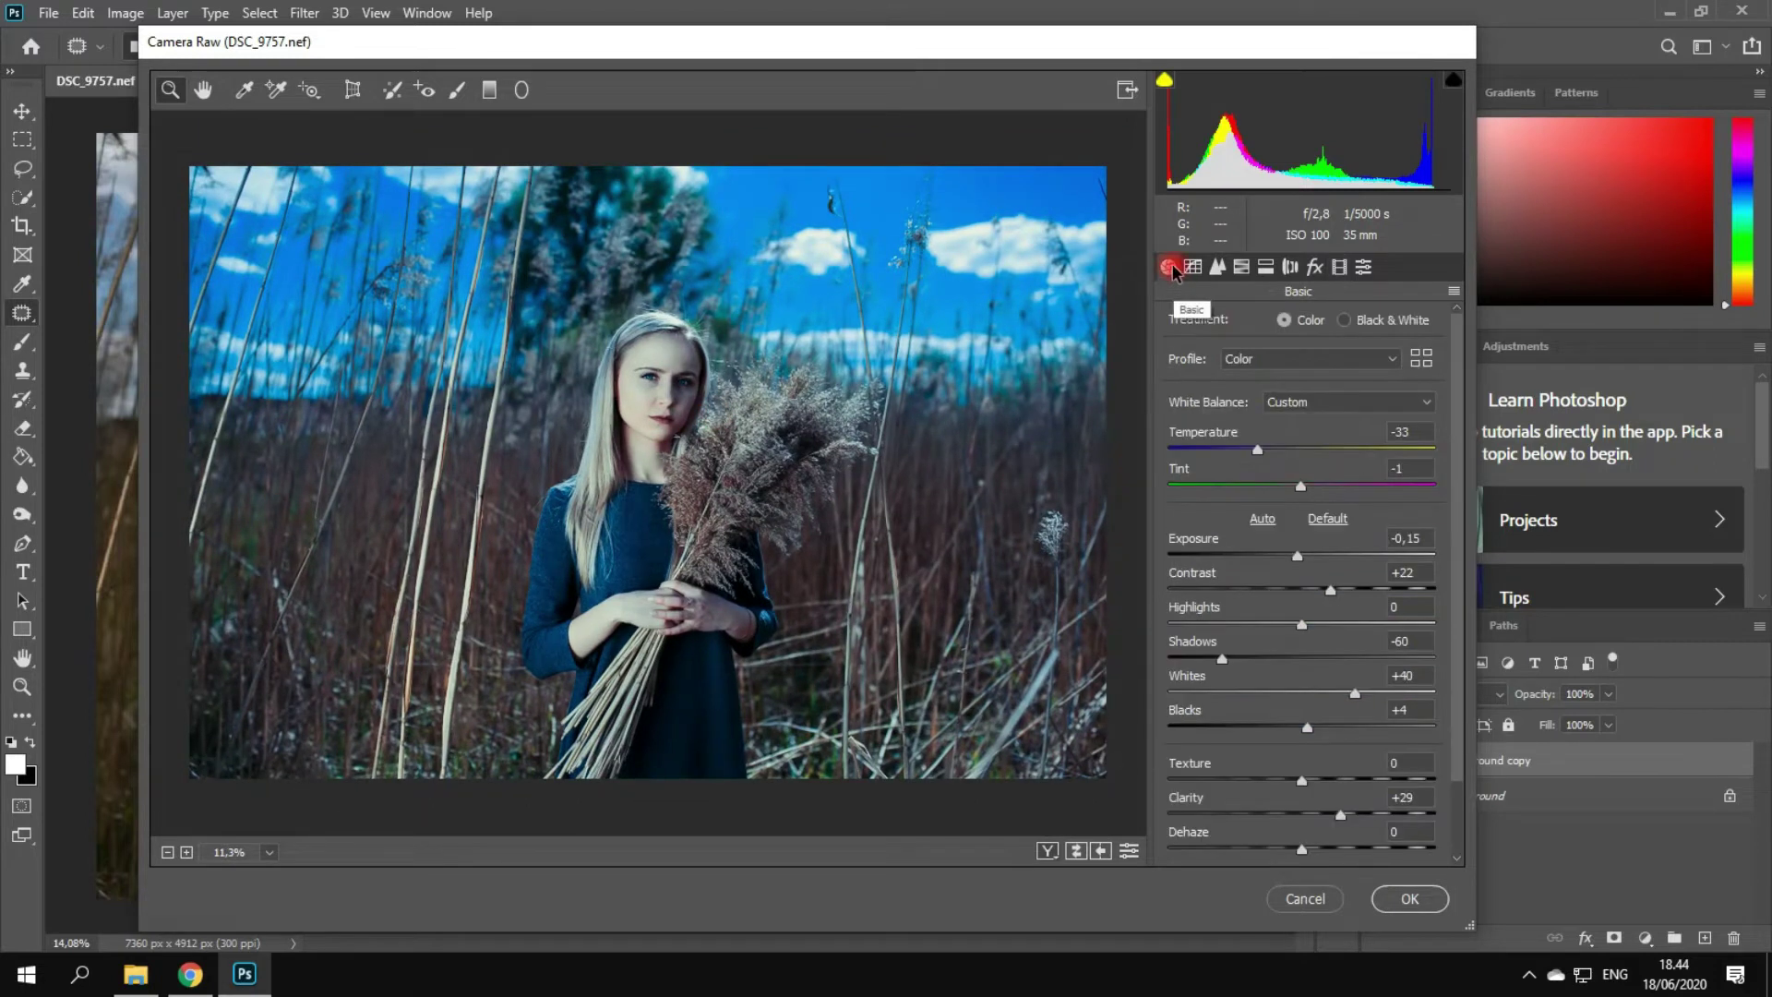
mouse_move(1263, 459)
mouse_down()
mouse_move(1293, 447)
mouse_move(1250, 448)
mouse_move(1290, 447)
mouse_move(1304, 492)
mouse_move(1288, 454)
mouse_up()
scroll(900, 442, down, 1)
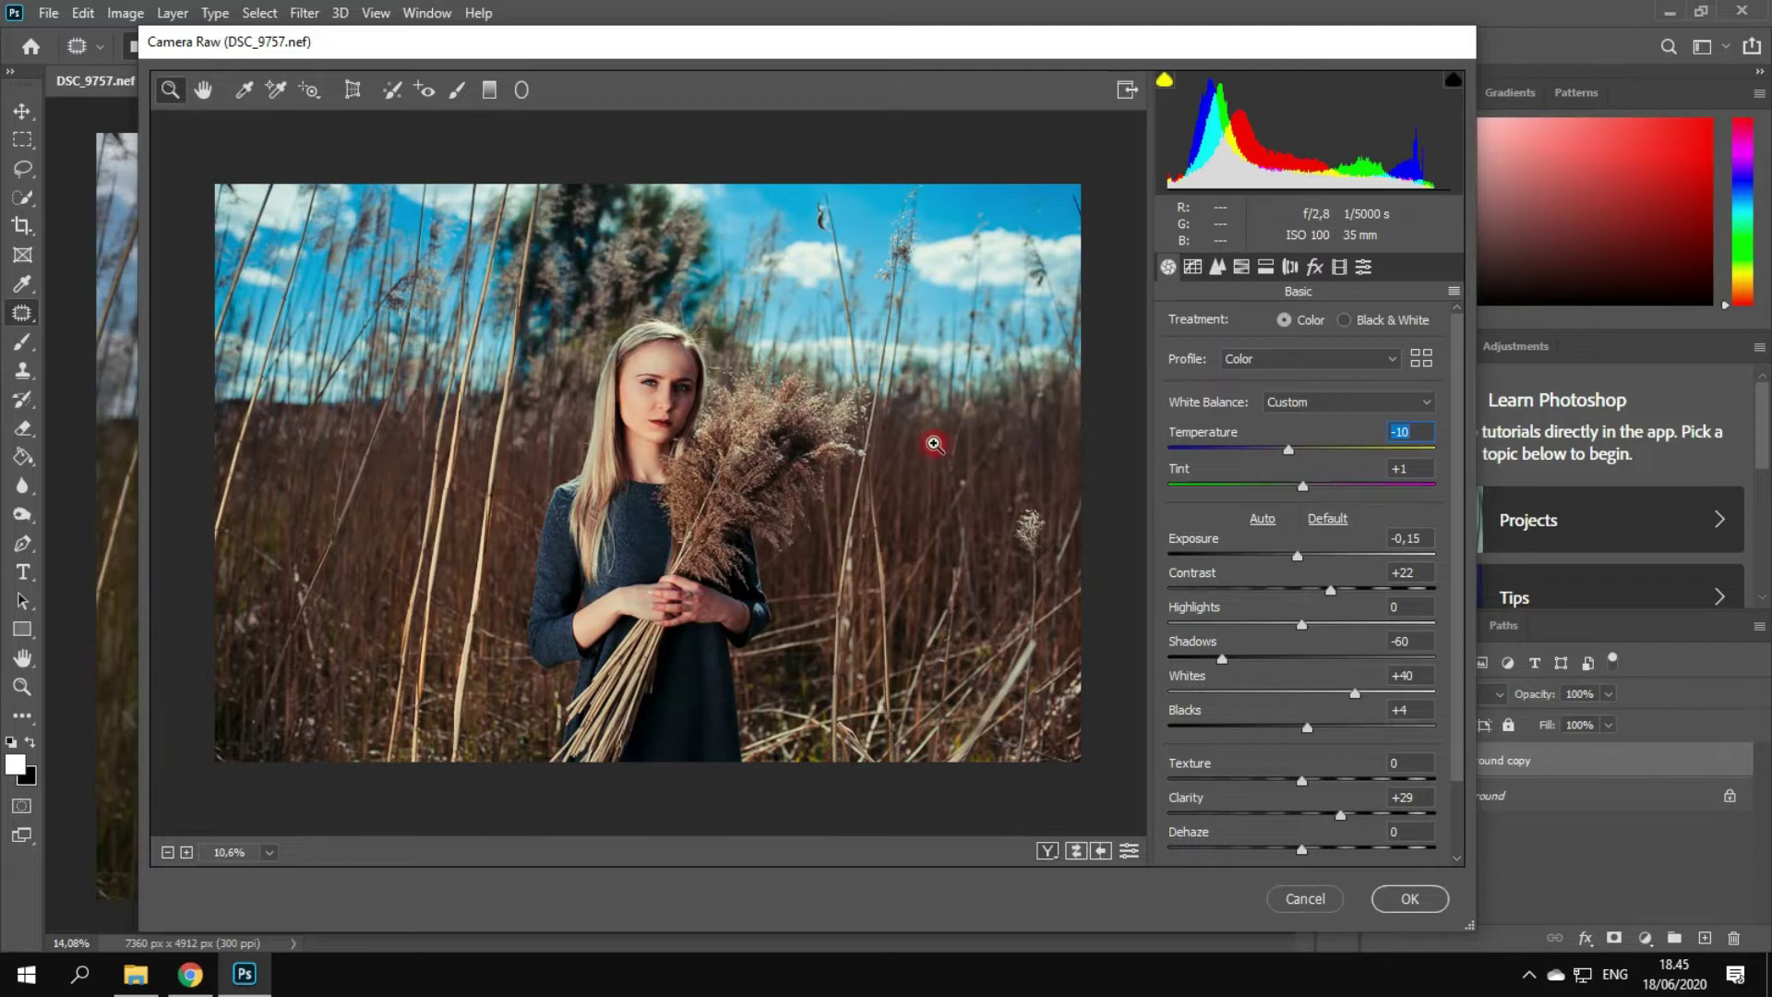
scroll(909, 444, down, 1)
drag(1355, 693, 1318, 701)
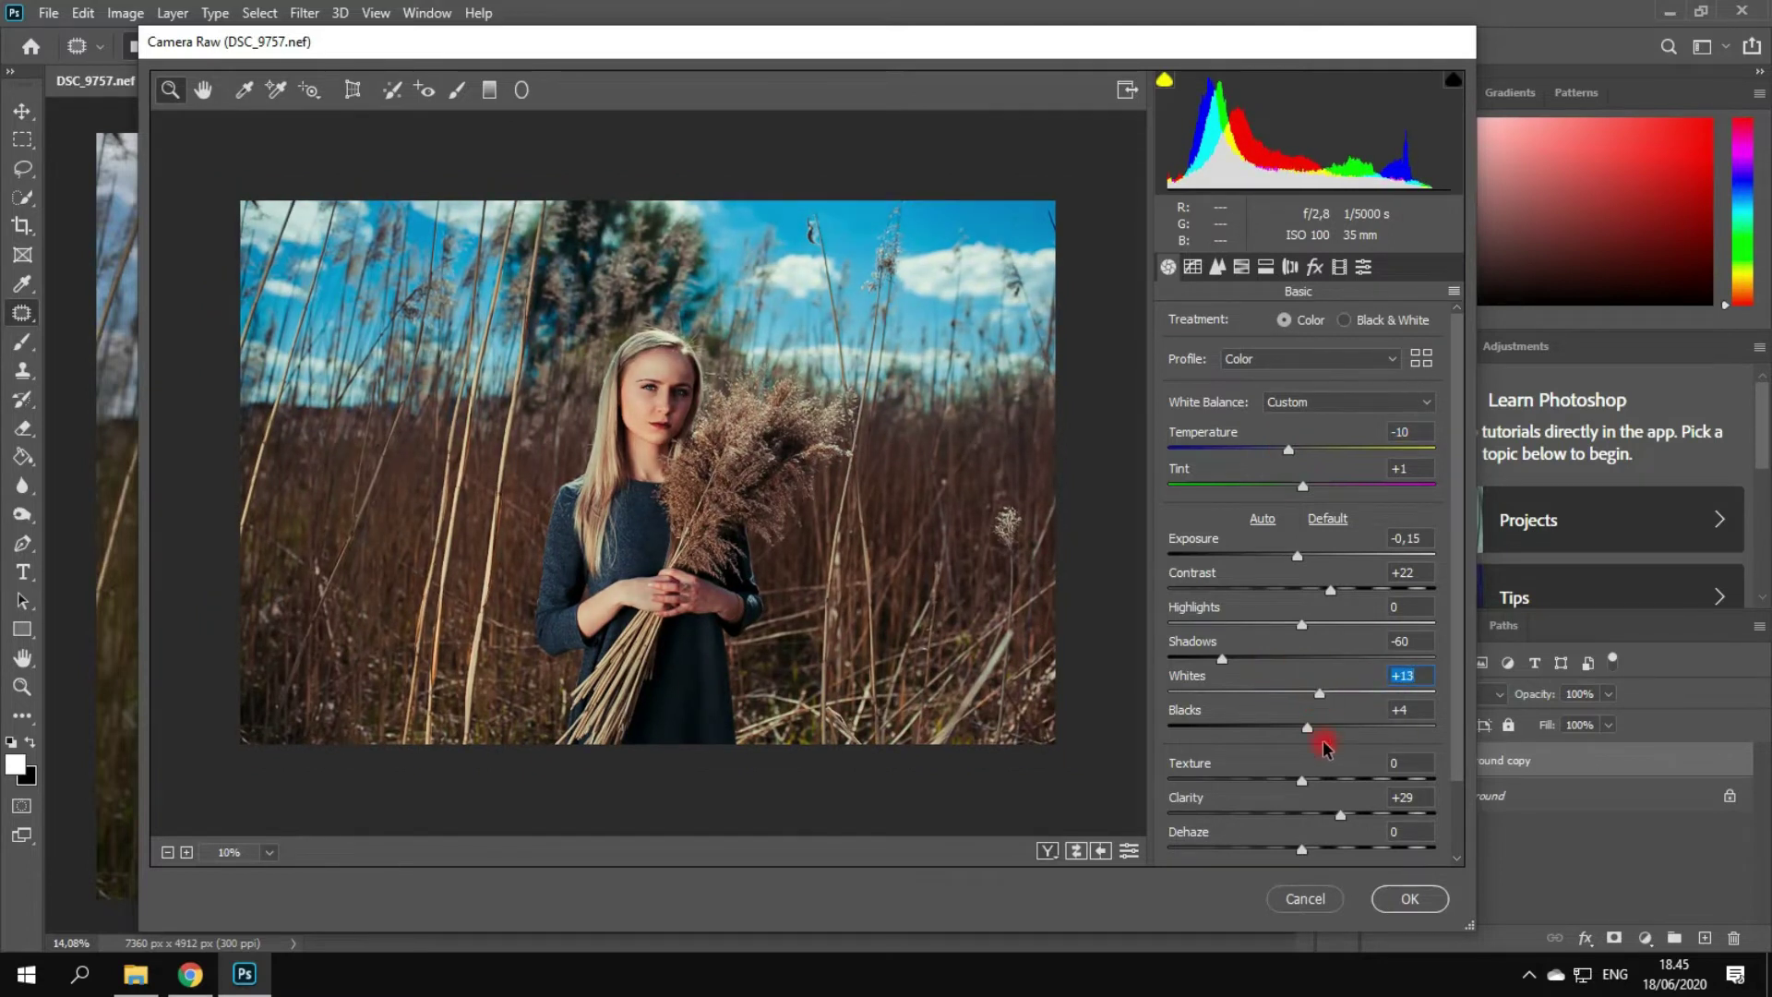
- Set vibrance to +2 and saturation to -16 in the basic settings, and fine-tune the temperature
scroll(1324, 733, down, 2)
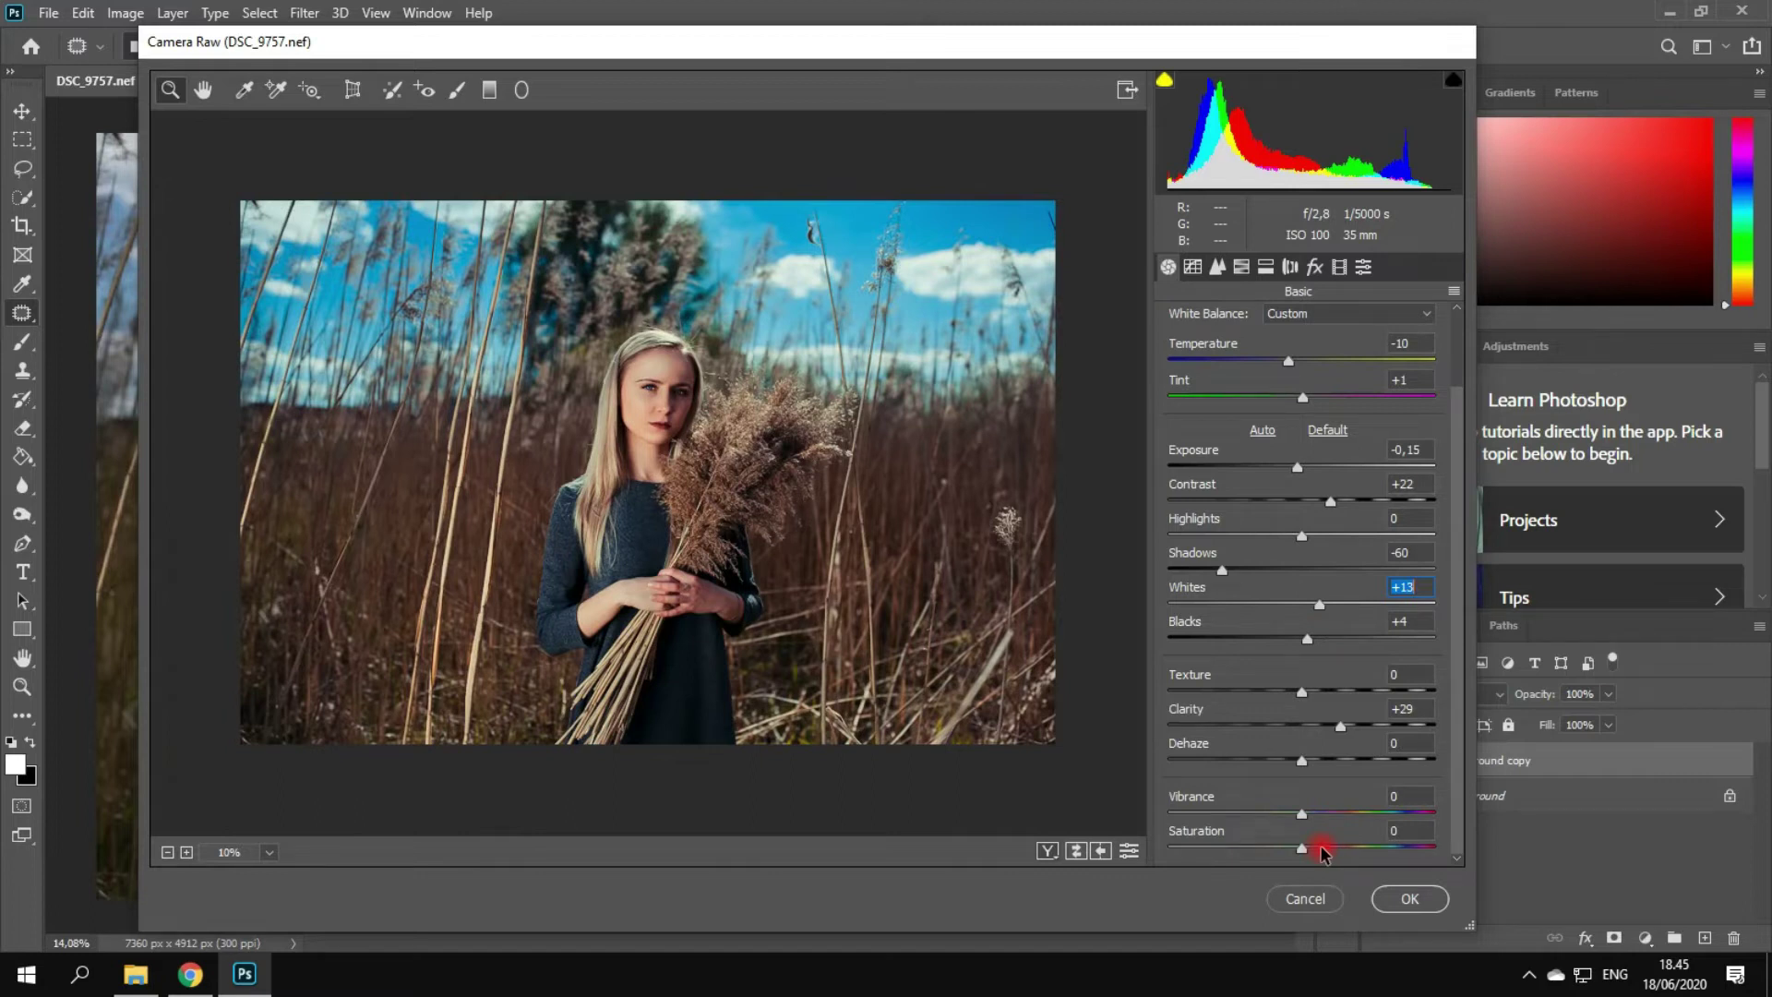
drag(1304, 814, 1277, 851)
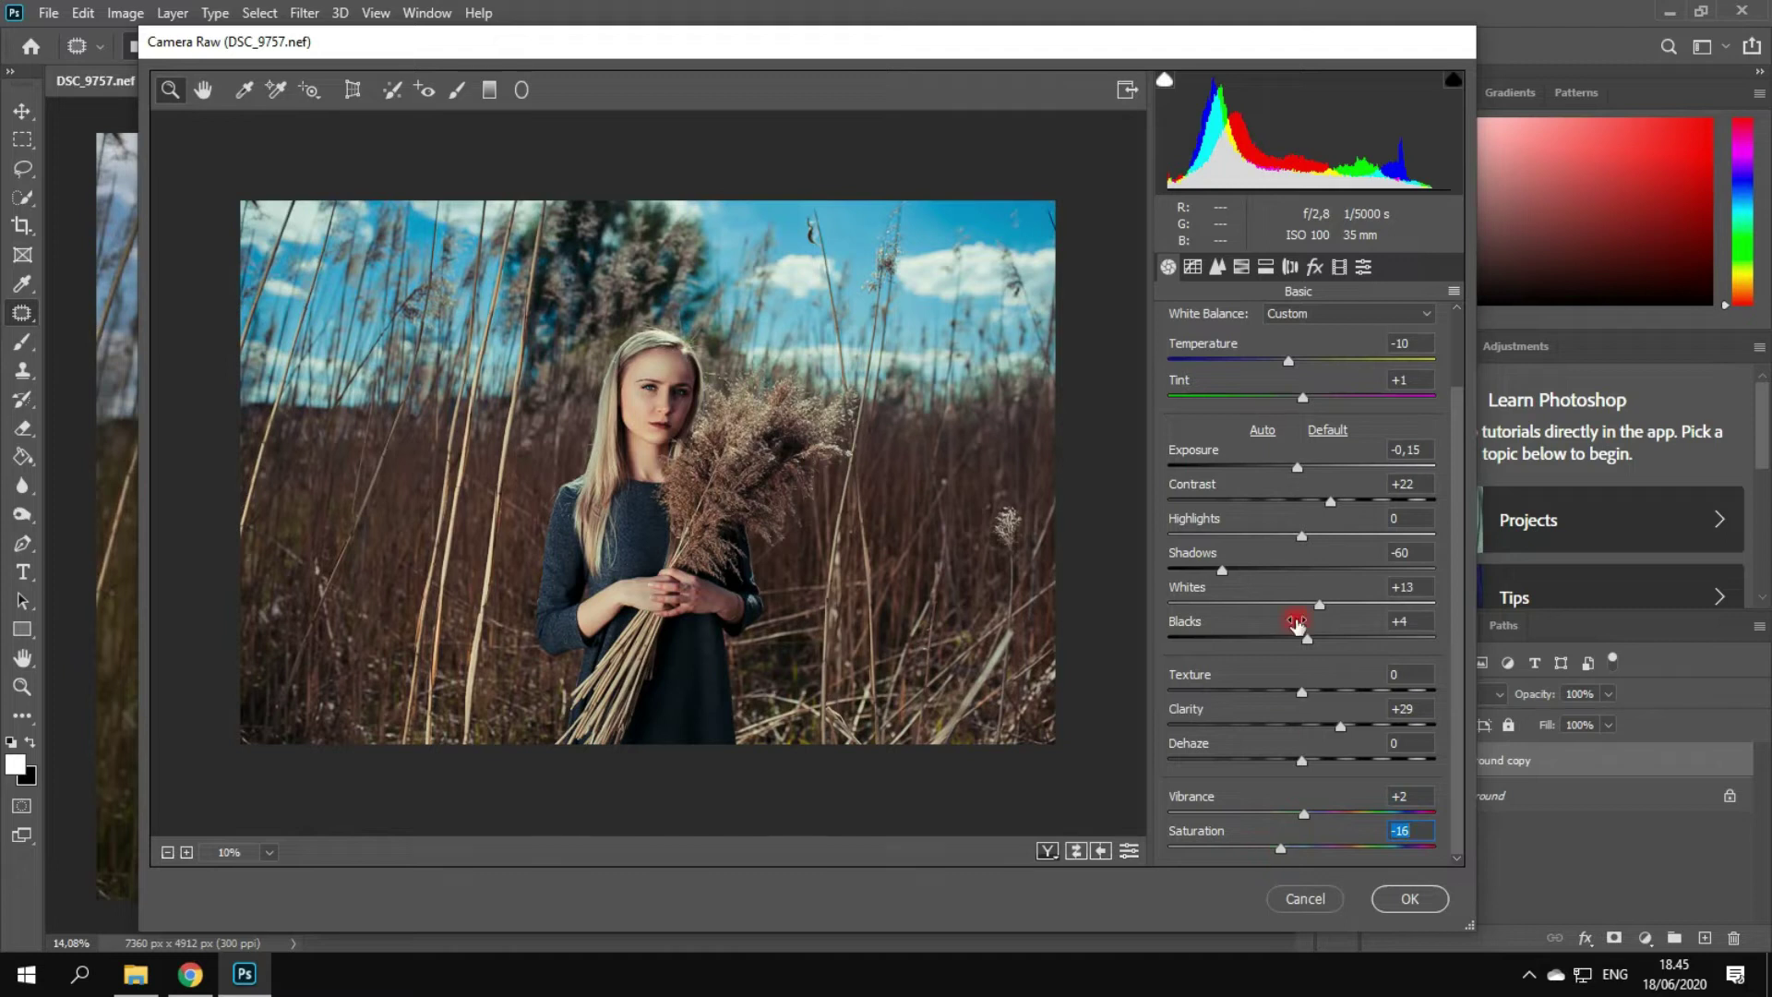
drag(1299, 366, 1287, 362)
- Adjust the parametric tone curve to Darks +39 and Highlights -4
click(1193, 267)
click(1199, 325)
mouse_move(1381, 750)
mouse_down()
mouse_move(1395, 750)
mouse_move(1369, 755)
mouse_up()
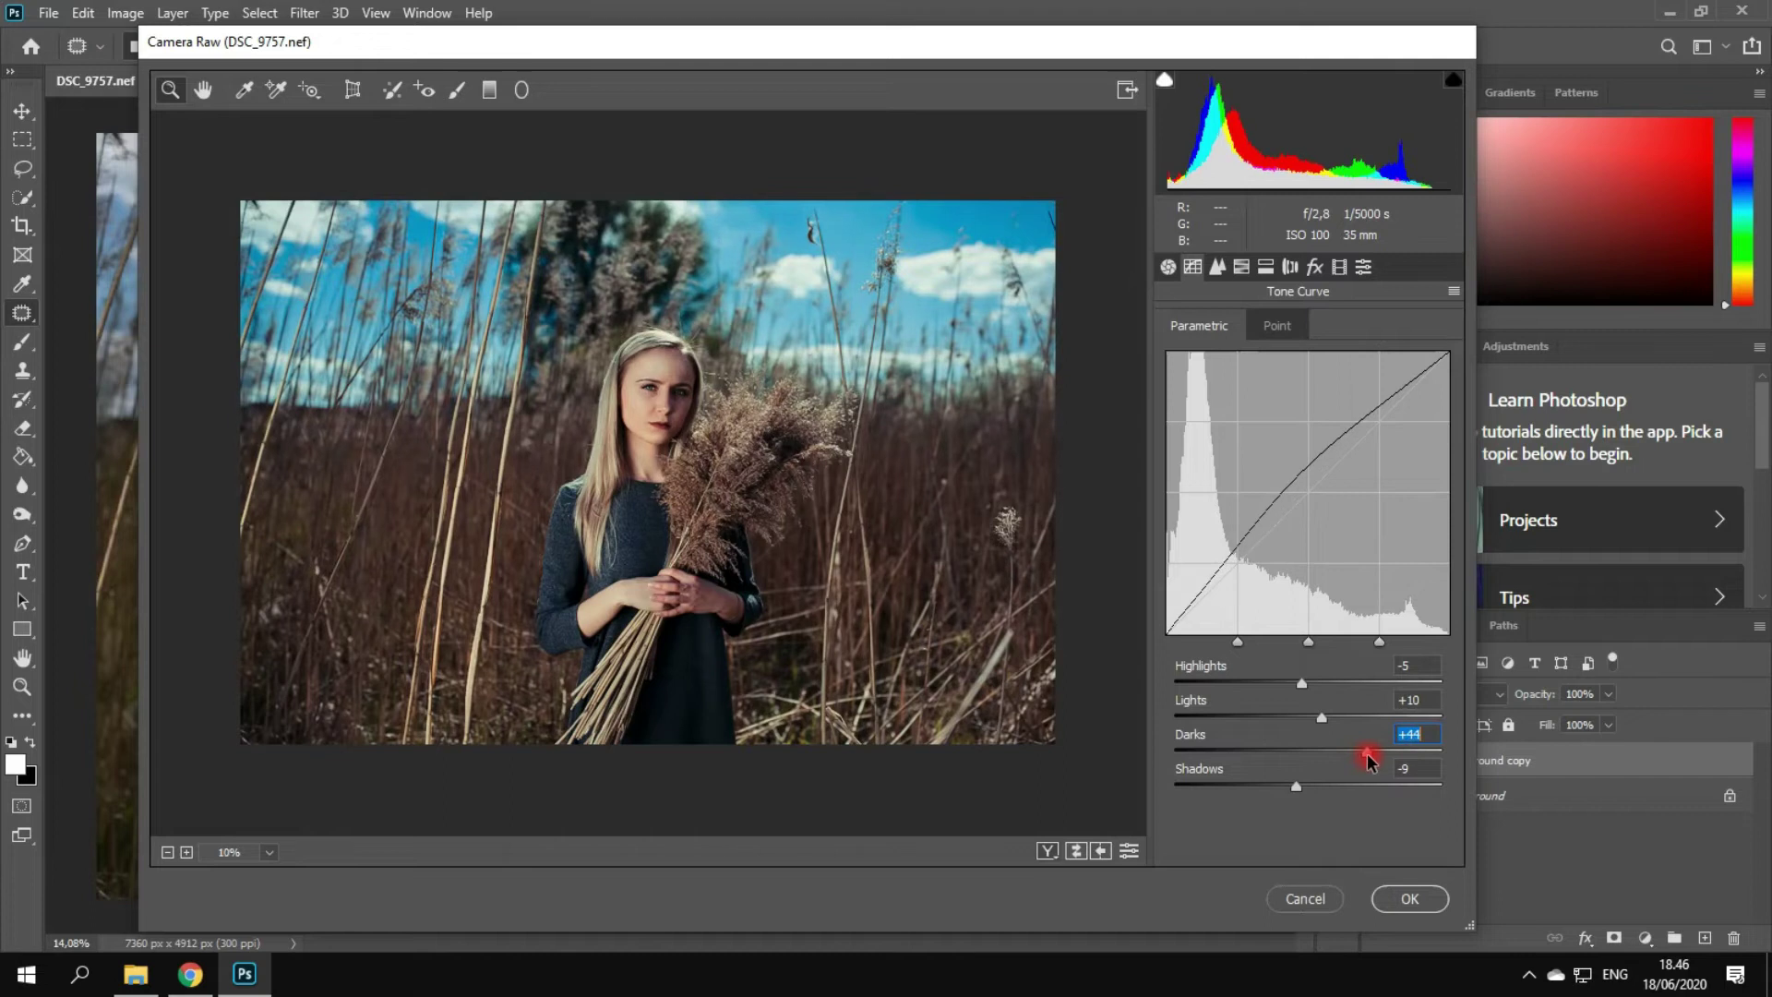
drag(1365, 759, 1361, 760)
click(1305, 682)
mouse_move(1305, 682)
mouse_down()
mouse_move(1366, 689)
mouse_move(1287, 694)
mouse_move(1305, 694)
mouse_up()
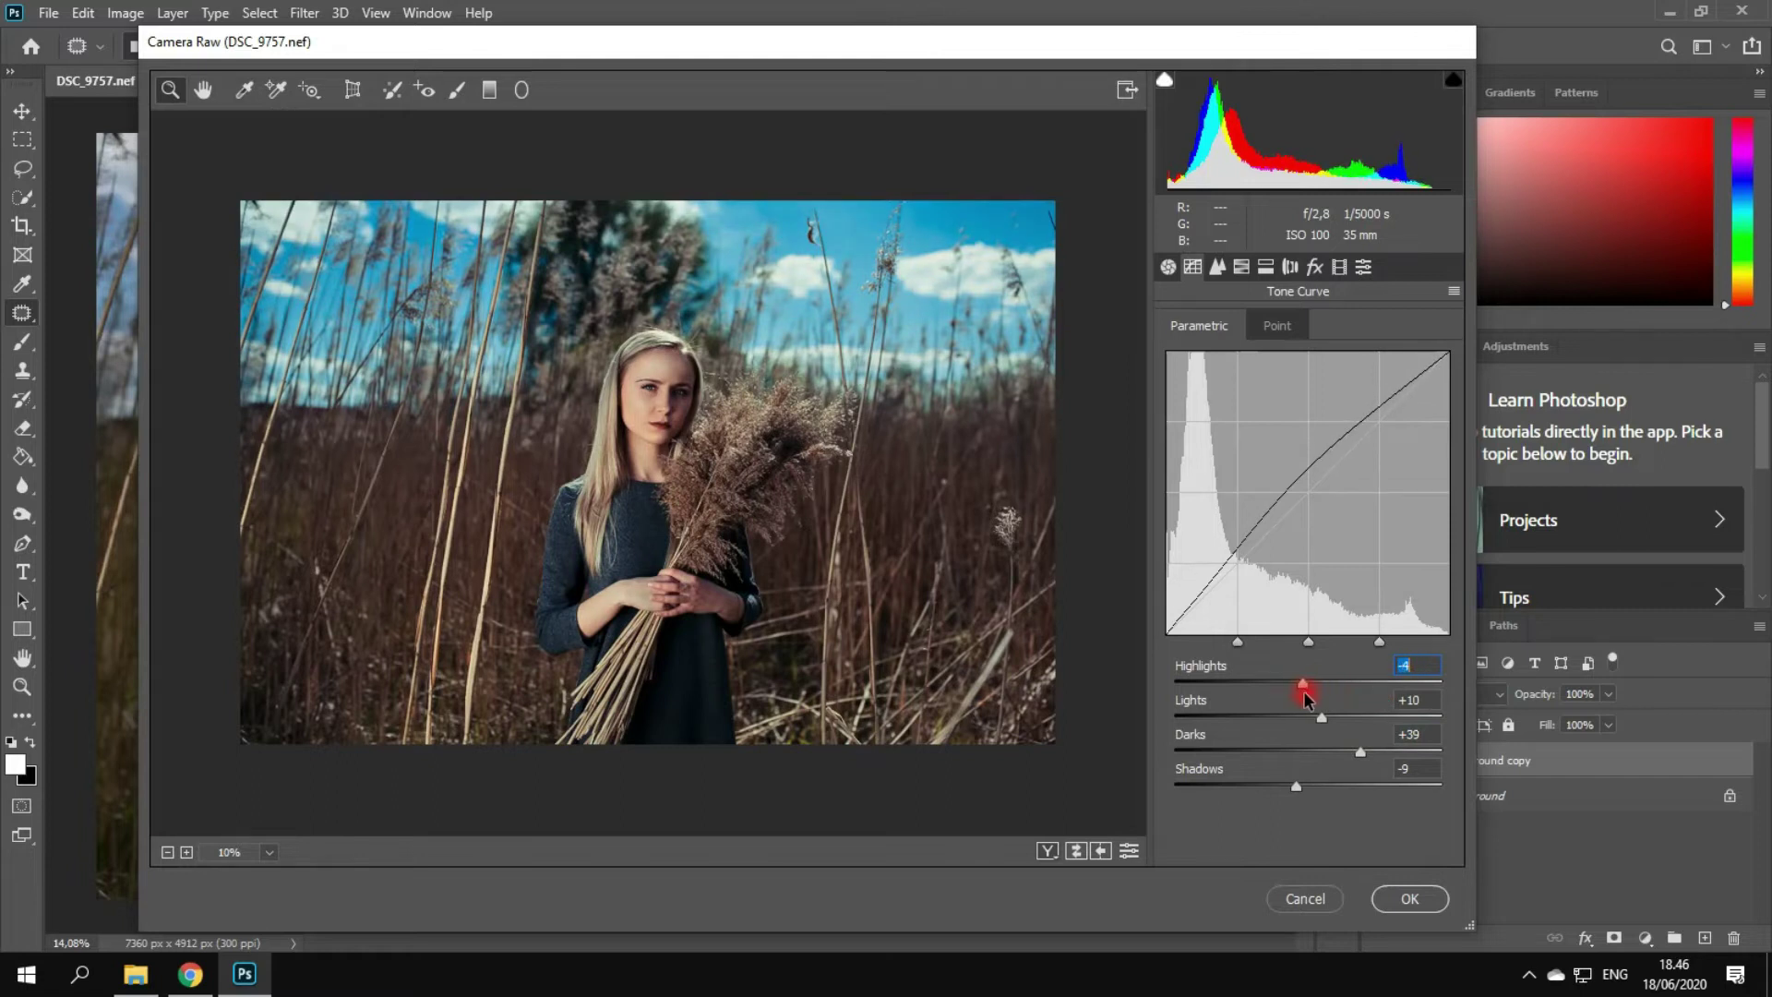
- Fine-tune the shadow and highlight points on the RGB channel of the point tone curve
click(1277, 325)
click(1290, 403)
click(1276, 422)
drag(1237, 637, 1238, 624)
drag(1342, 523, 1342, 525)
drag(1238, 624, 1244, 635)
- Shift the shadow and highlight points of the point tone curve's Blue channel slightly
click(1306, 401)
click(1274, 471)
drag(1345, 534, 1349, 529)
drag(1243, 635, 1238, 637)
- Review the Red channel's point curve, and readjust the shadow and highlight points of the Green channel
click(1338, 402)
click(1309, 441)
click(1338, 402)
click(1292, 453)
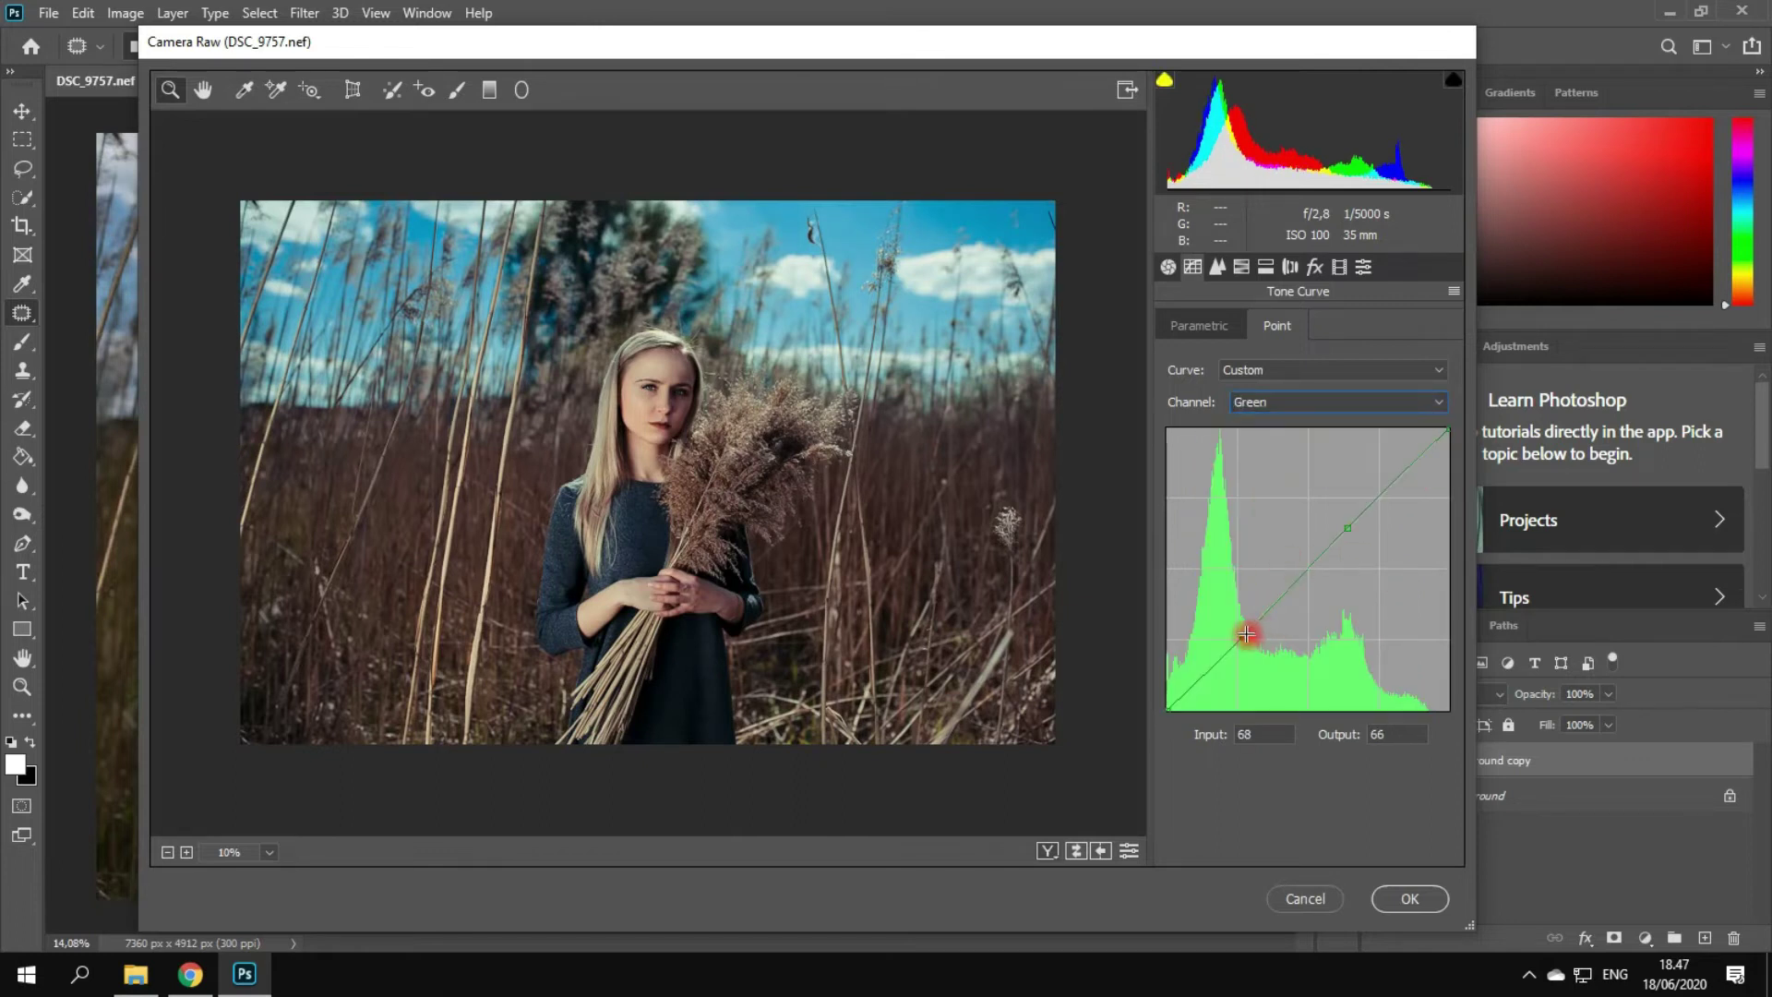
drag(1270, 637, 1242, 640)
drag(1347, 527, 1345, 531)
- Set the HSL luminance of Oranges to +6
click(1242, 267)
click(1183, 326)
mouse_move(1310, 445)
mouse_down()
mouse_move(1340, 447)
mouse_move(1273, 449)
mouse_move(1320, 450)
mouse_up()
click(1258, 326)
click(1353, 334)
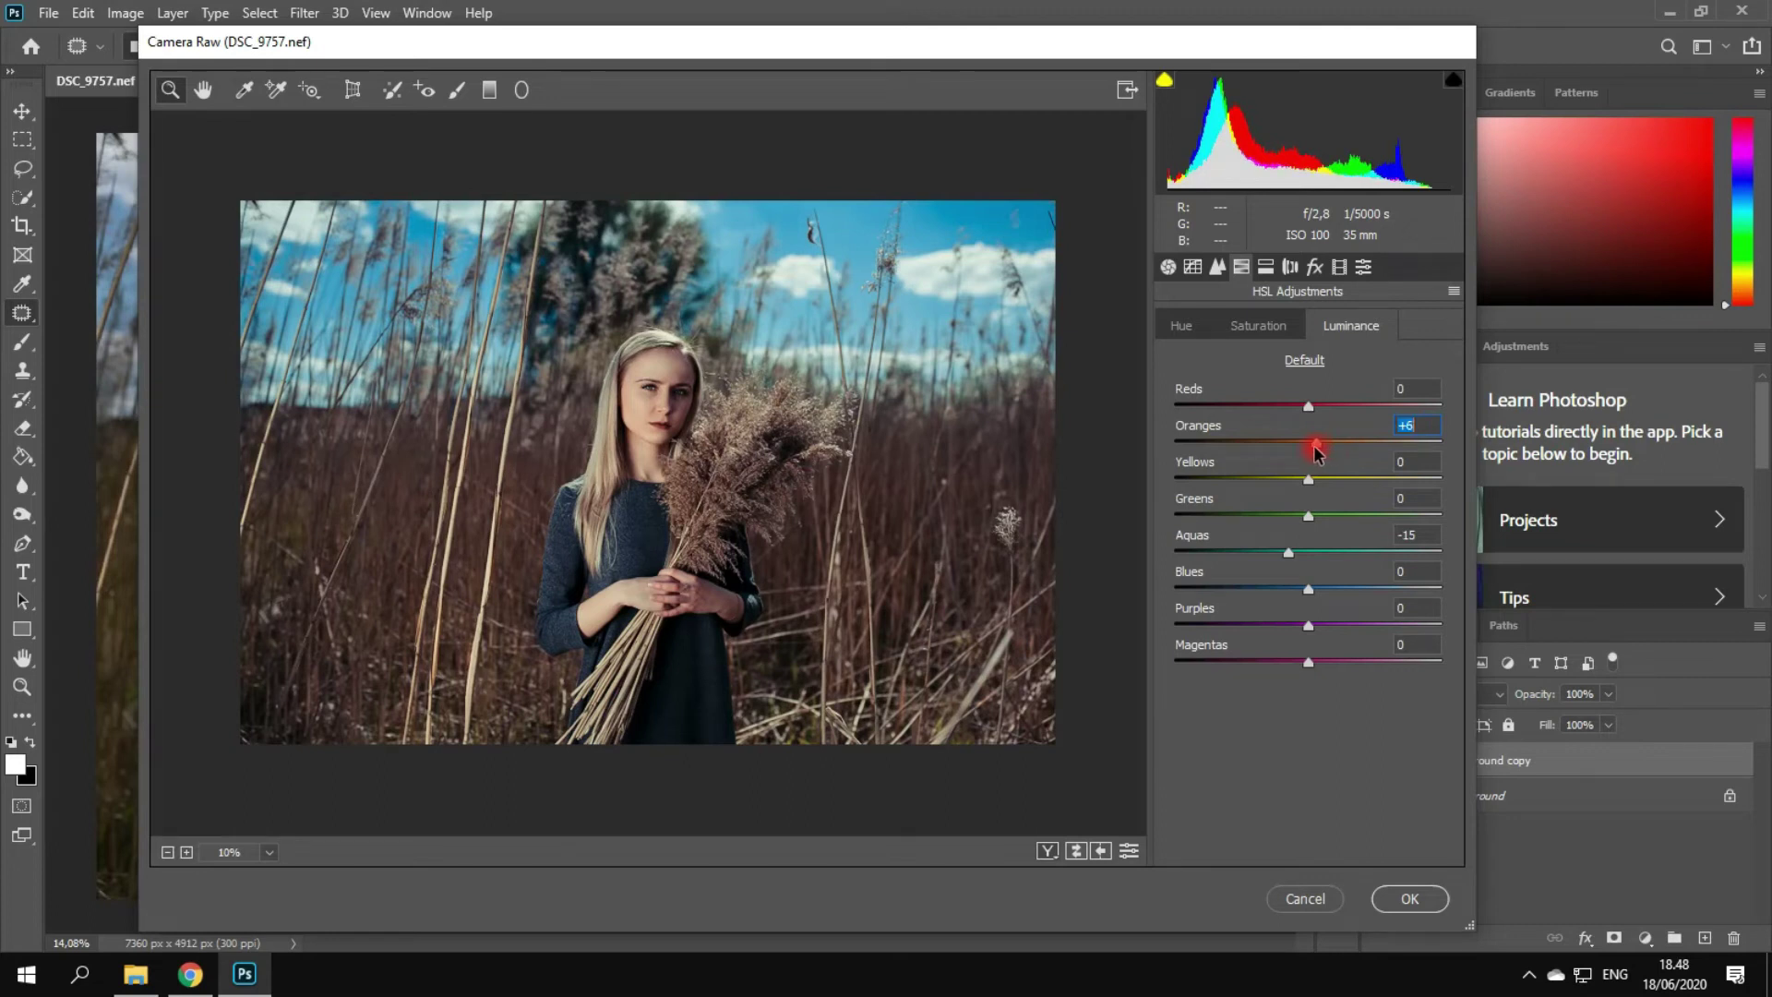
- Refine the split toning to balance +25, highlights hue 78, shadows hue 240 and shadows saturation 13
click(1267, 267)
mouse_move(1337, 457)
mouse_down()
mouse_move(1307, 458)
mouse_move(1357, 463)
mouse_move(1292, 468)
mouse_move(1355, 457)
mouse_move(1341, 462)
mouse_up()
mouse_move(1241, 392)
mouse_down()
mouse_move(1258, 356)
mouse_move(1236, 365)
mouse_up()
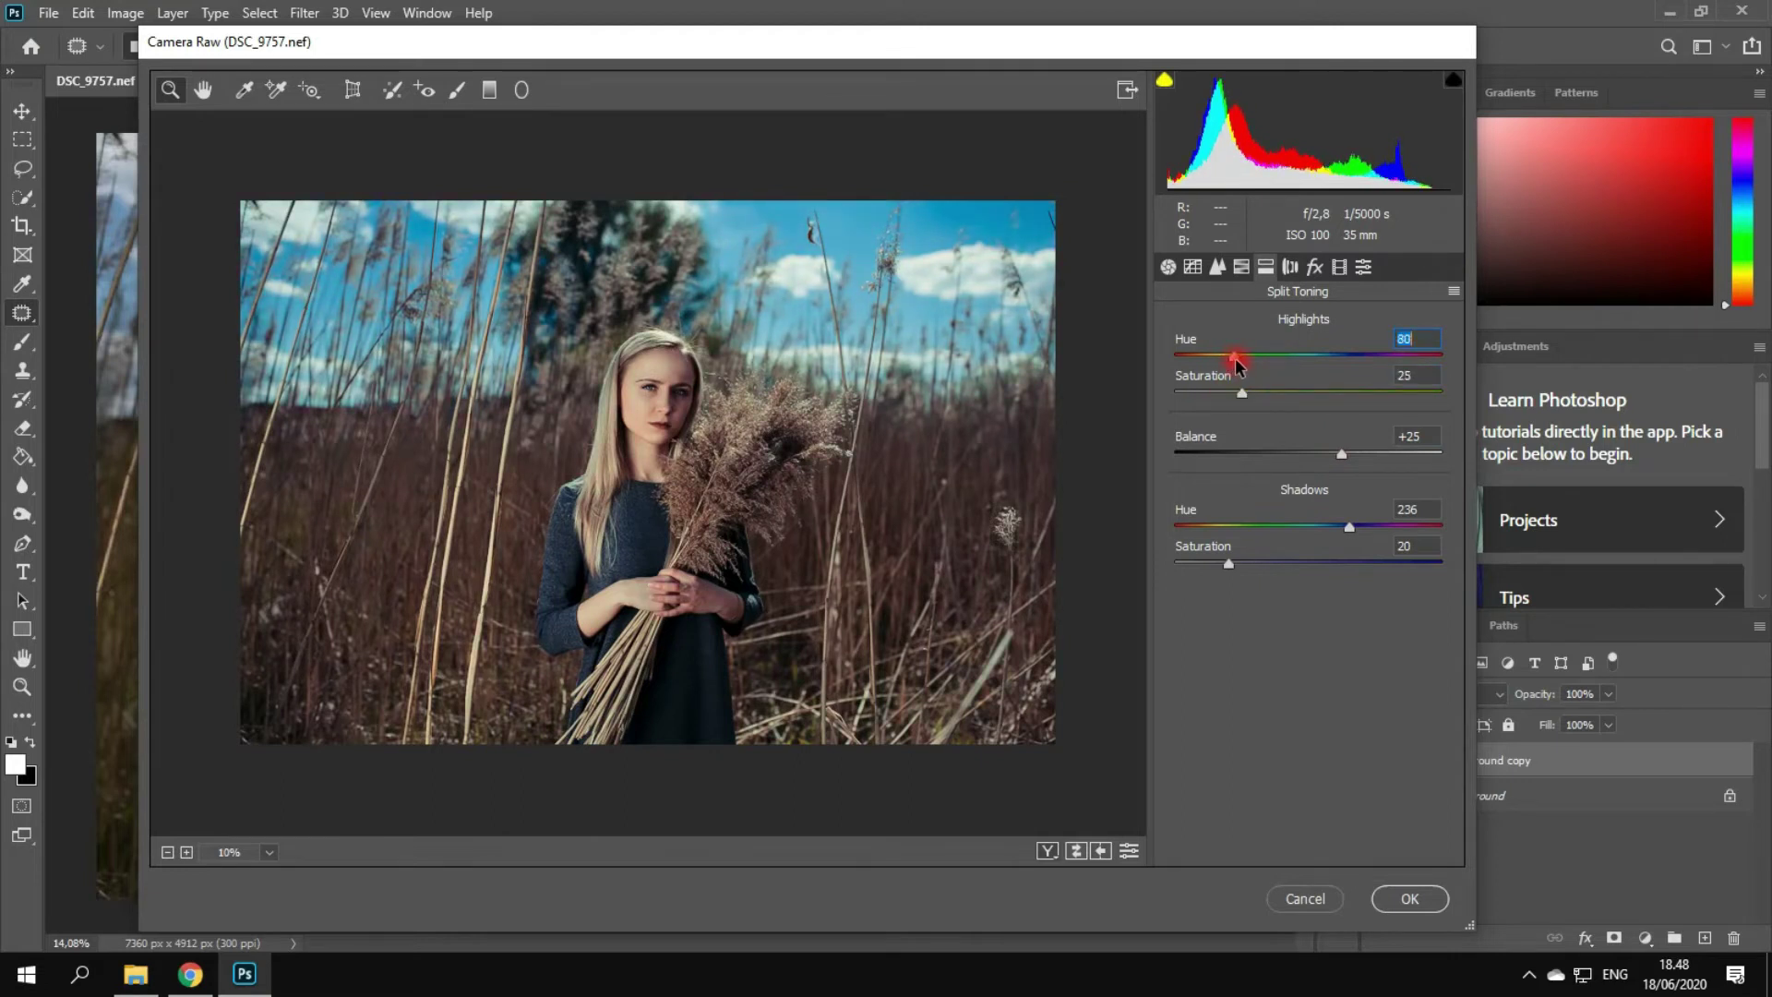
drag(1349, 526, 1353, 536)
drag(1234, 566, 1214, 566)
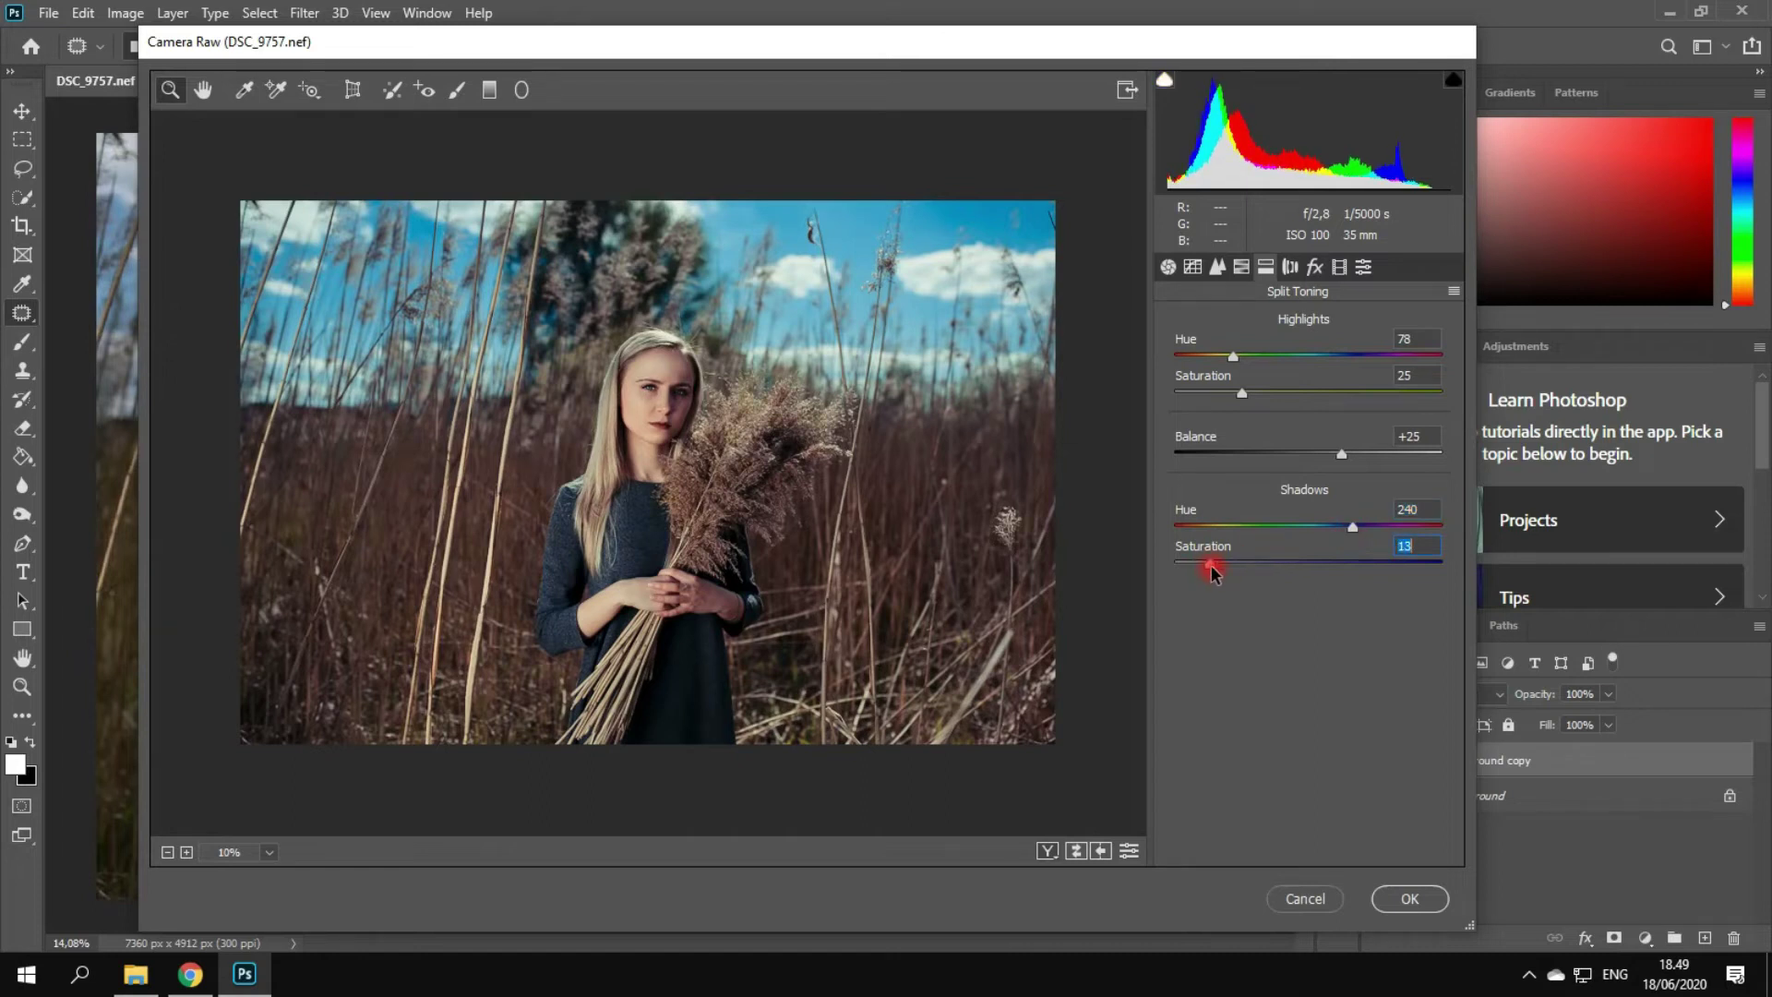
- Recalibrate the Blue primary to saturation +48 and hue -69, and raise the Green primary's hue
click(1340, 269)
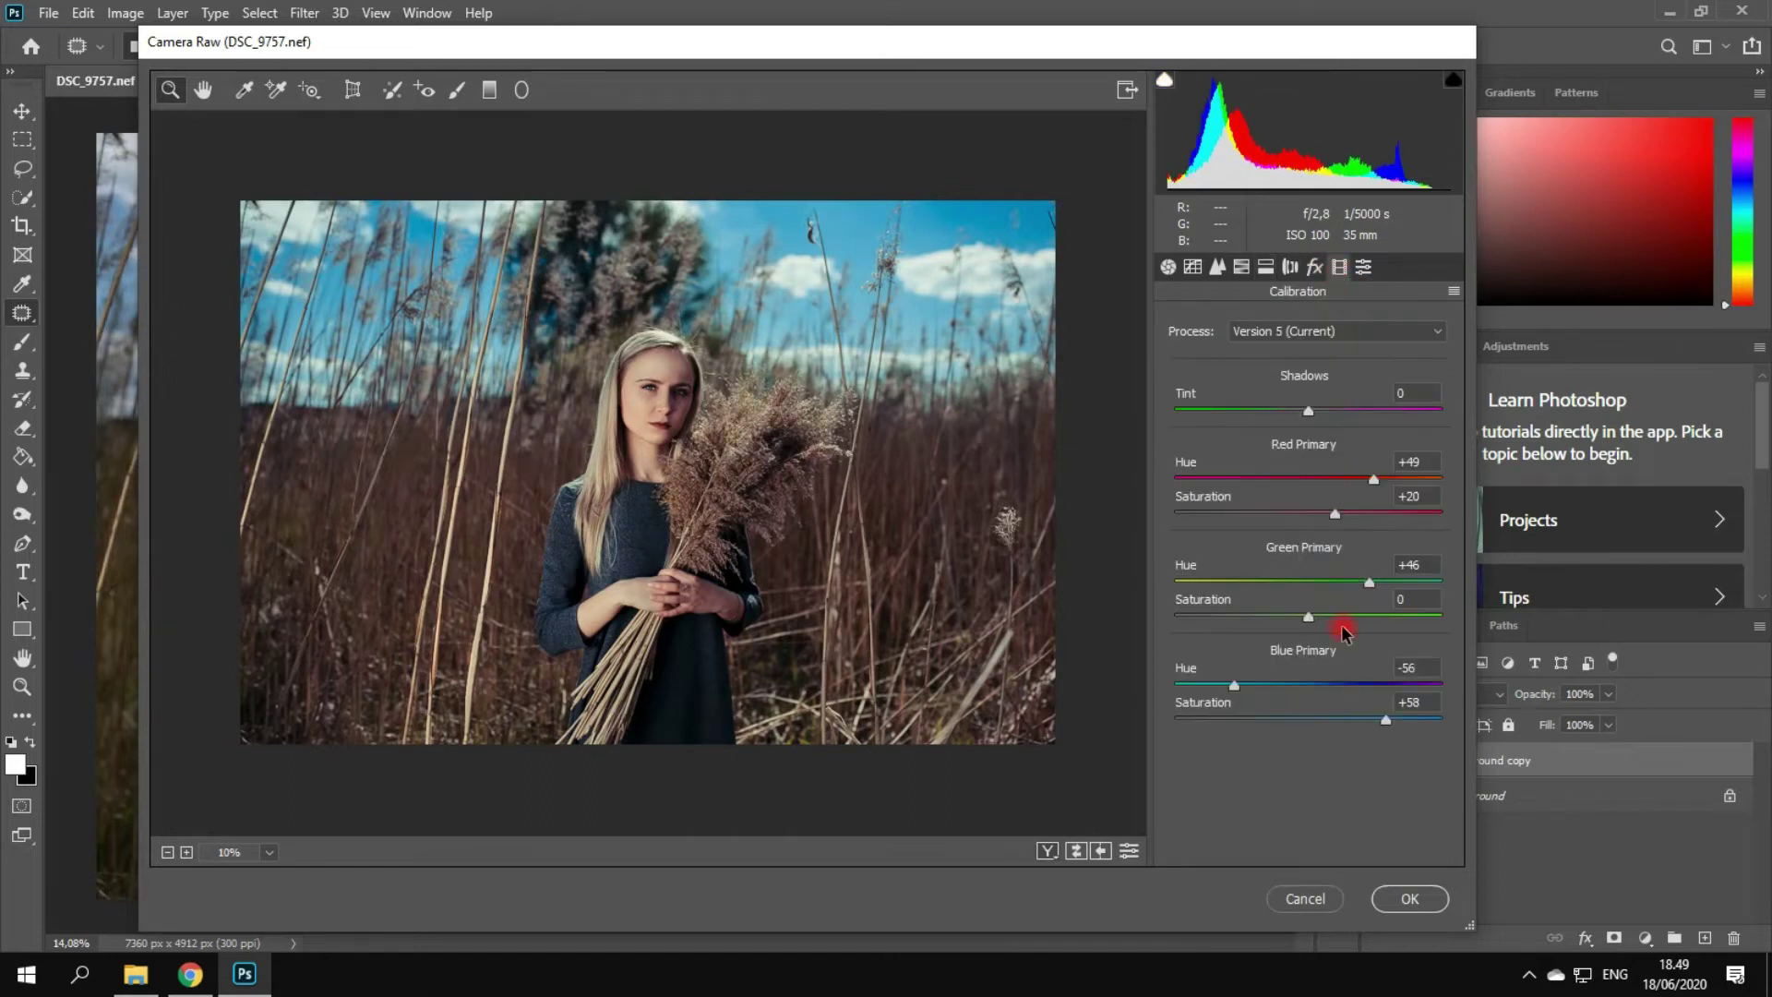
drag(1389, 727, 1373, 732)
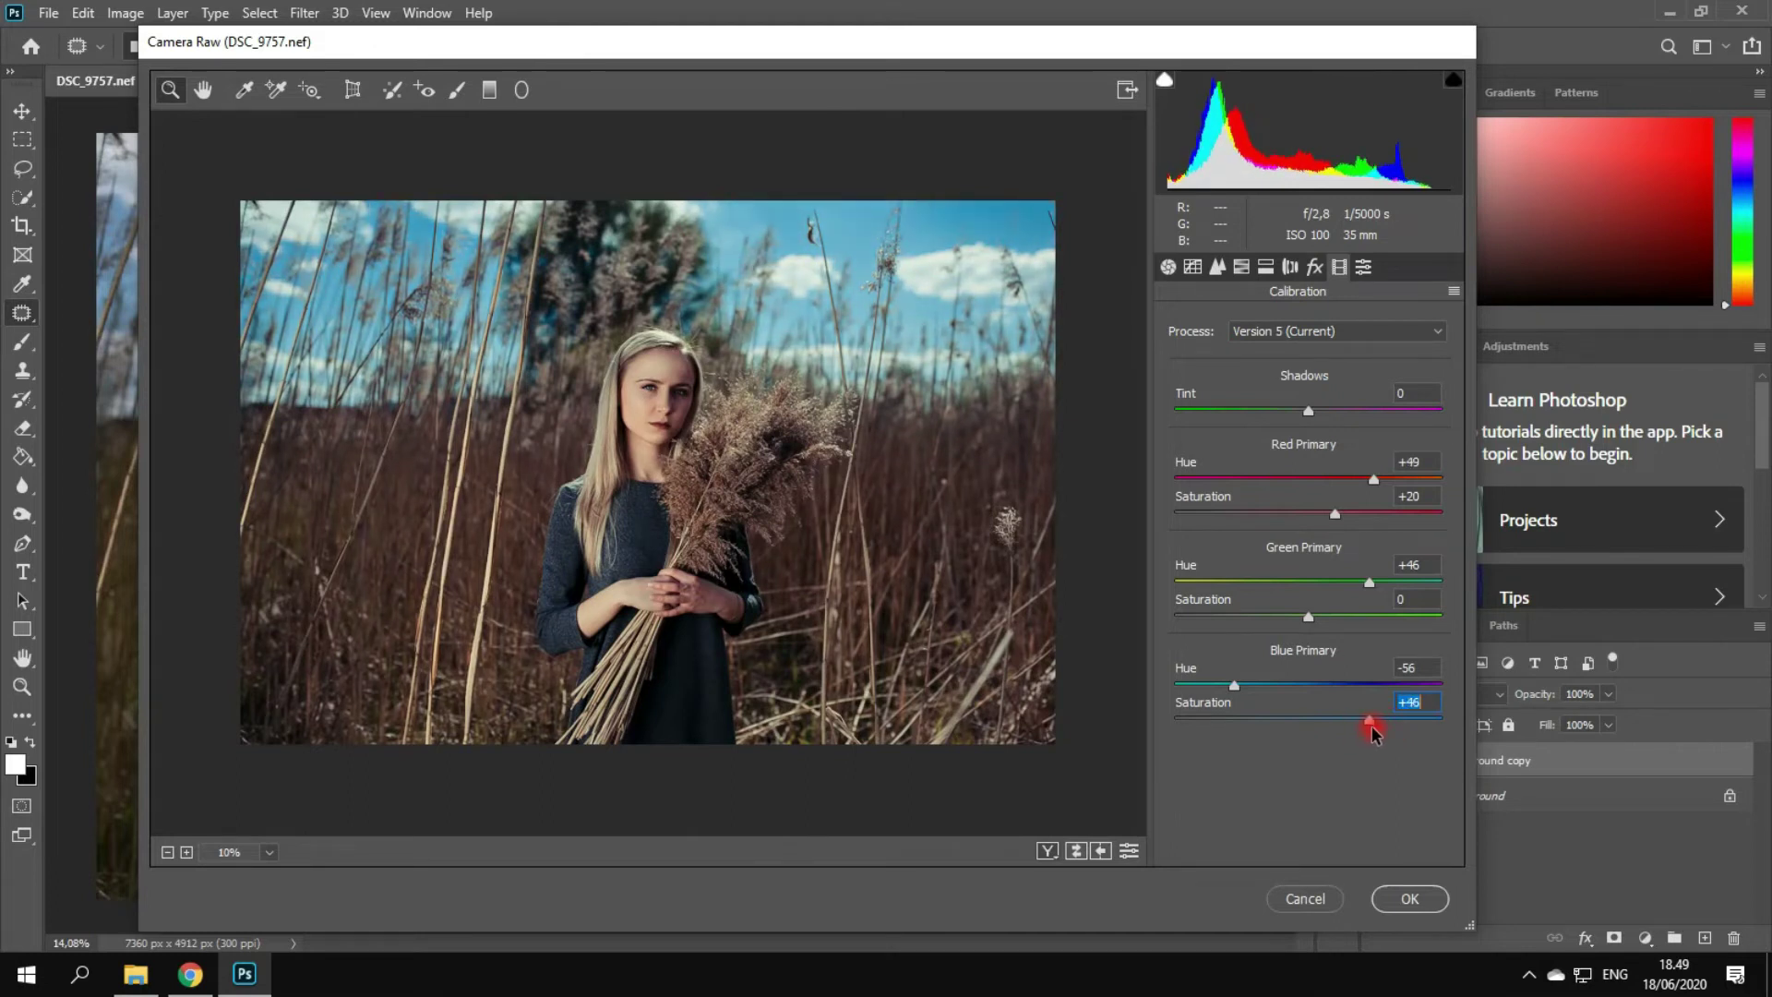
mouse_move(1235, 685)
mouse_down()
mouse_move(1202, 688)
mouse_move(1220, 700)
mouse_up()
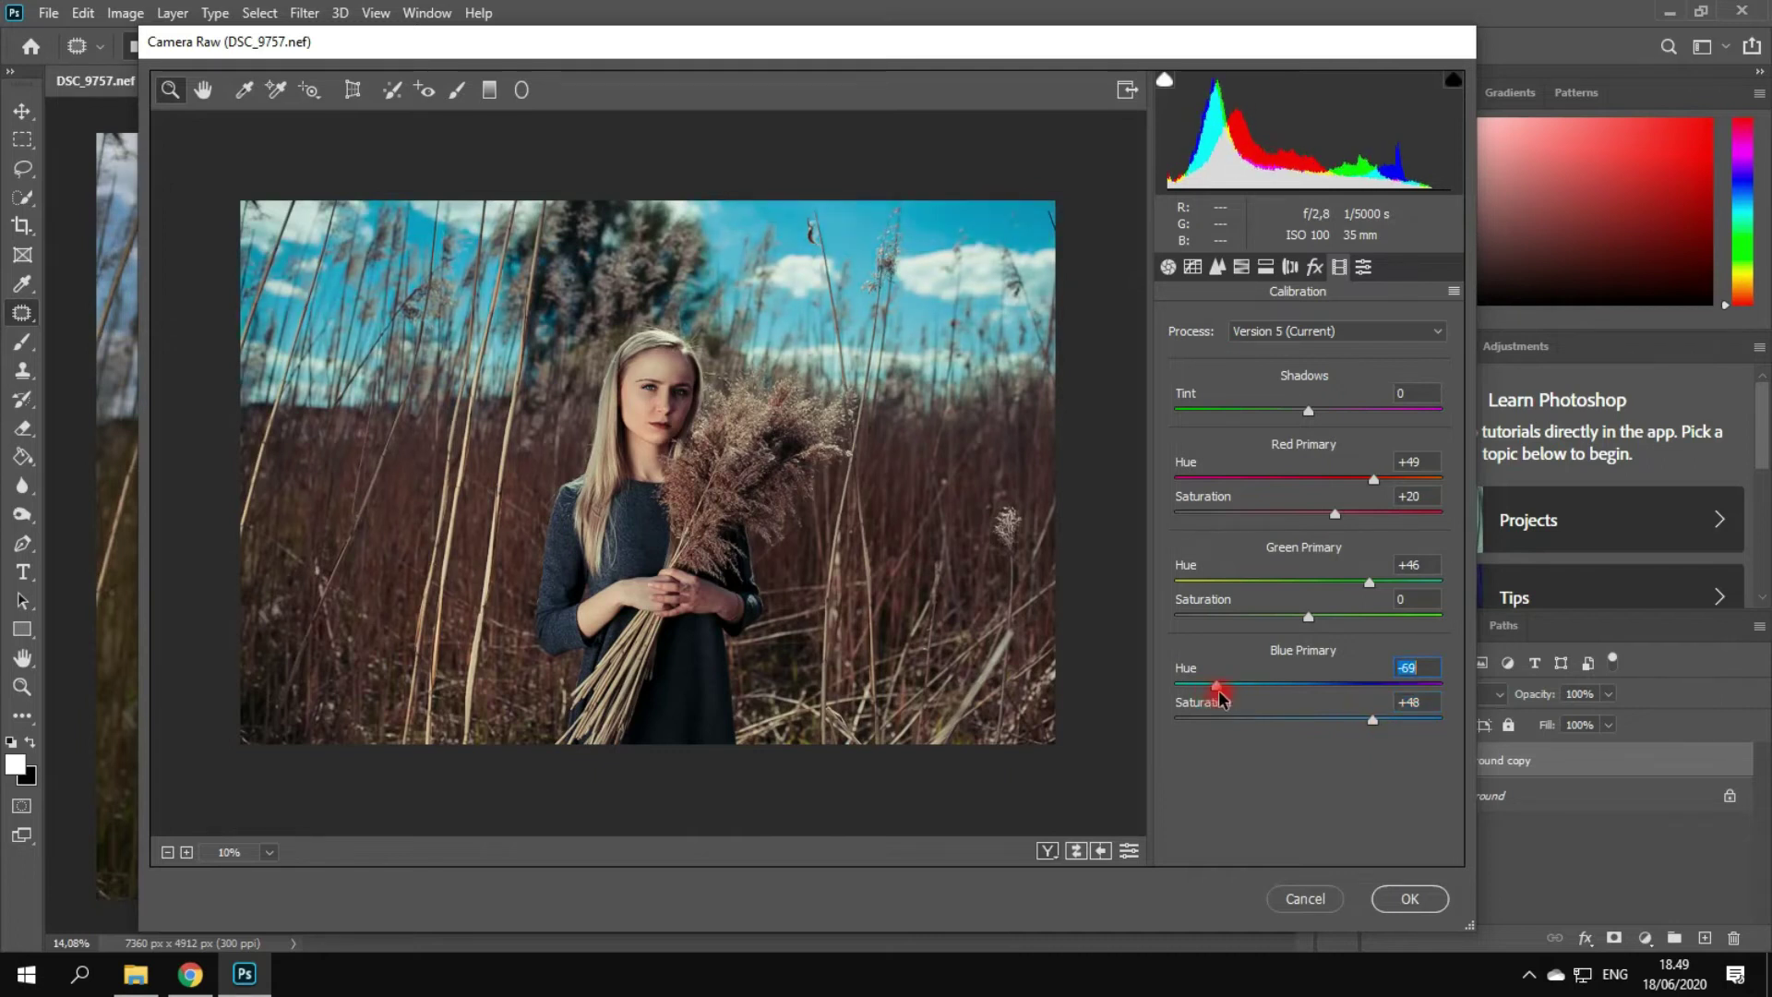
mouse_move(1369, 582)
mouse_down()
mouse_move(1338, 584)
mouse_move(1432, 586)
mouse_move(1357, 590)
mouse_move(1393, 588)
mouse_up()
- Paint an Adjustment Brush mask over the sky and the reeds around the woman, checking it with the mask overlay
click(1168, 266)
key(k)
click(1279, 844)
mouse_move(831, 221)
mouse_down()
mouse_move(1009, 653)
mouse_move(949, 704)
mouse_move(775, 723)
mouse_move(775, 680)
mouse_move(891, 415)
mouse_move(739, 363)
mouse_move(669, 309)
mouse_move(586, 351)
mouse_move(534, 488)
mouse_move(511, 645)
mouse_move(568, 670)
mouse_move(536, 729)
mouse_move(519, 718)
mouse_move(574, 294)
mouse_move(720, 232)
mouse_move(345, 238)
mouse_move(306, 254)
mouse_move(384, 732)
mouse_move(480, 725)
mouse_up()
click(1280, 843)
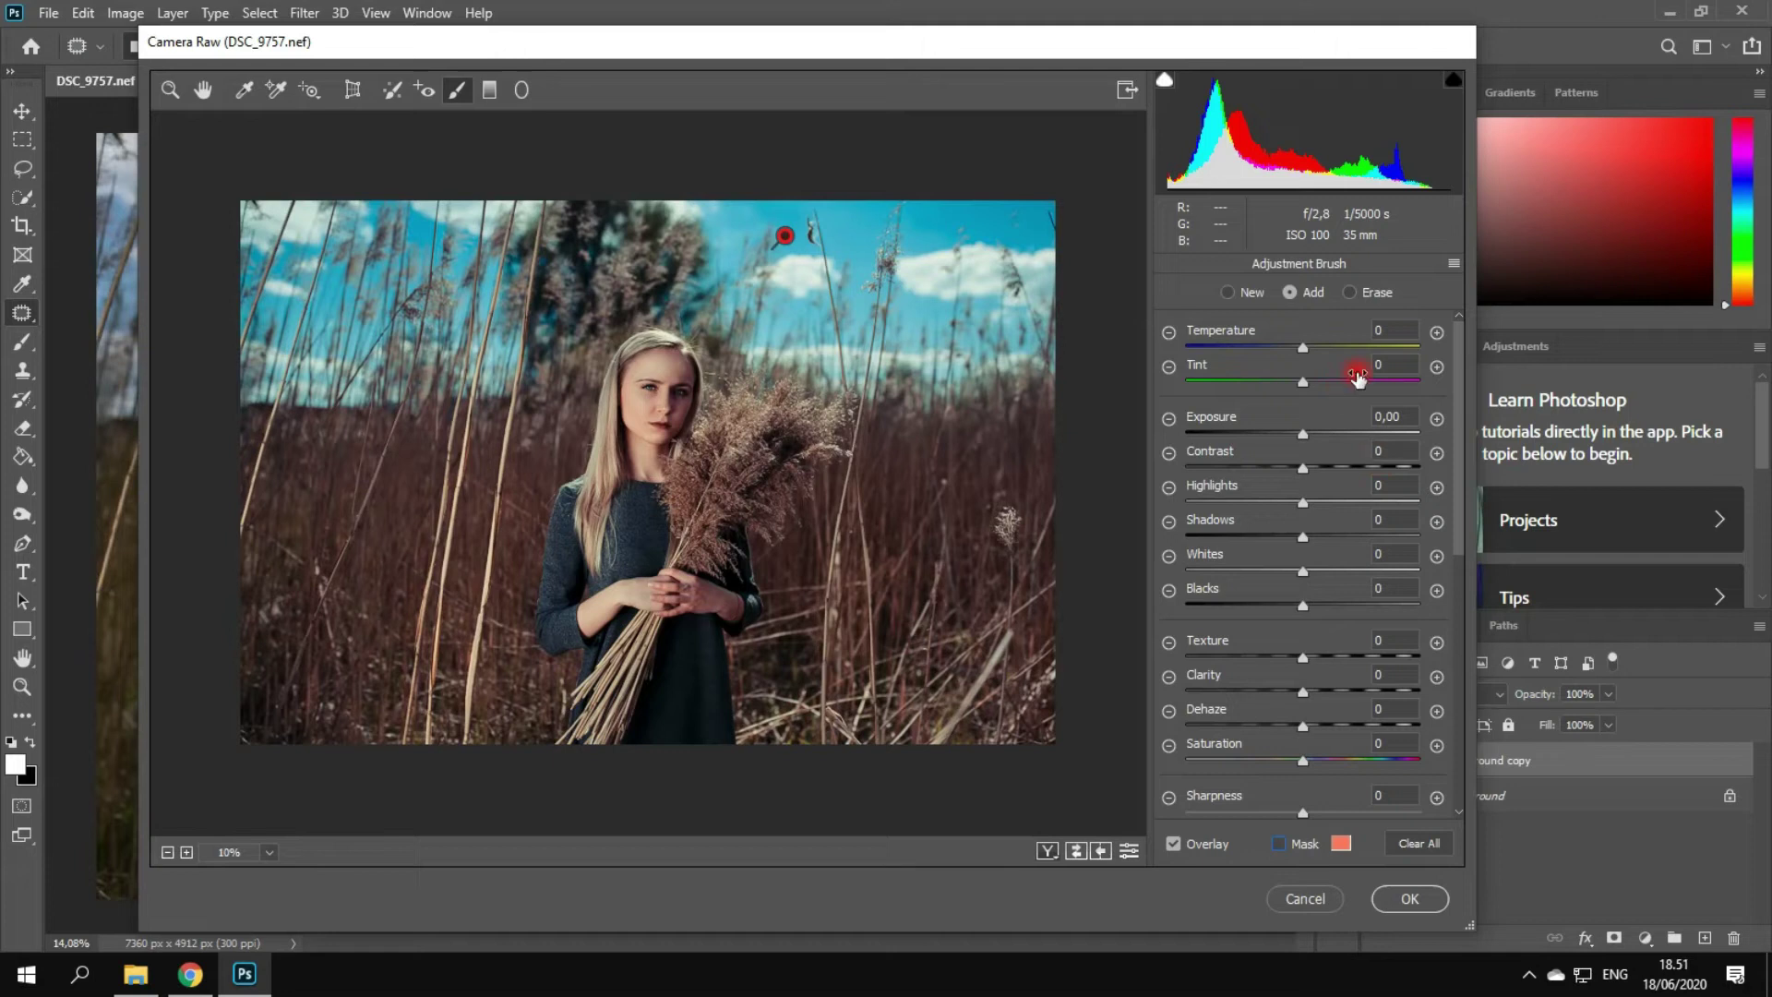
- Set the brushed area to exposure -0.25, contrast -17, highlights -24, shadows +10, whites -20, dehaze +5 and saturation -10
drag(1302, 438, 1277, 507)
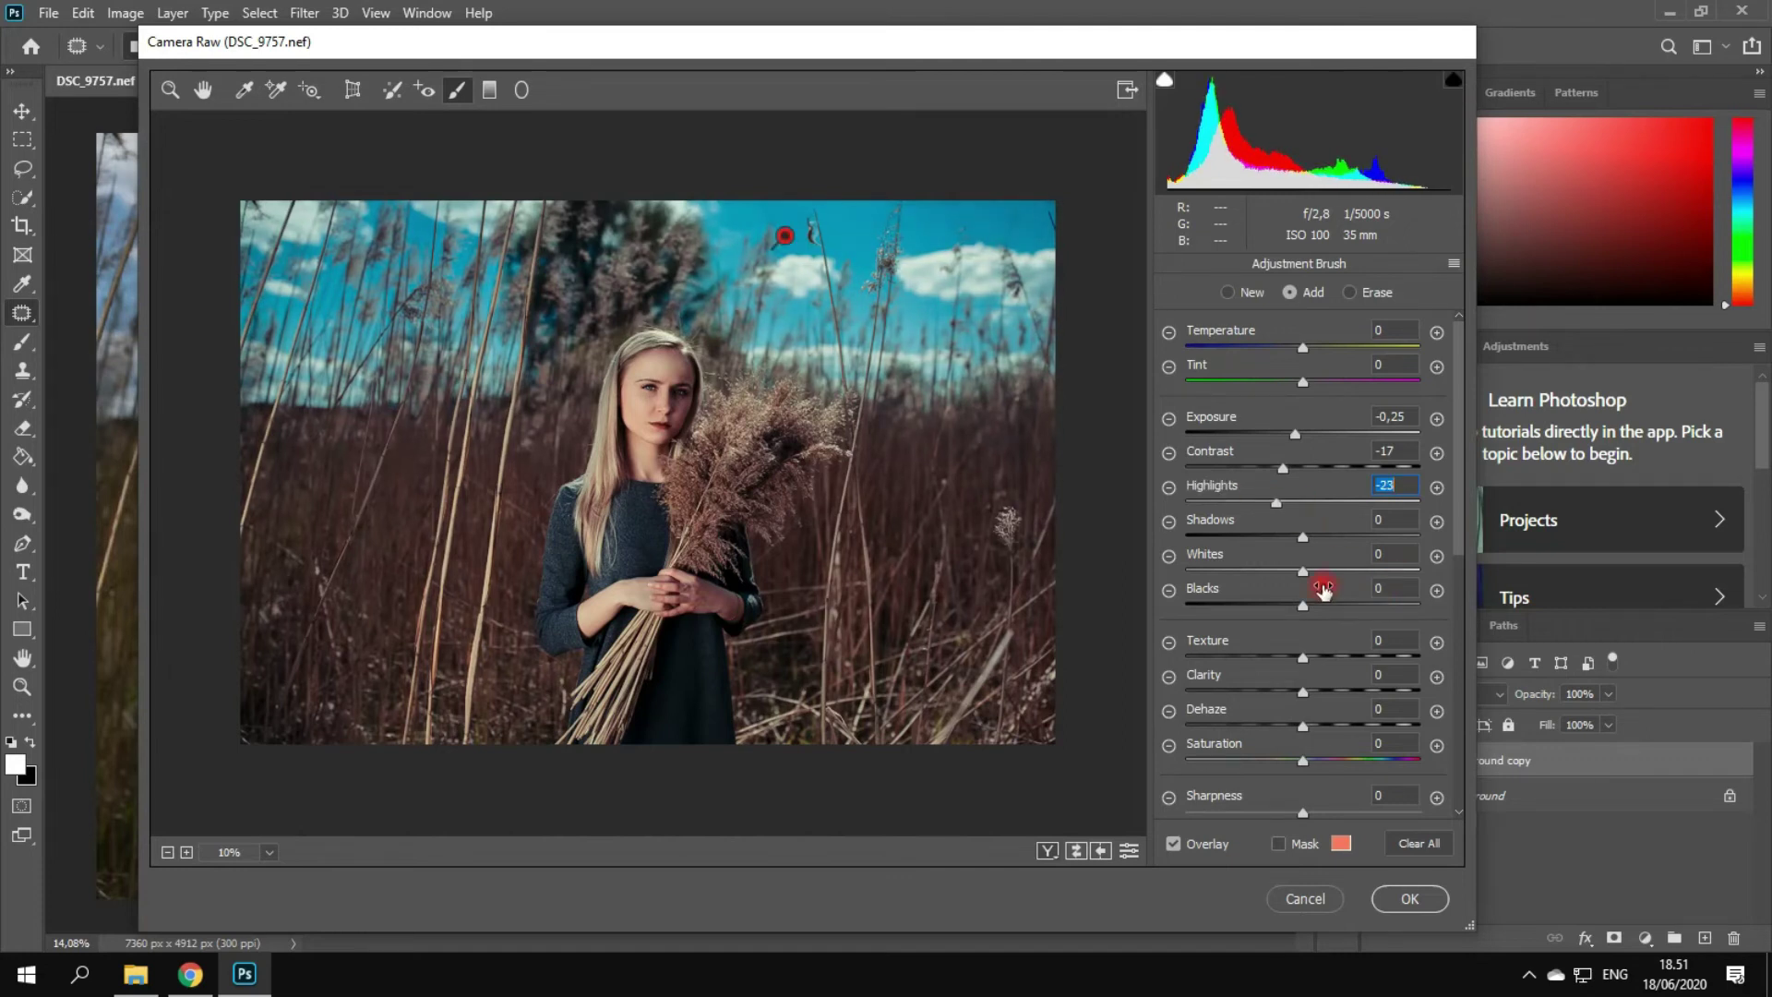
click(1307, 538)
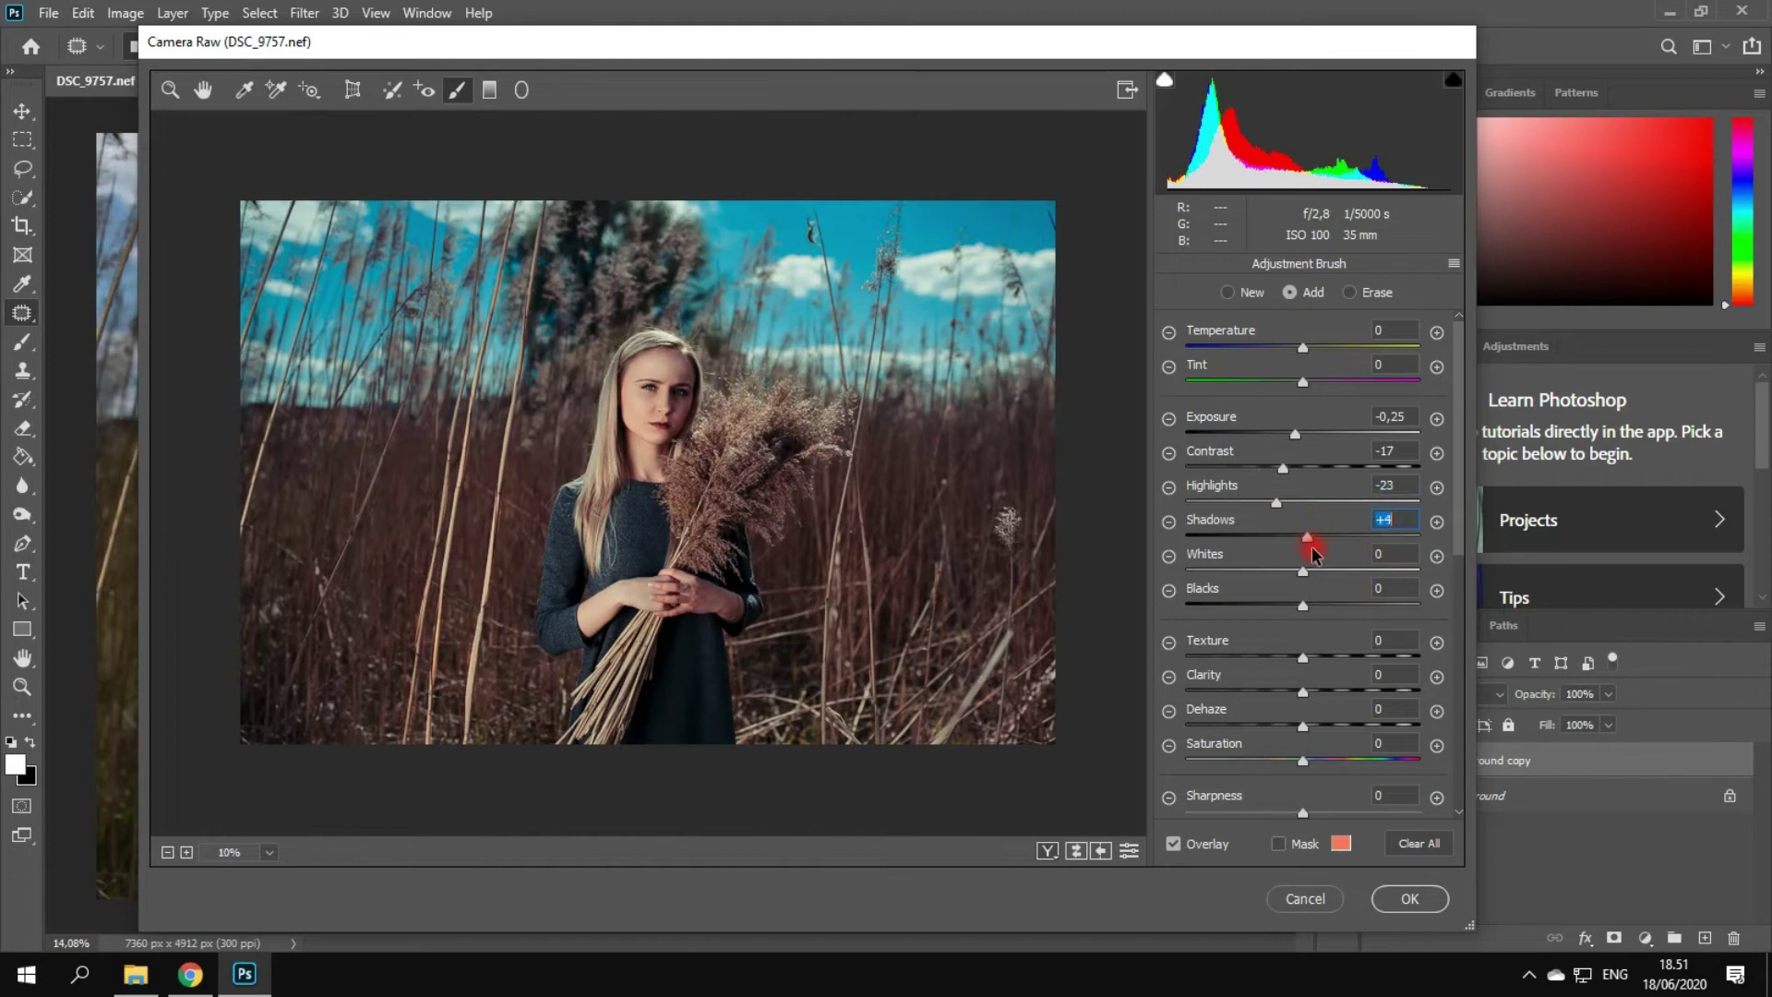
mouse_move(1302, 572)
mouse_down()
mouse_move(1273, 572)
mouse_move(1290, 577)
mouse_up()
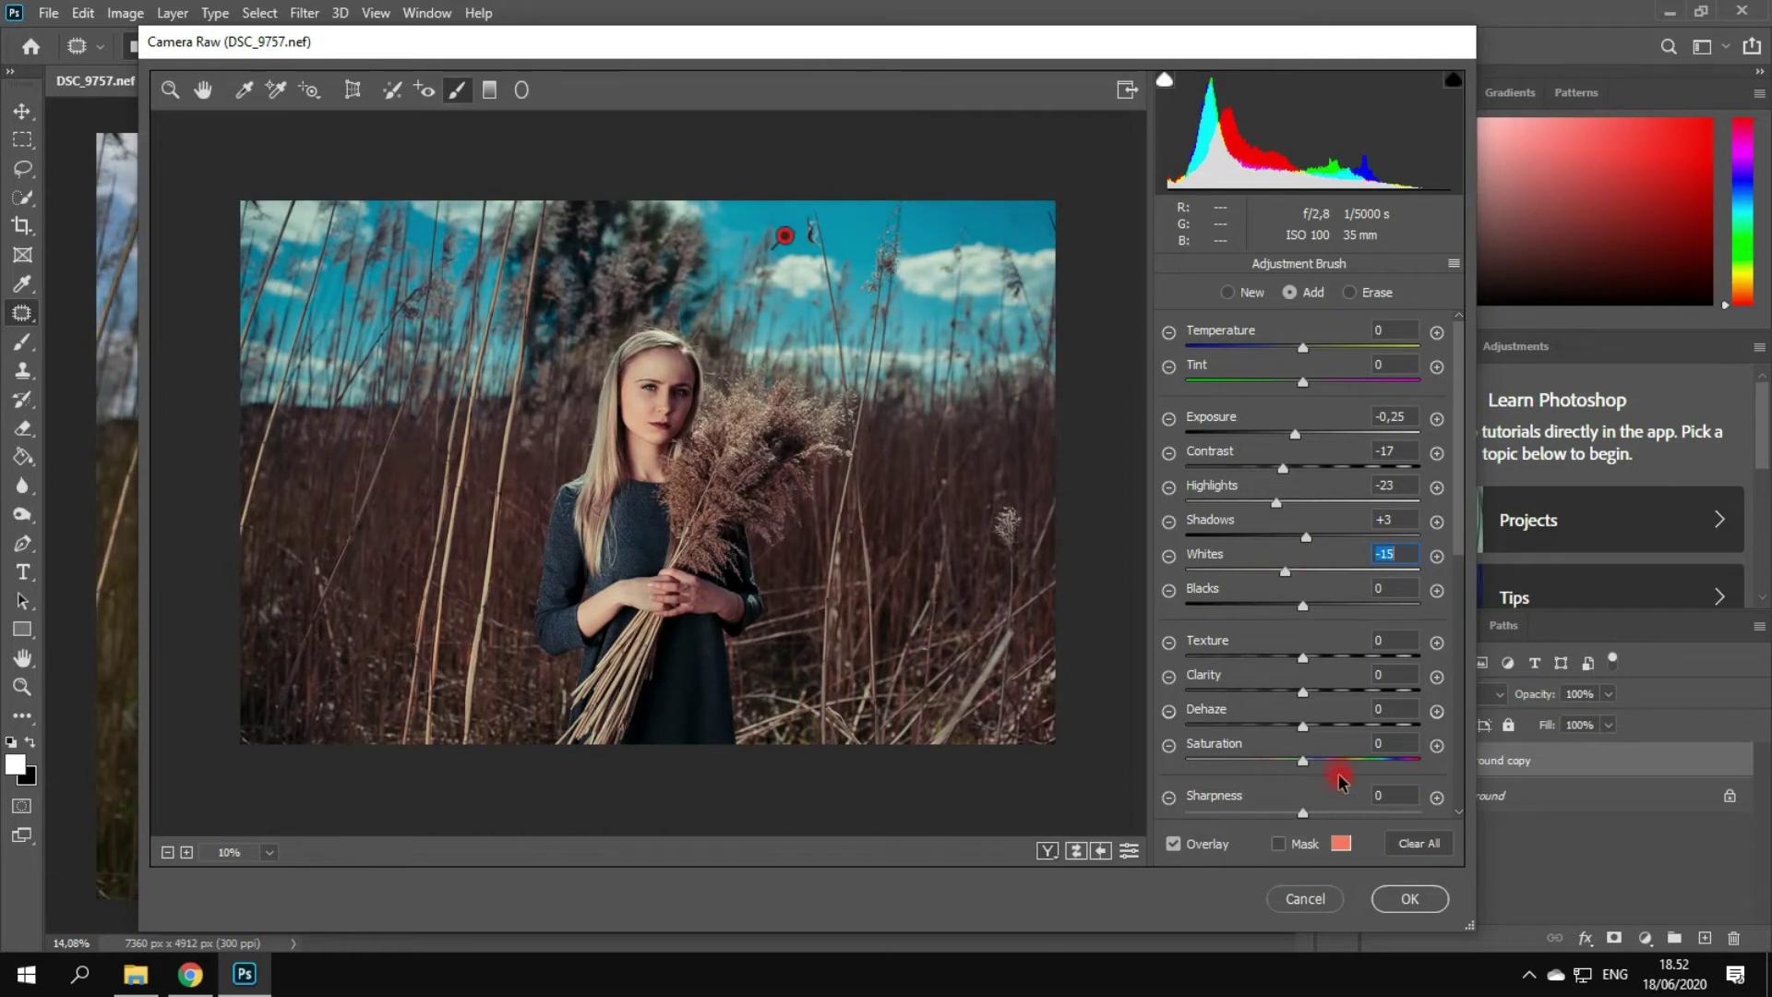
drag(1302, 726, 1289, 729)
drag(1278, 510, 1281, 575)
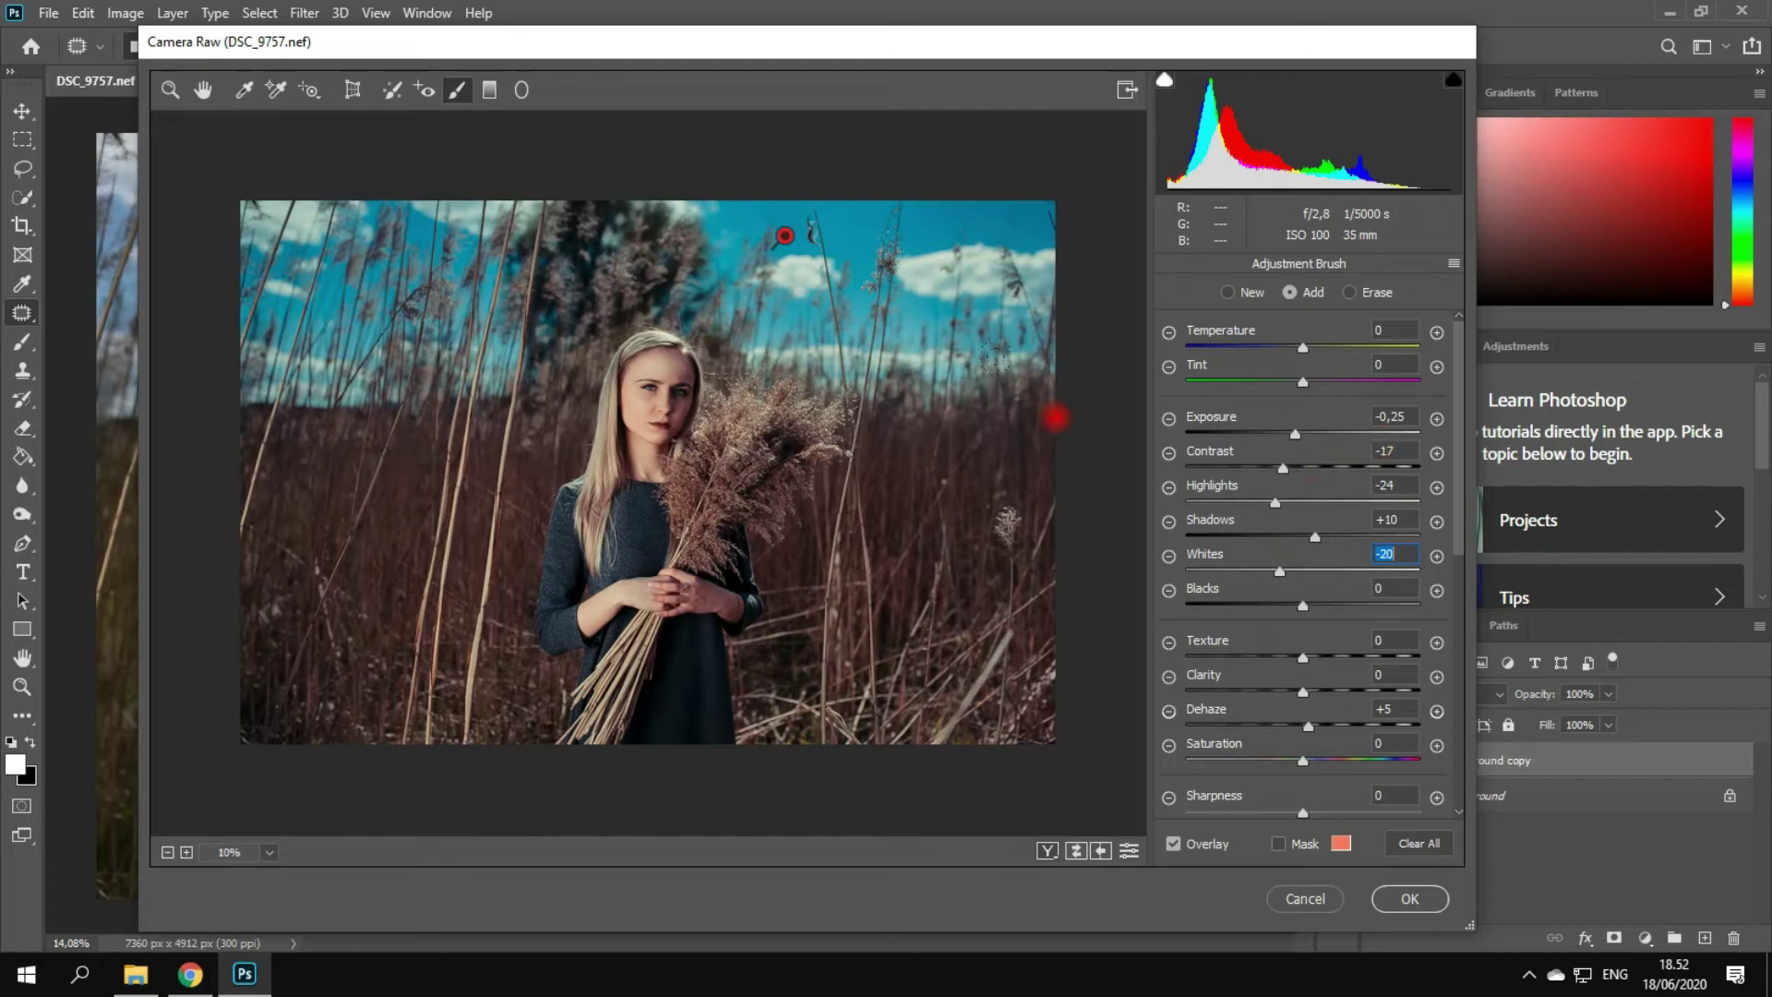
scroll(1404, 724, down, 3)
mouse_move(1303, 598)
mouse_down()
mouse_move(1327, 601)
mouse_move(1299, 607)
mouse_up()
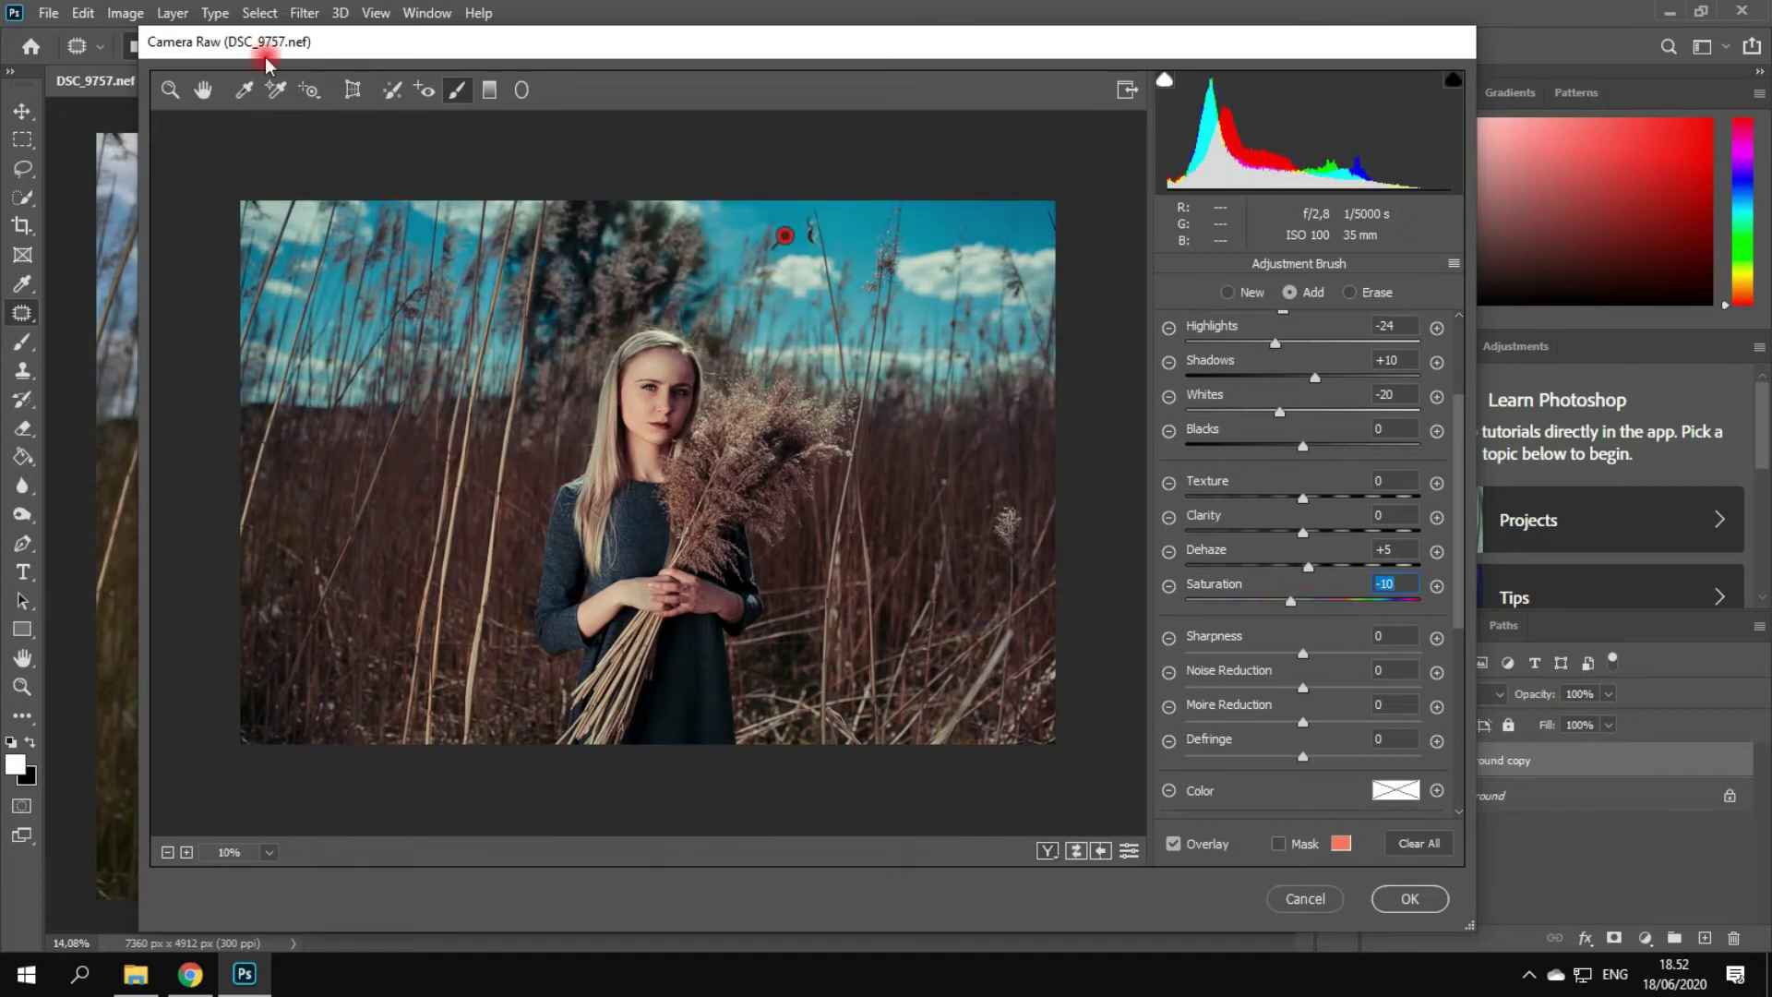
- Set the HSL saturation of Reds to +13 and the hue of Oranges to +15, and apply the Camera Raw Filter
click(203, 90)
scroll(803, 388, down, 1)
scroll(801, 388, up, 2)
scroll(802, 387, down, 2)
click(1242, 266)
click(1272, 328)
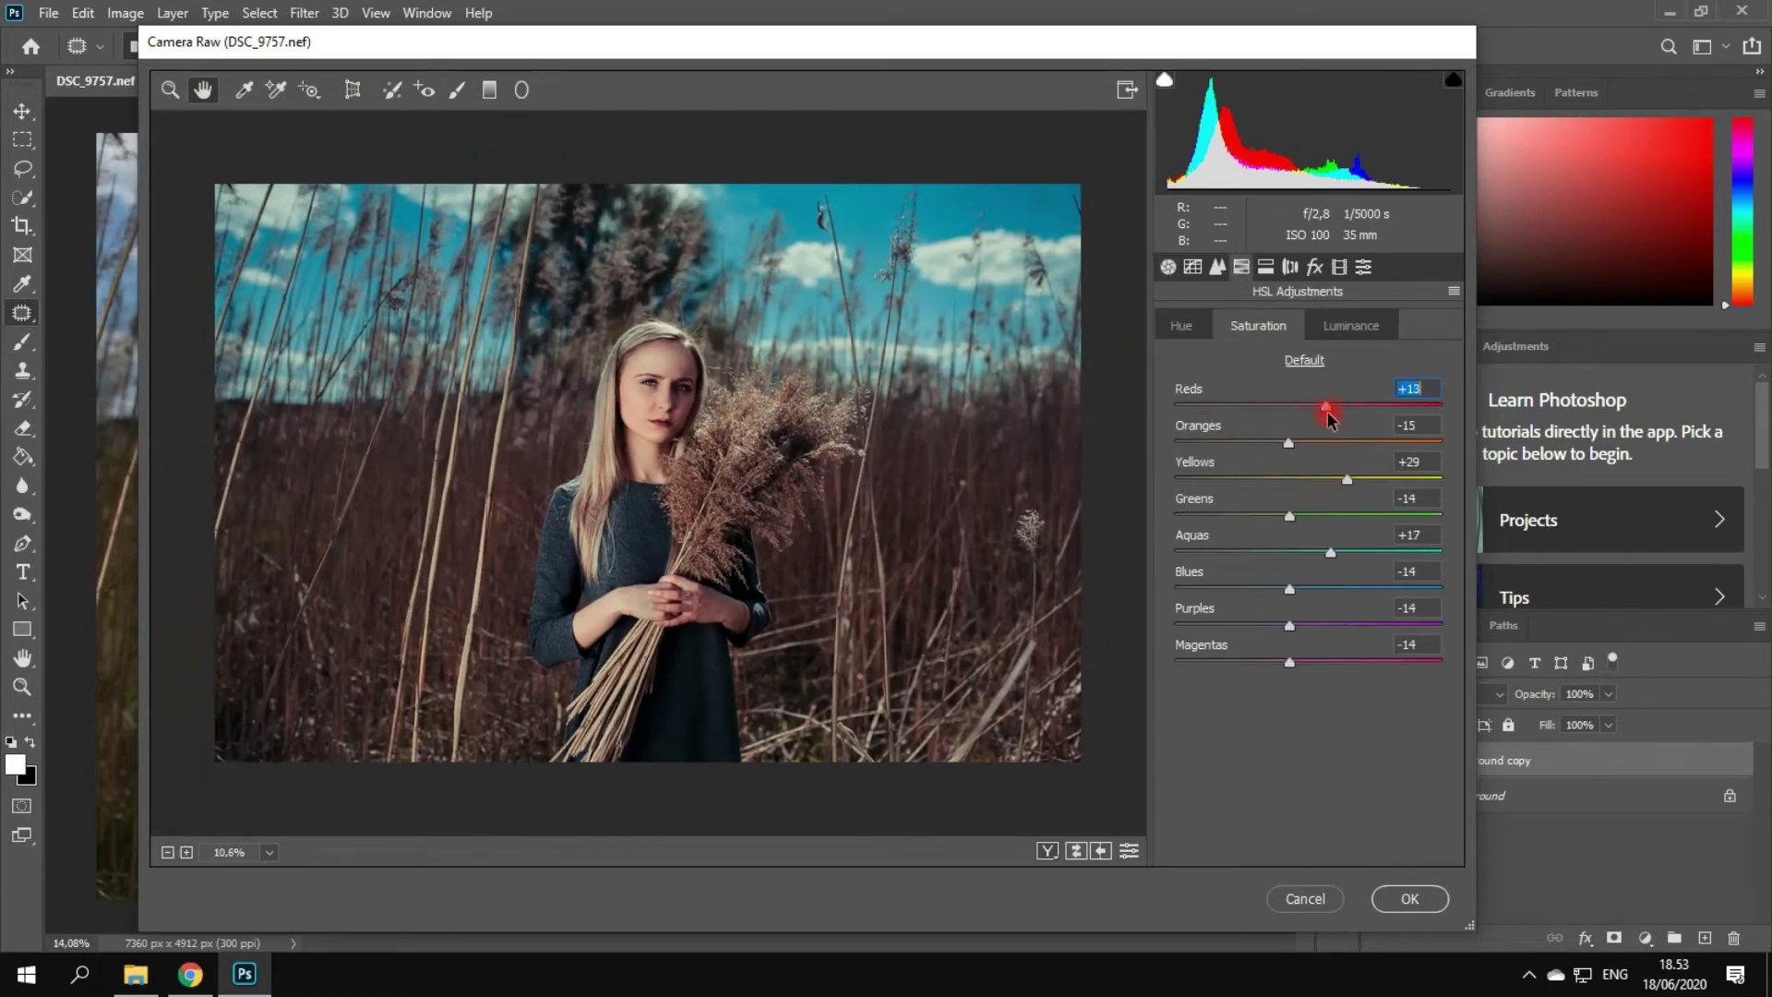
click(1185, 328)
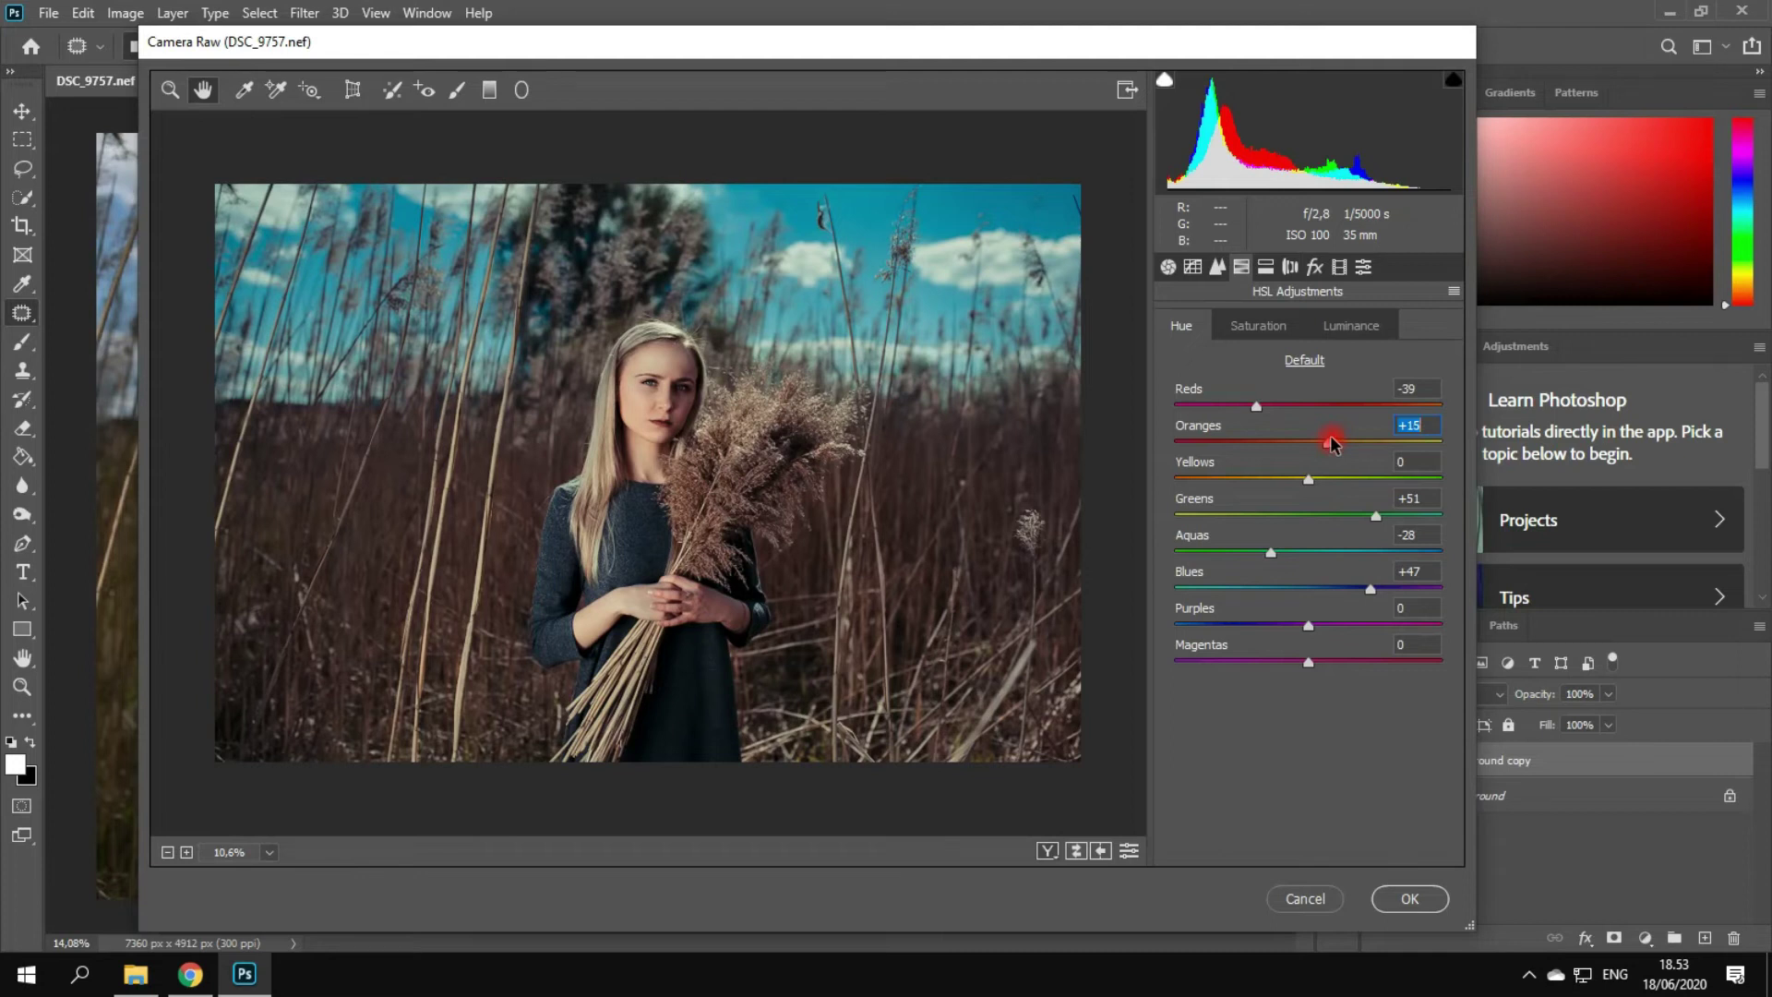
click(1409, 898)
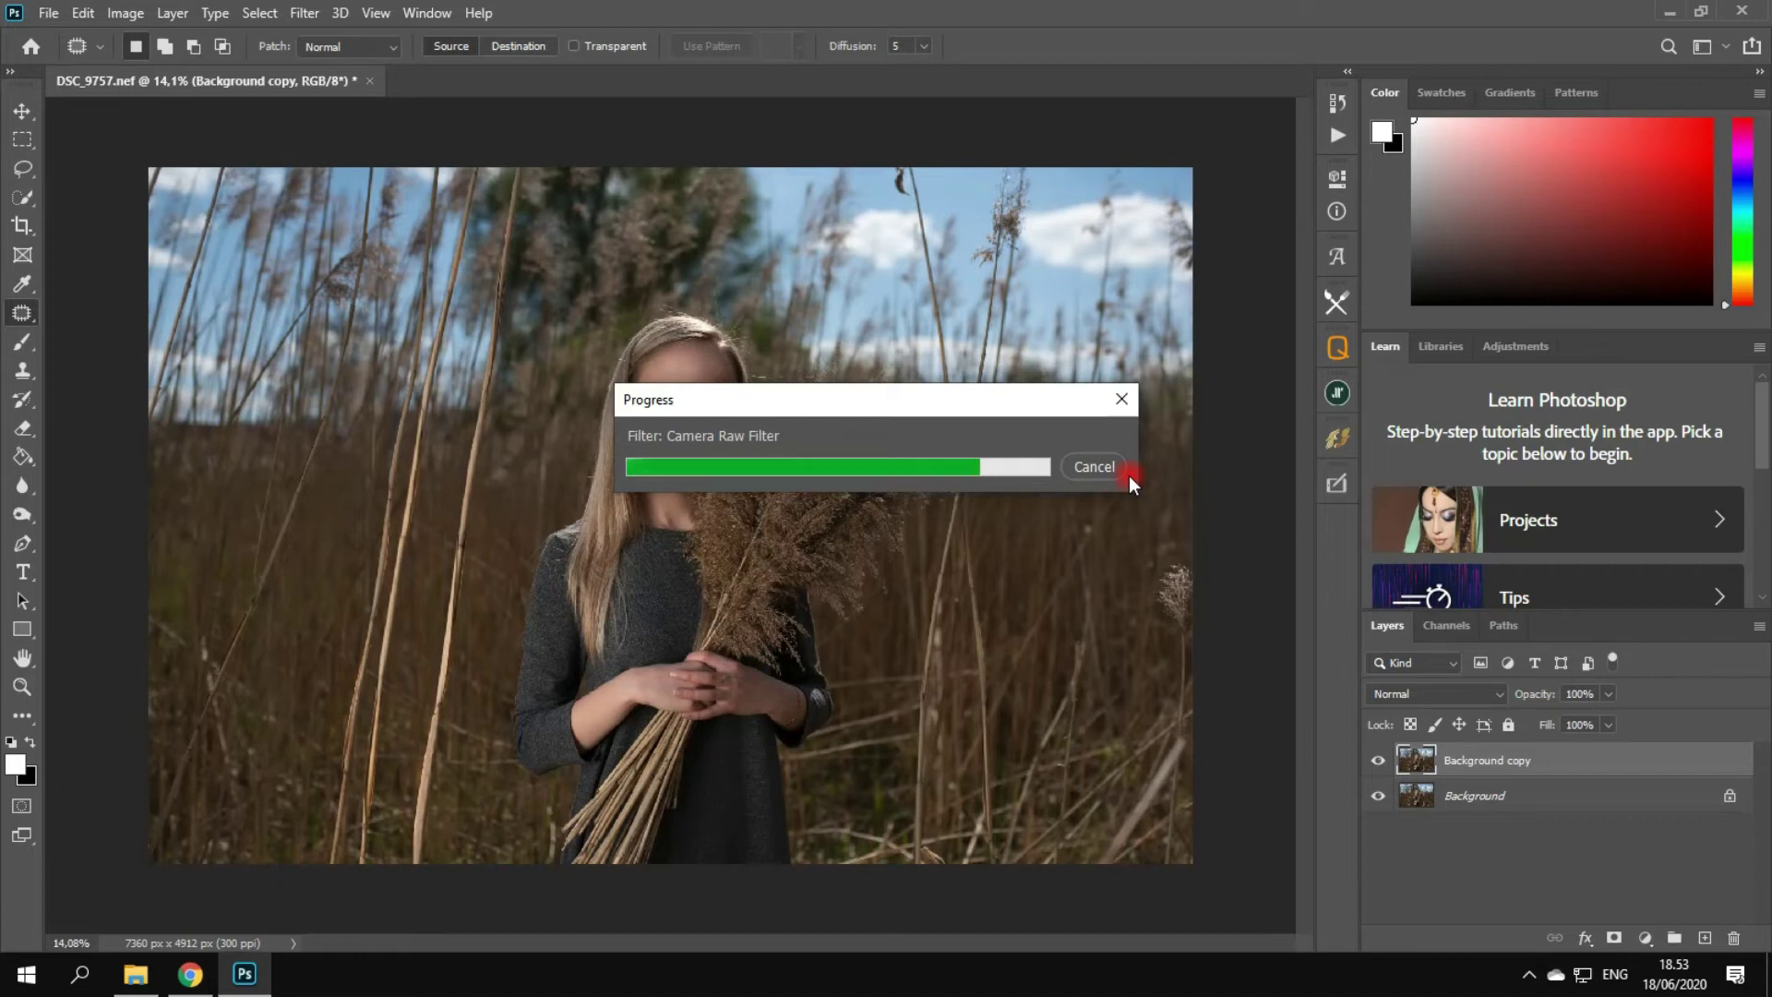
- Inspect the woman's face up close and compare the graded Background copy layer with the original photo
scroll(1128, 474, down, 2)
scroll(693, 395, up, 12)
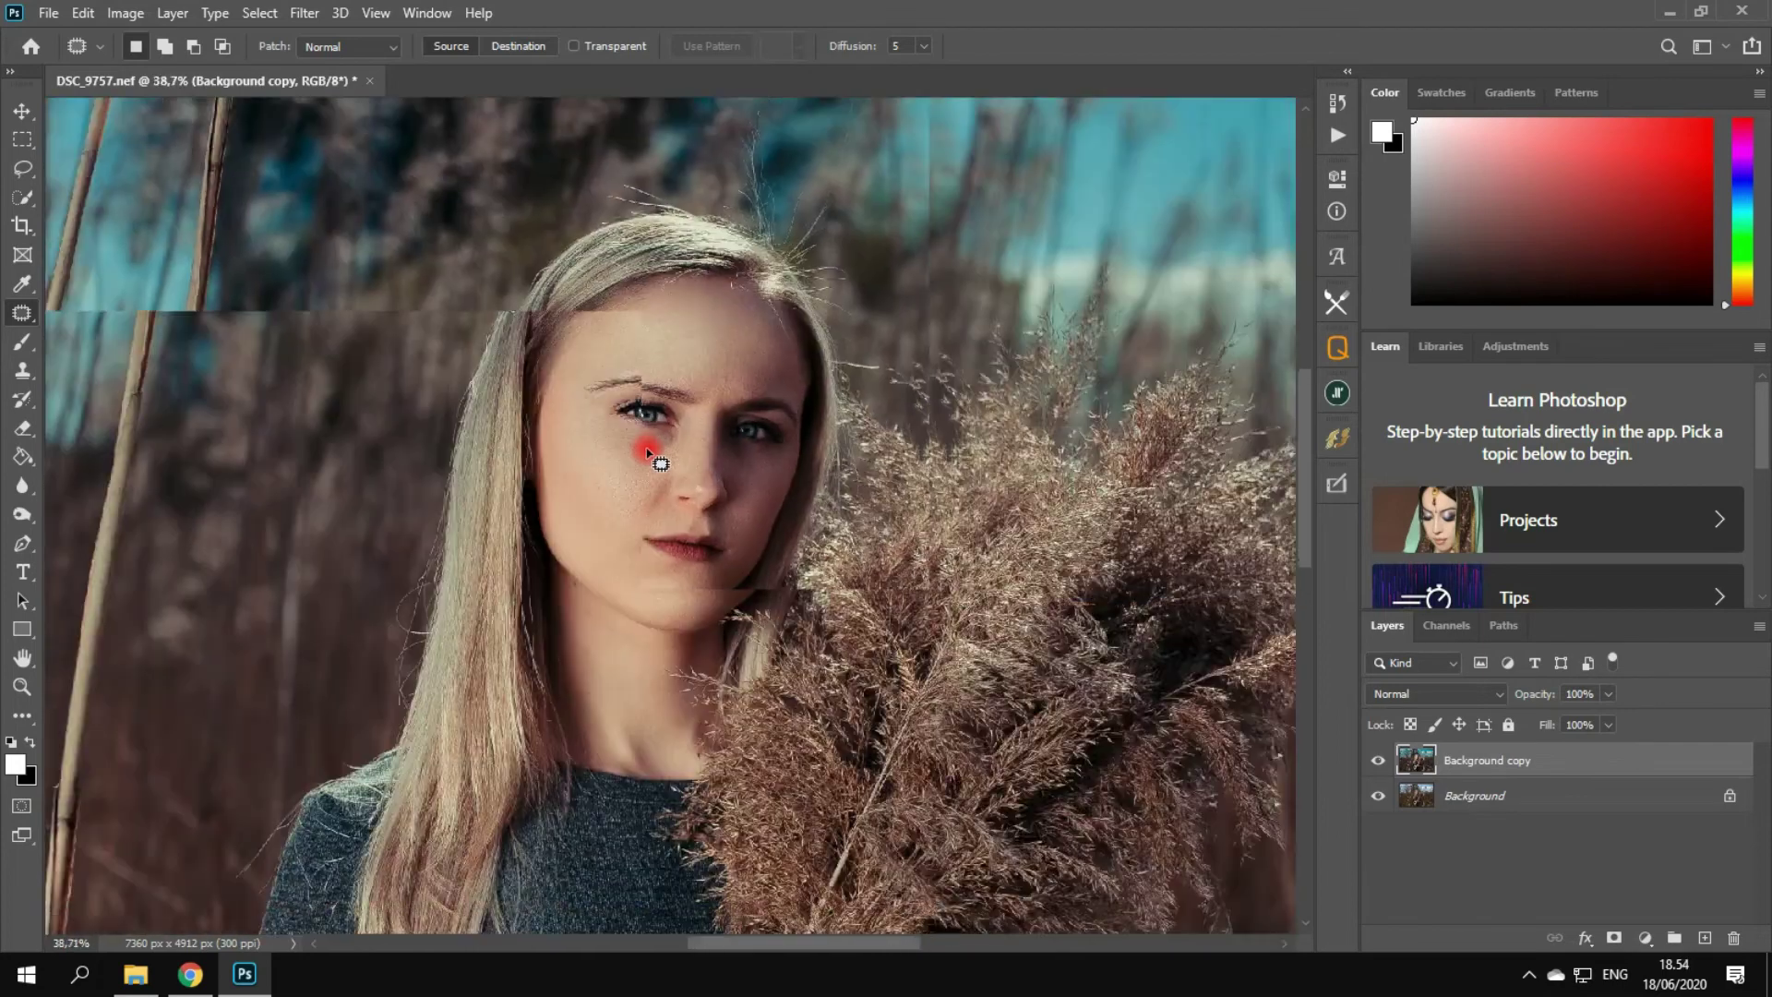
scroll(650, 451, down, 15)
scroll(872, 475, up, 3)
scroll(833, 478, down, 1)
scroll(1007, 494, up, 1)
click(1378, 759)
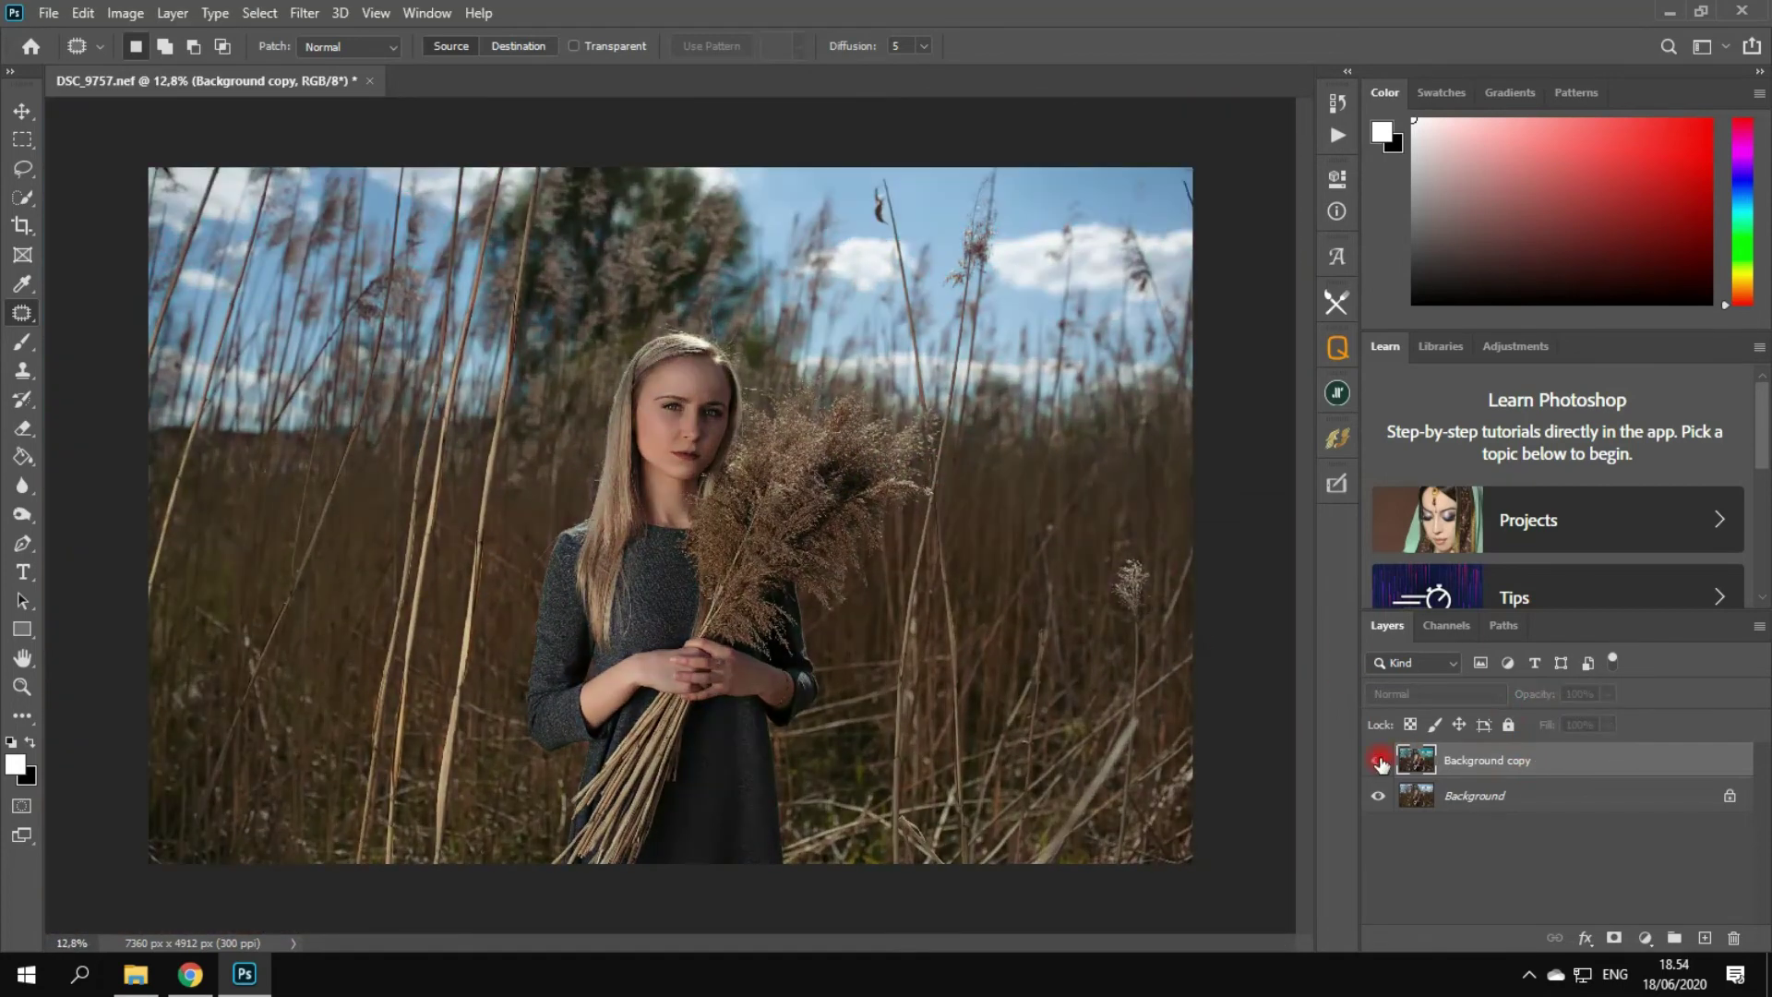
click(1378, 760)
- Open the Background copy layer in the Exposure X5 plug-in and browse to the cinematic presets such as Bleach Bypass and Technicolor
click(305, 12)
mouse_move(454, 485)
click(683, 486)
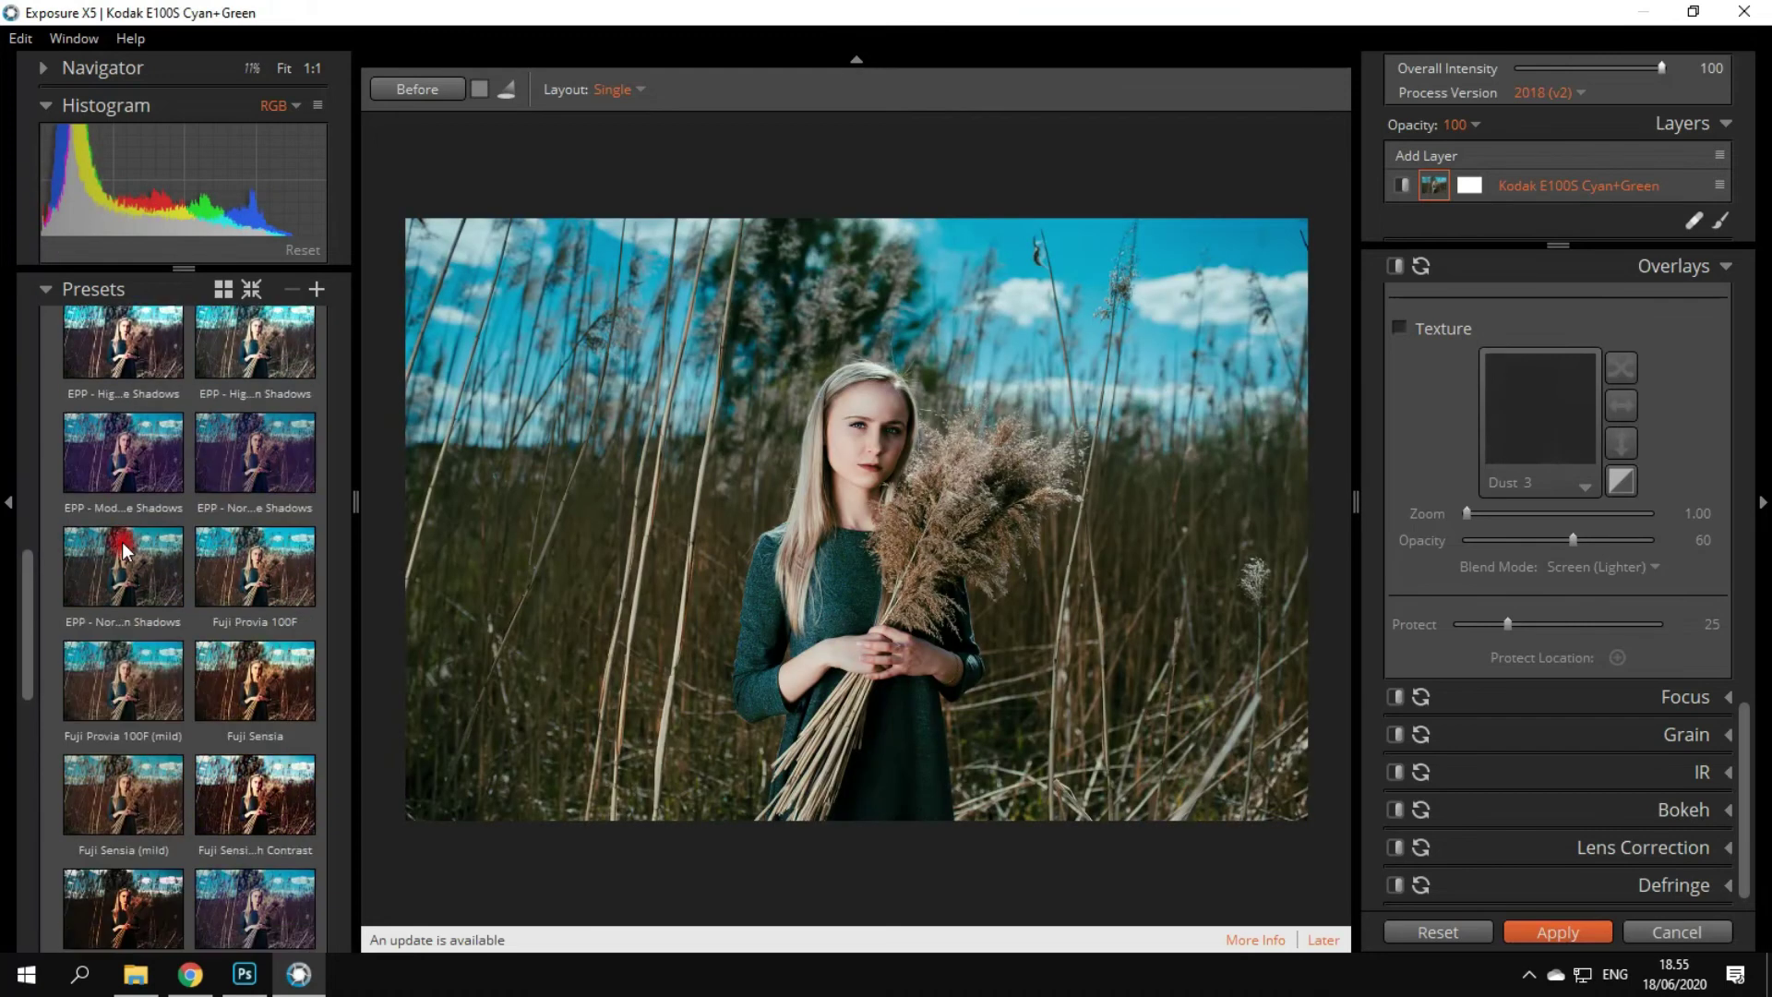
scroll(123, 551, up, 10)
scroll(122, 551, down, 1)
click(53, 681)
click(53, 365)
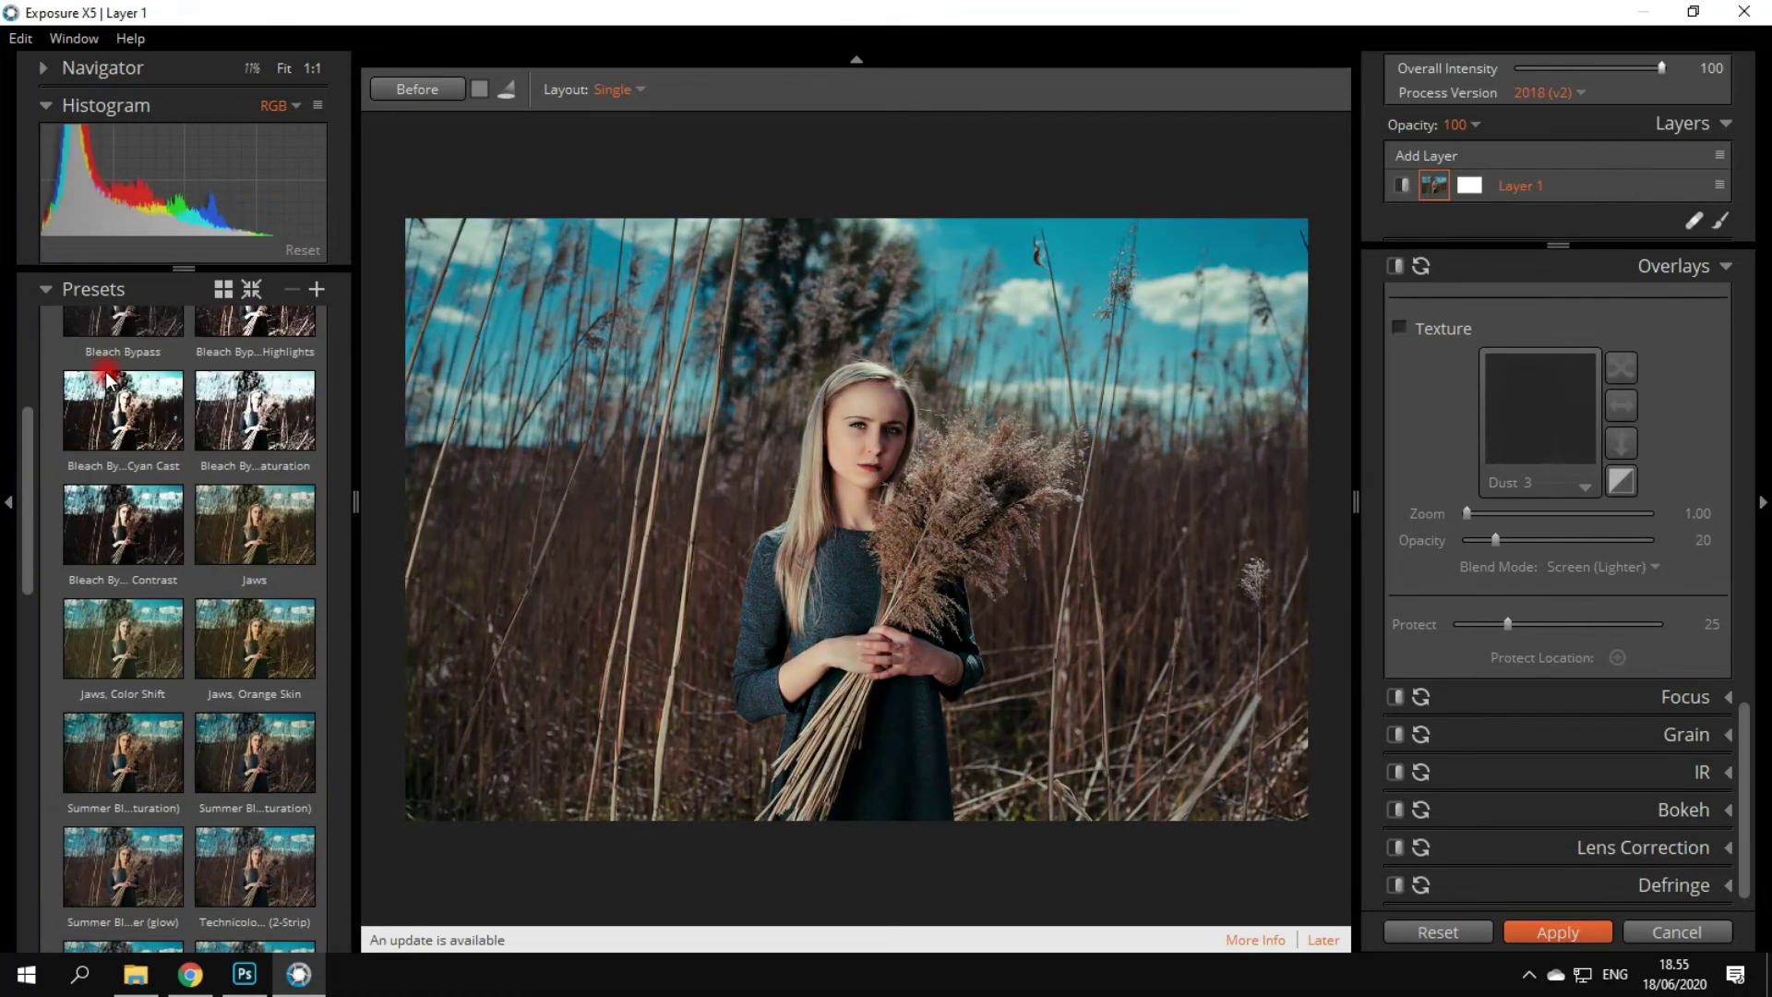
- Compare the Summer Blockbuster, Technicolor Process 2 and Technicolor Process 4 preset variants on the portrait
scroll(99, 407, down, 2)
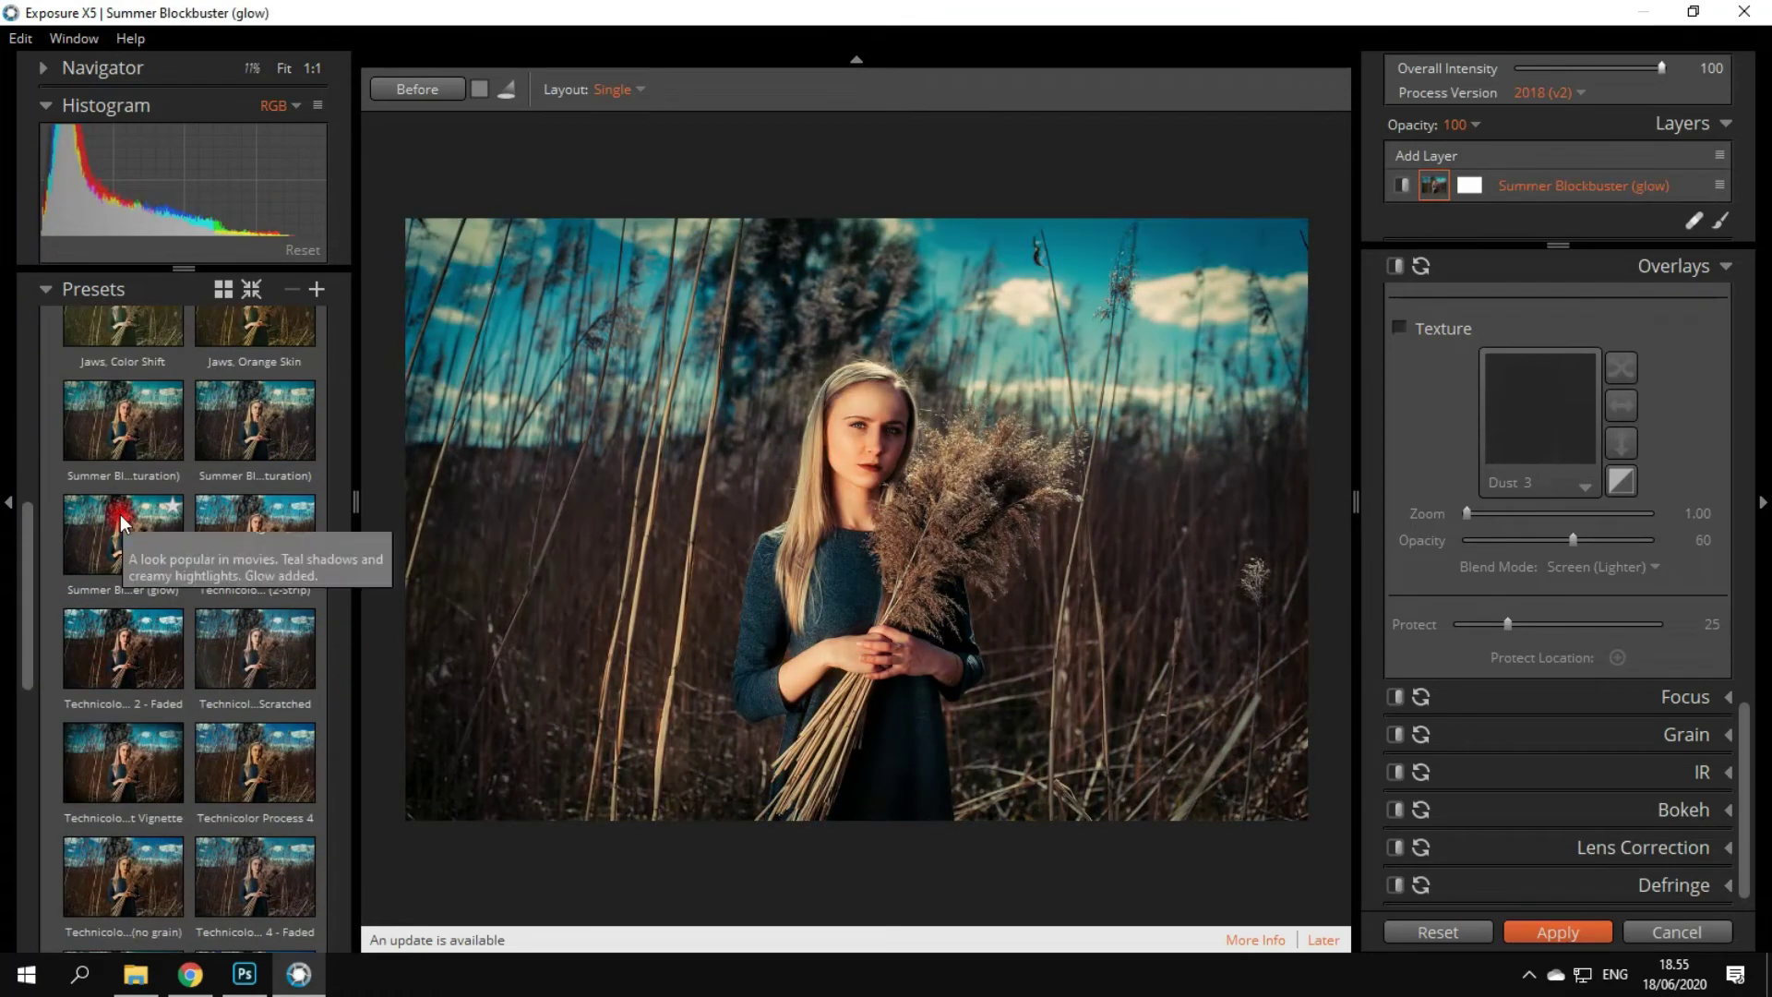
scroll(119, 516, up, 1)
click(125, 594)
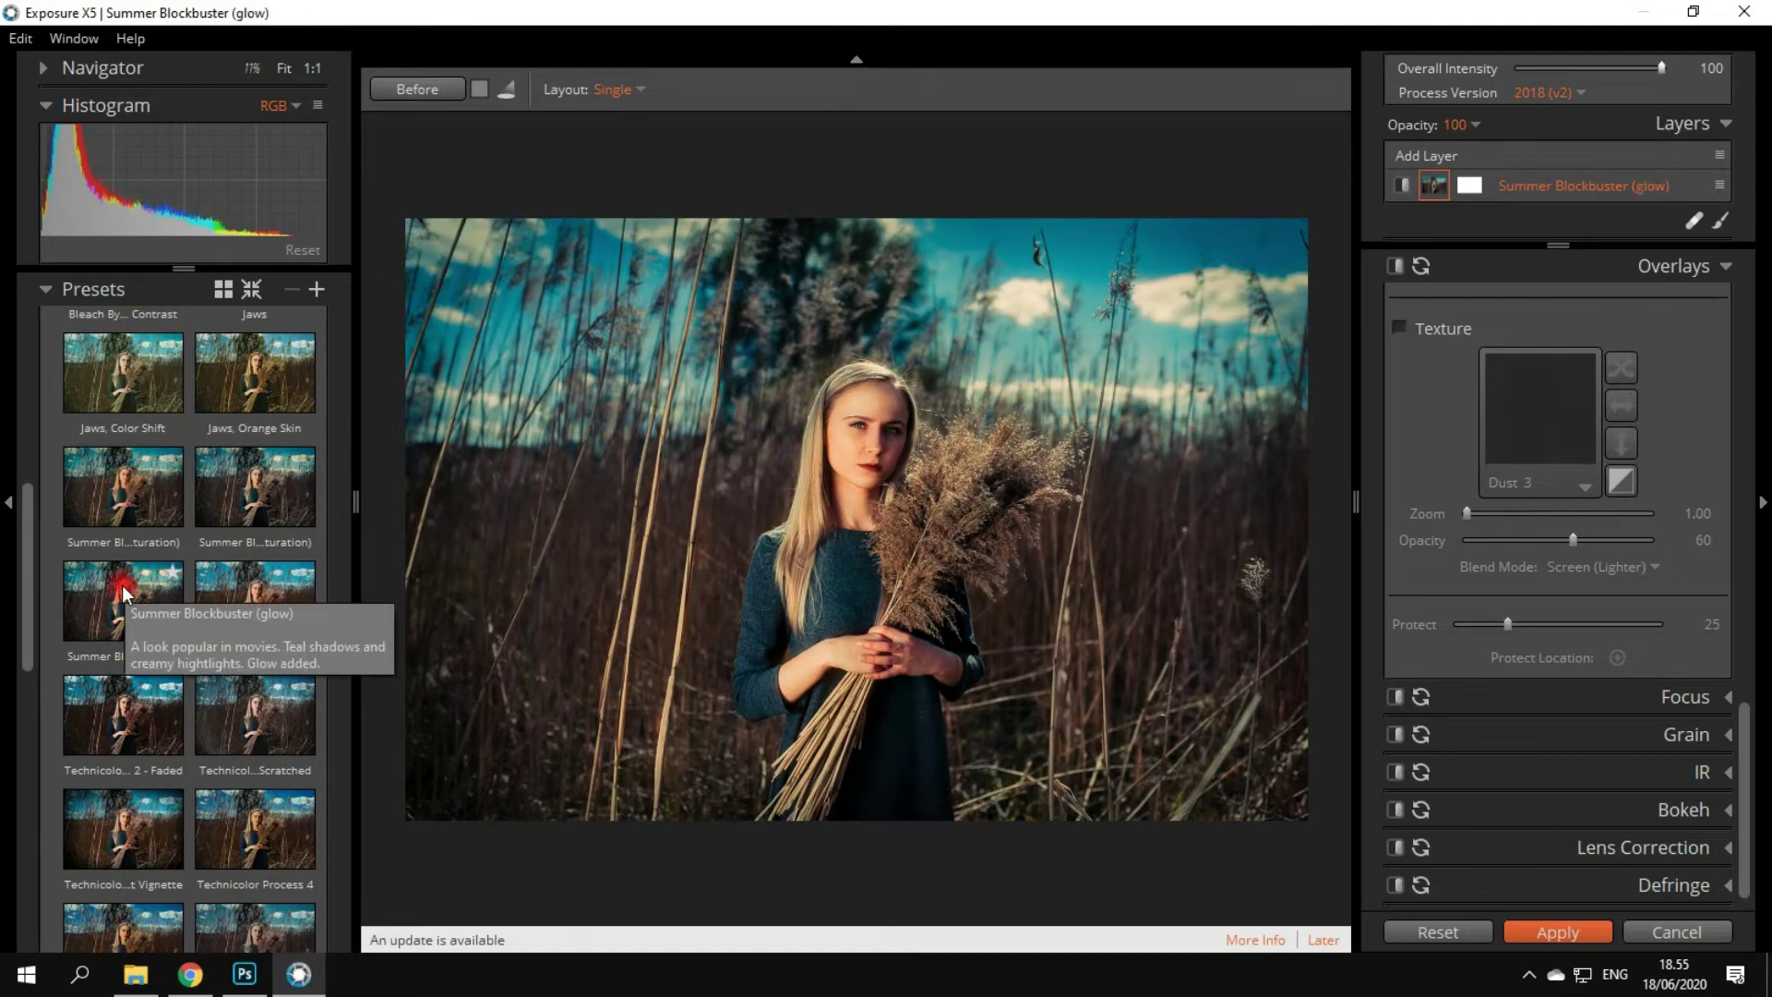
scroll(139, 646, down, 1)
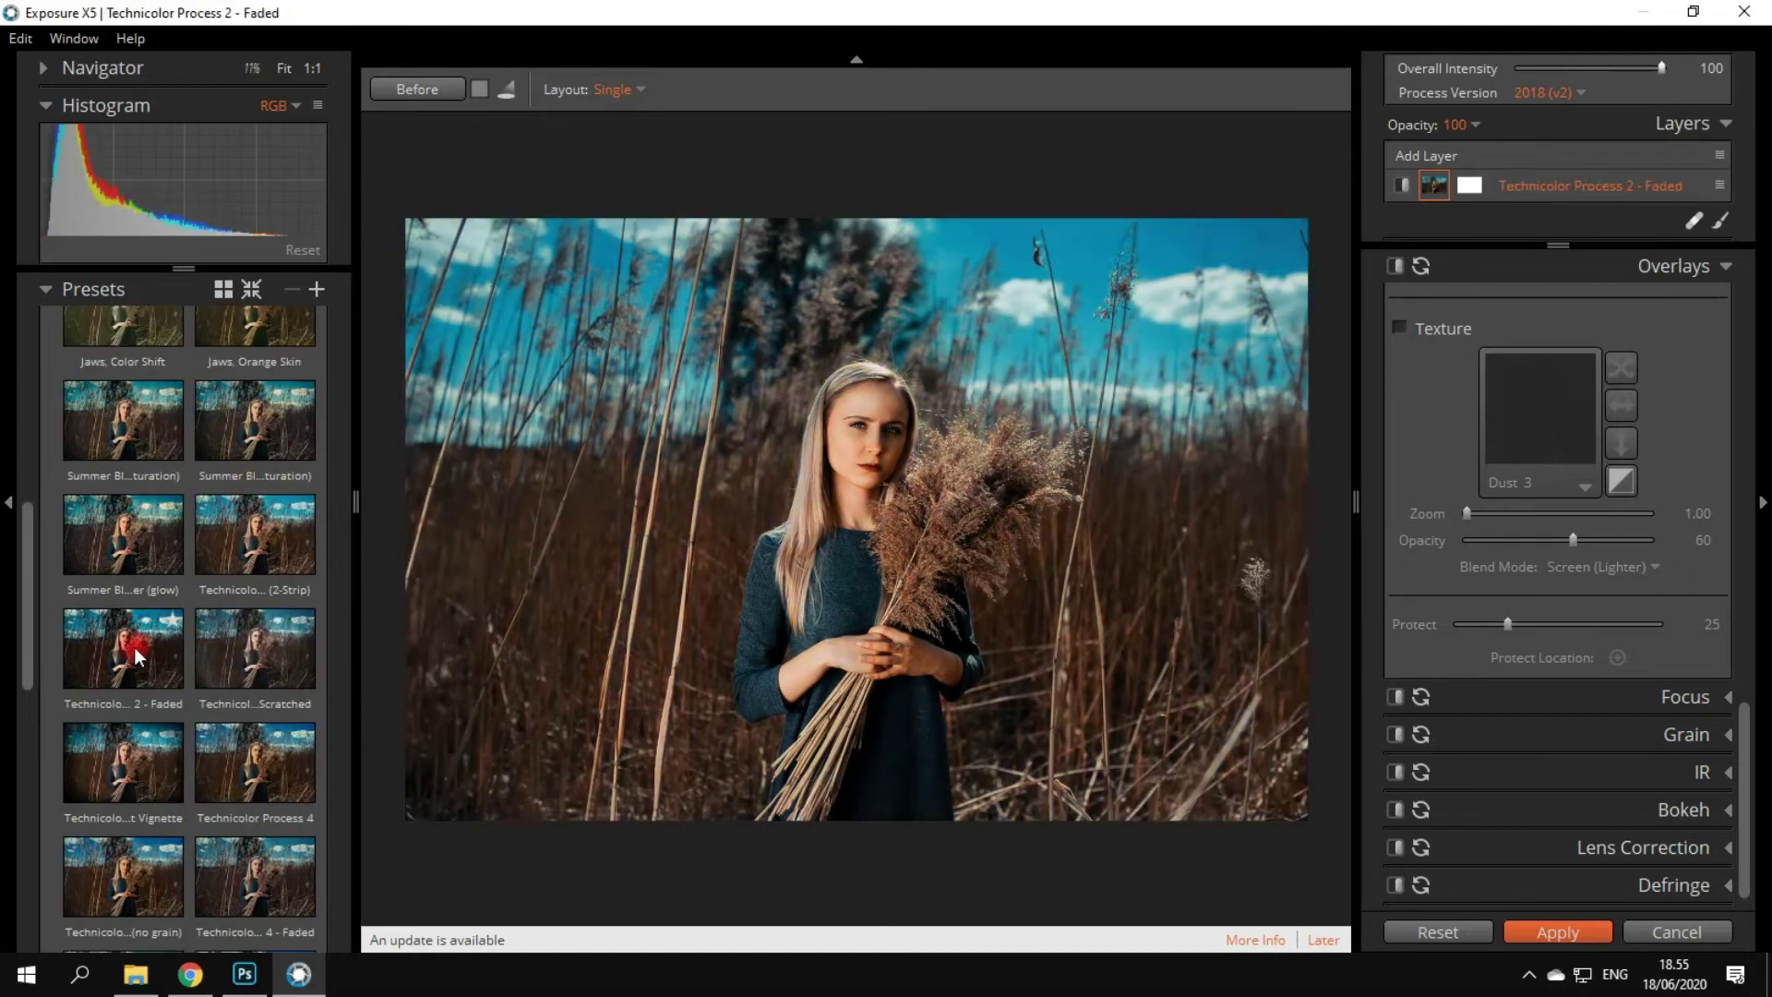
click(136, 656)
scroll(141, 552, up, 1)
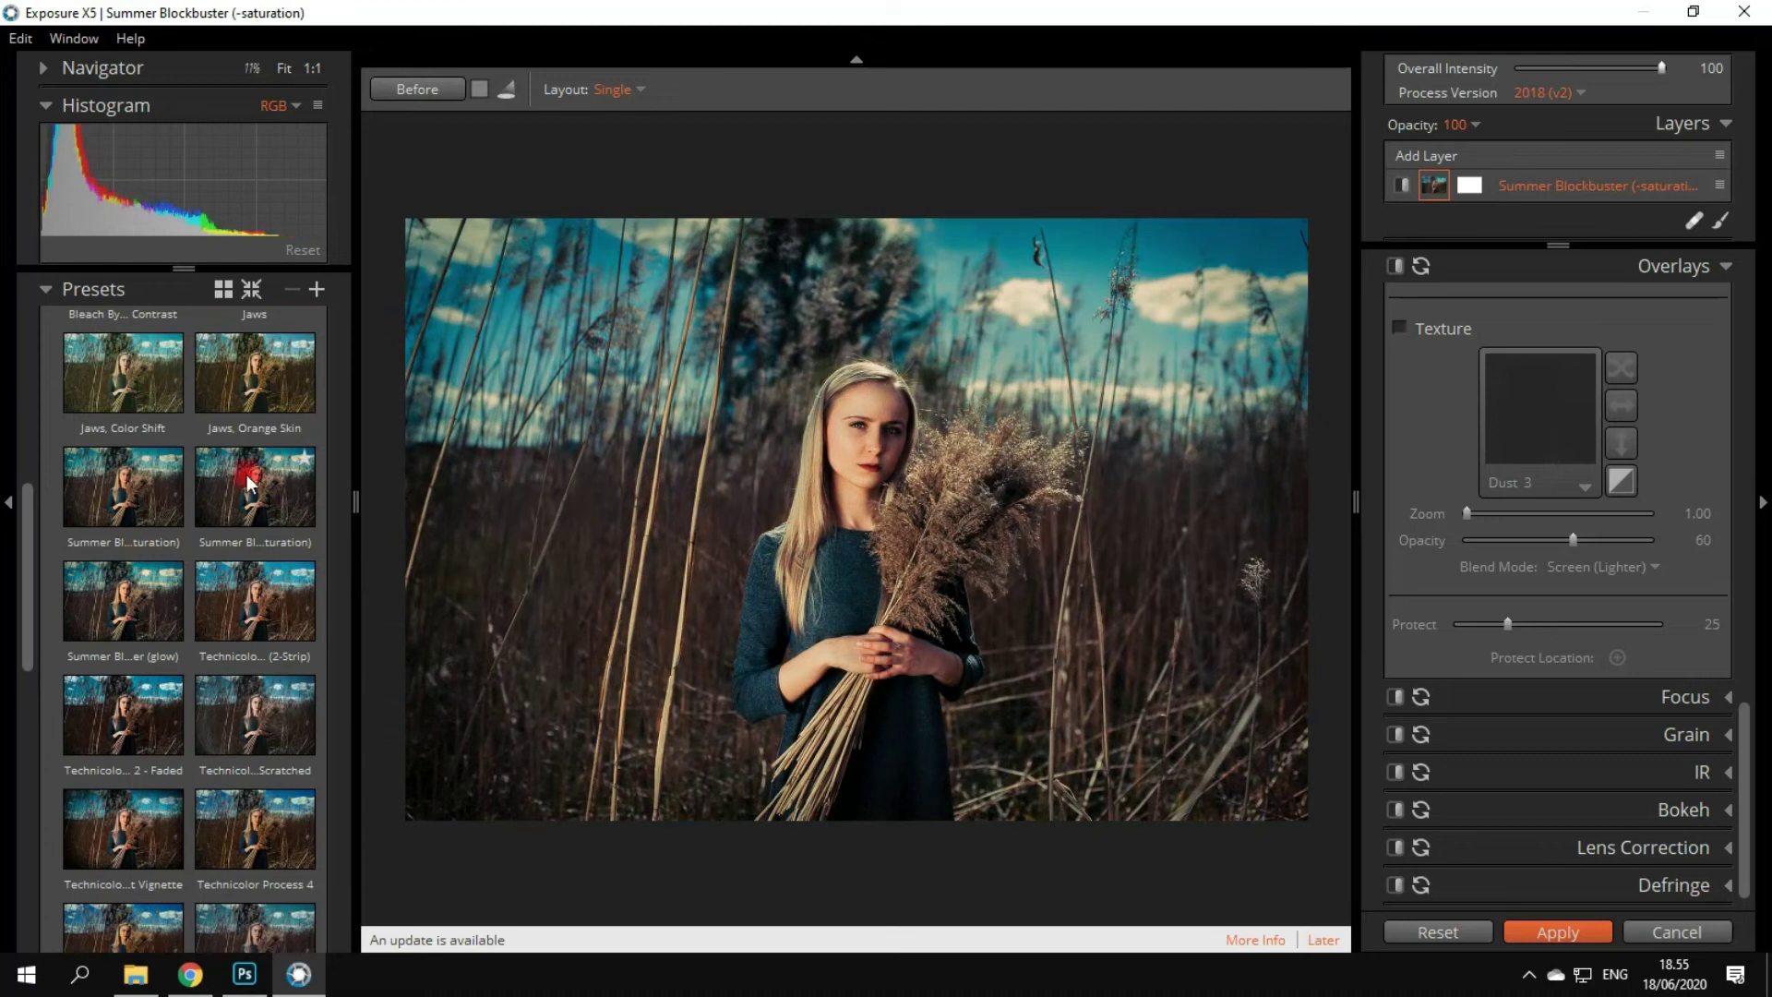
scroll(246, 517, down, 2)
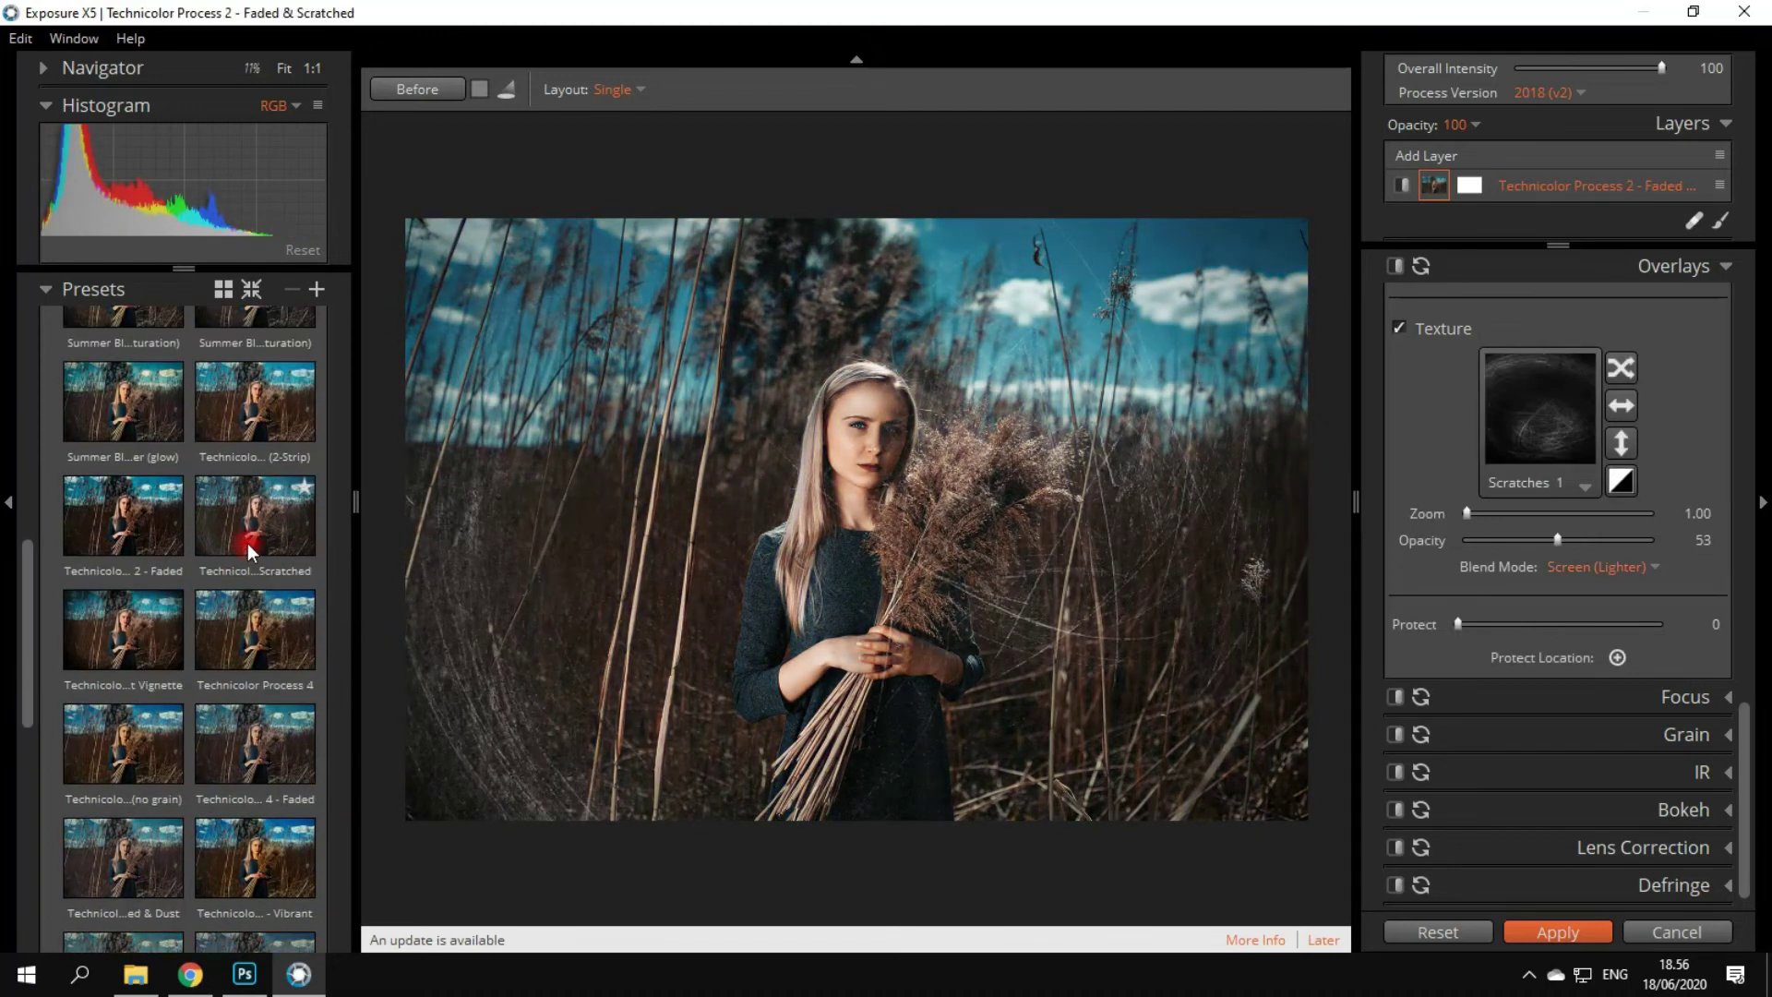
scroll(119, 600, down, 2)
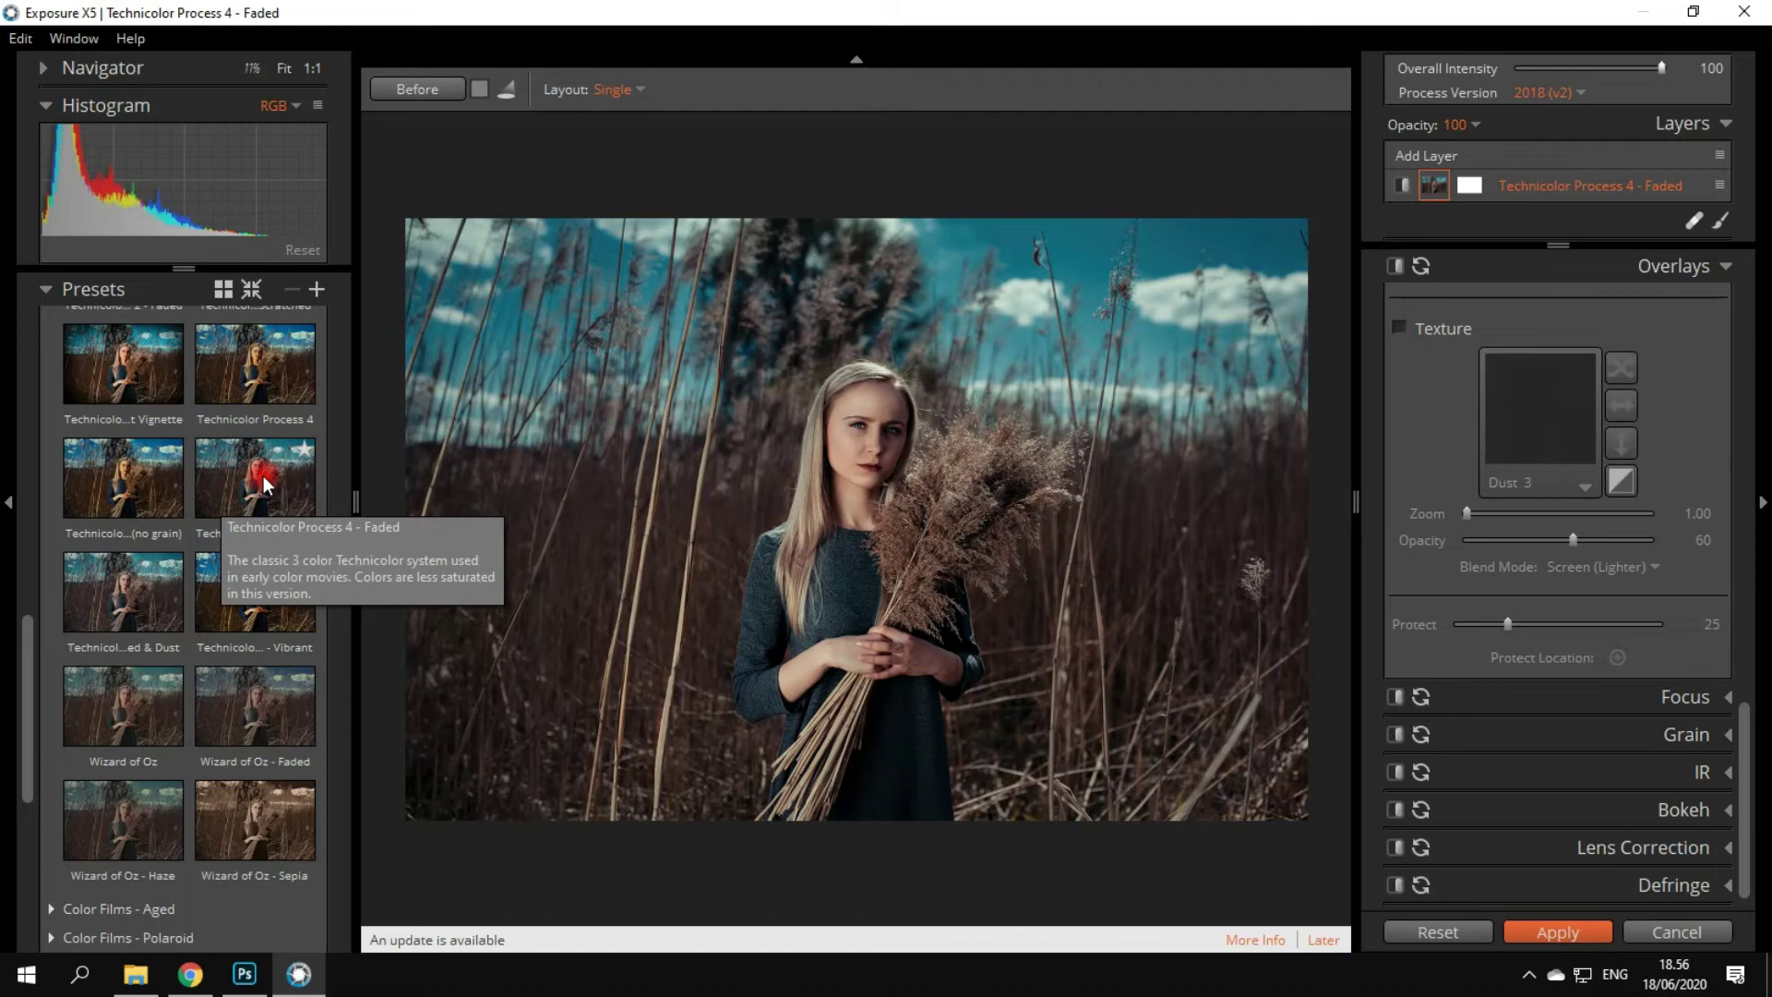
- Try the Summer Blockbuster (glow) preset and toggle its Focus effect to compare the result
scroll(60, 413, up, 3)
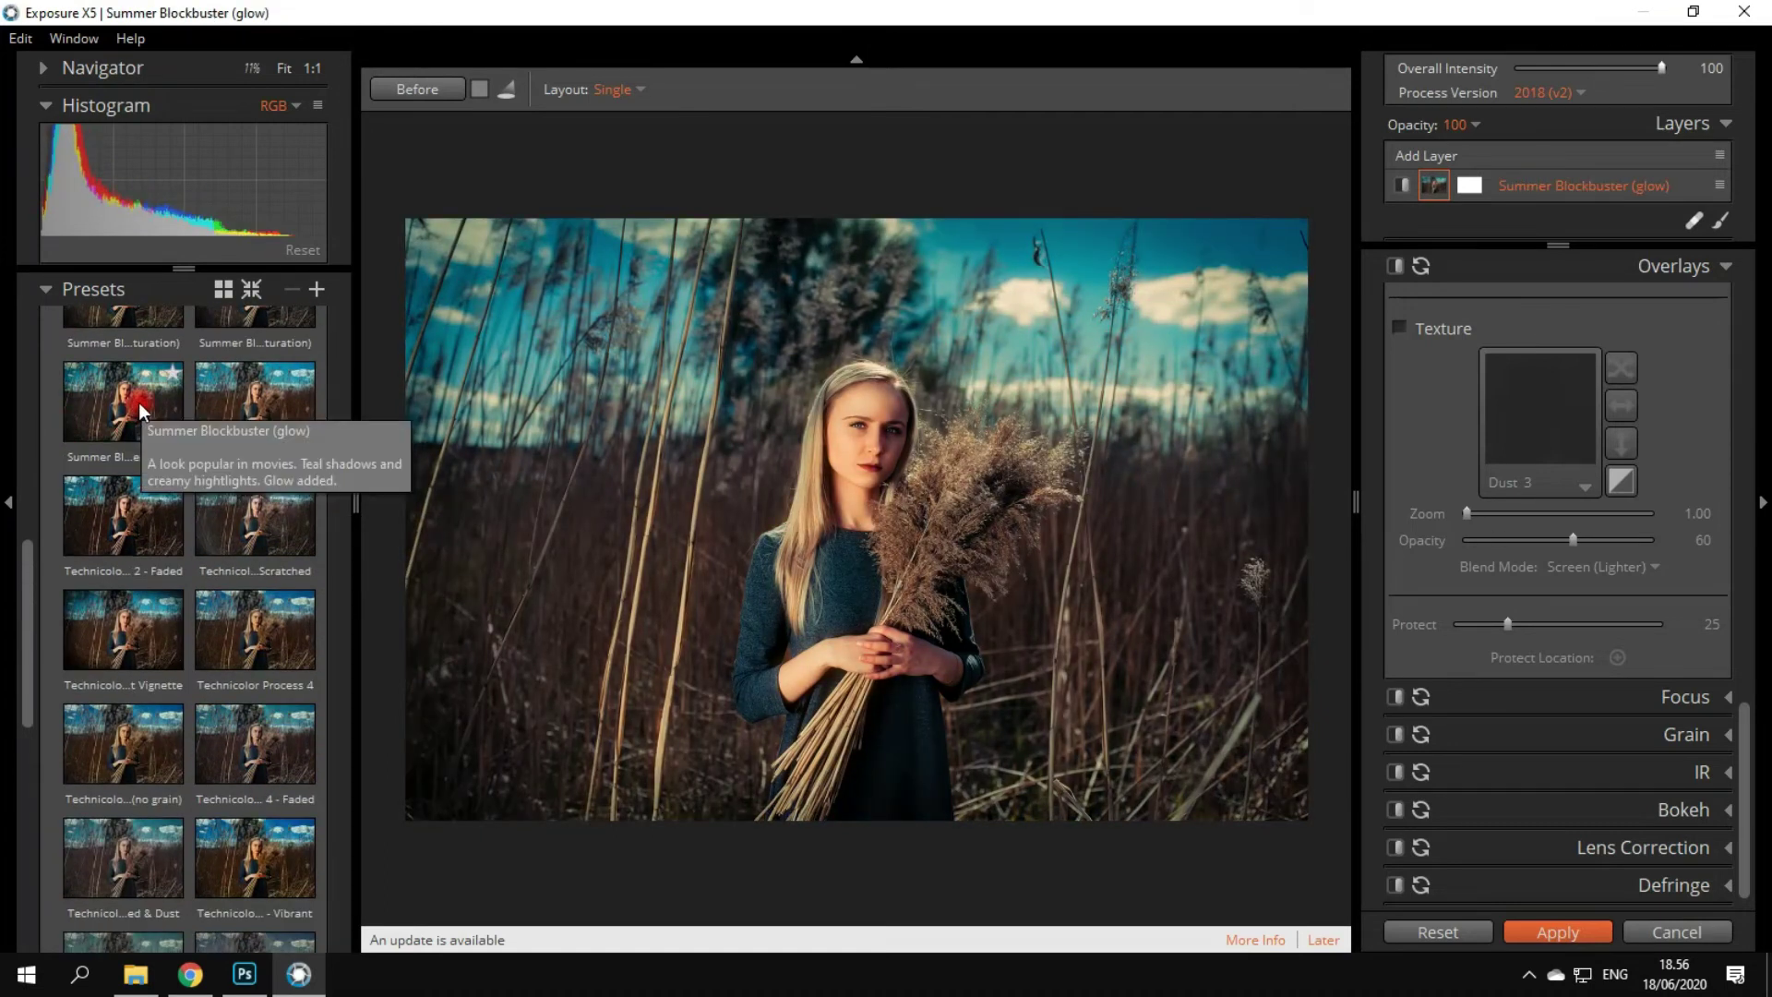
scroll(140, 406, up, 1)
click(129, 466)
click(1395, 699)
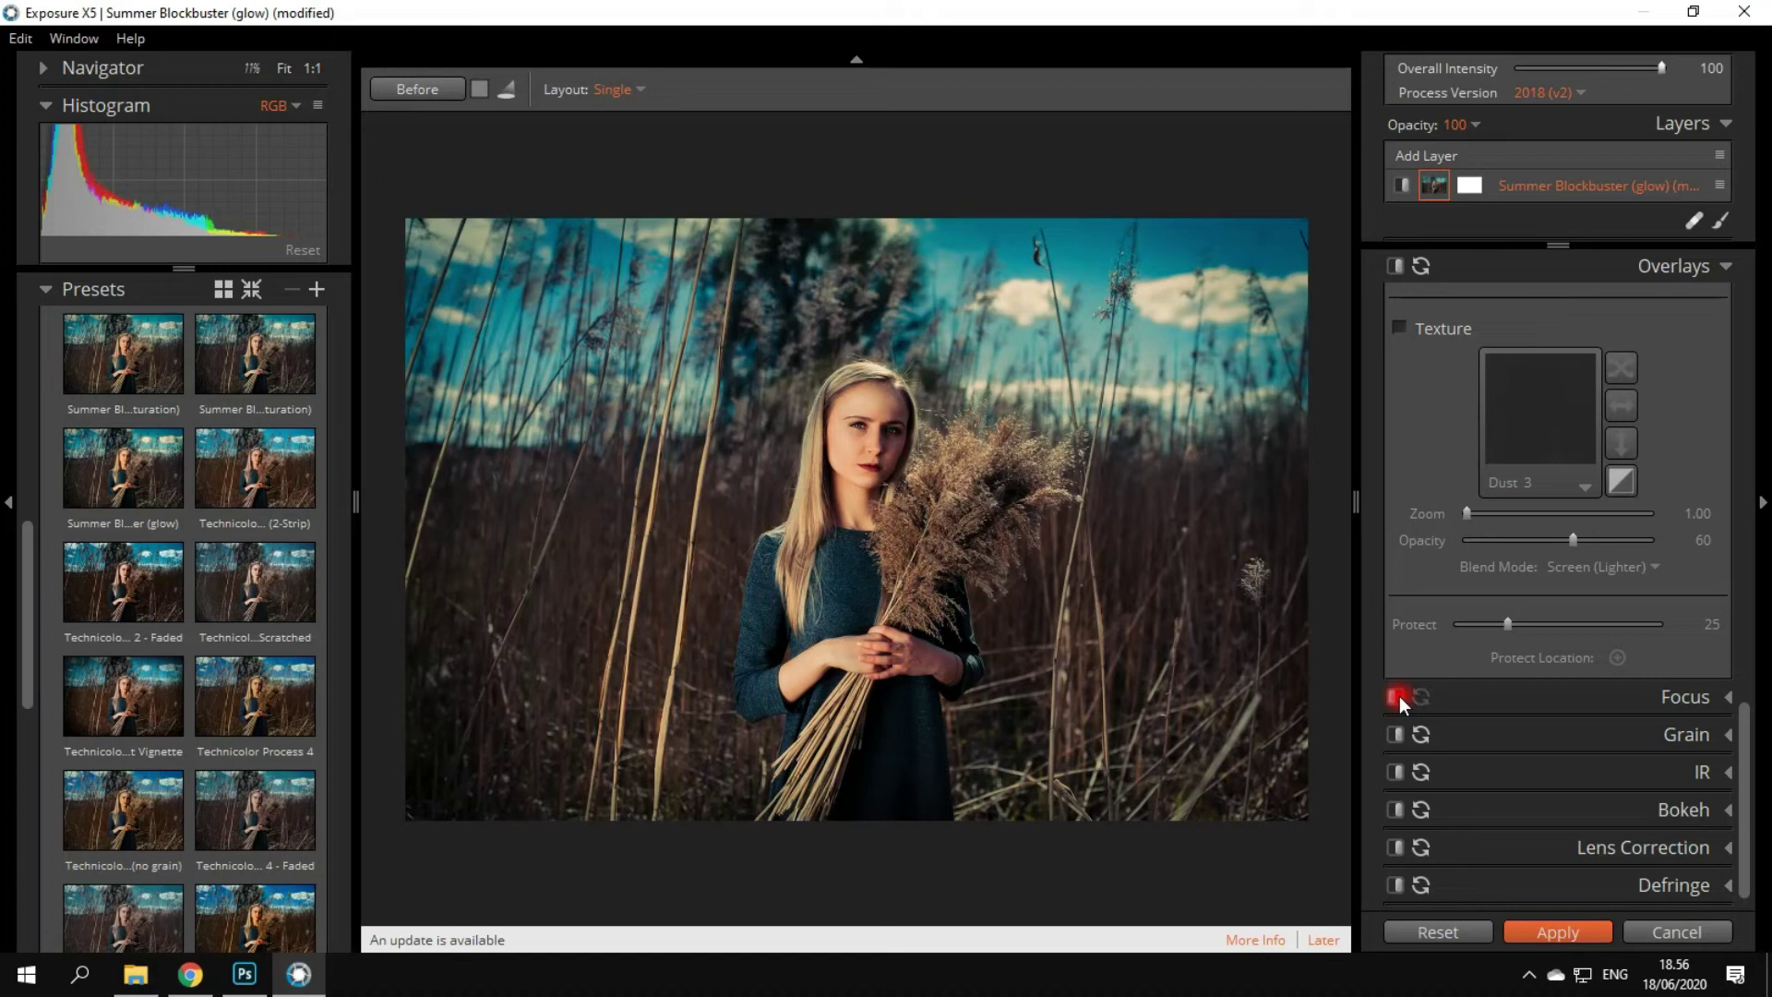
click(1397, 697)
click(137, 500)
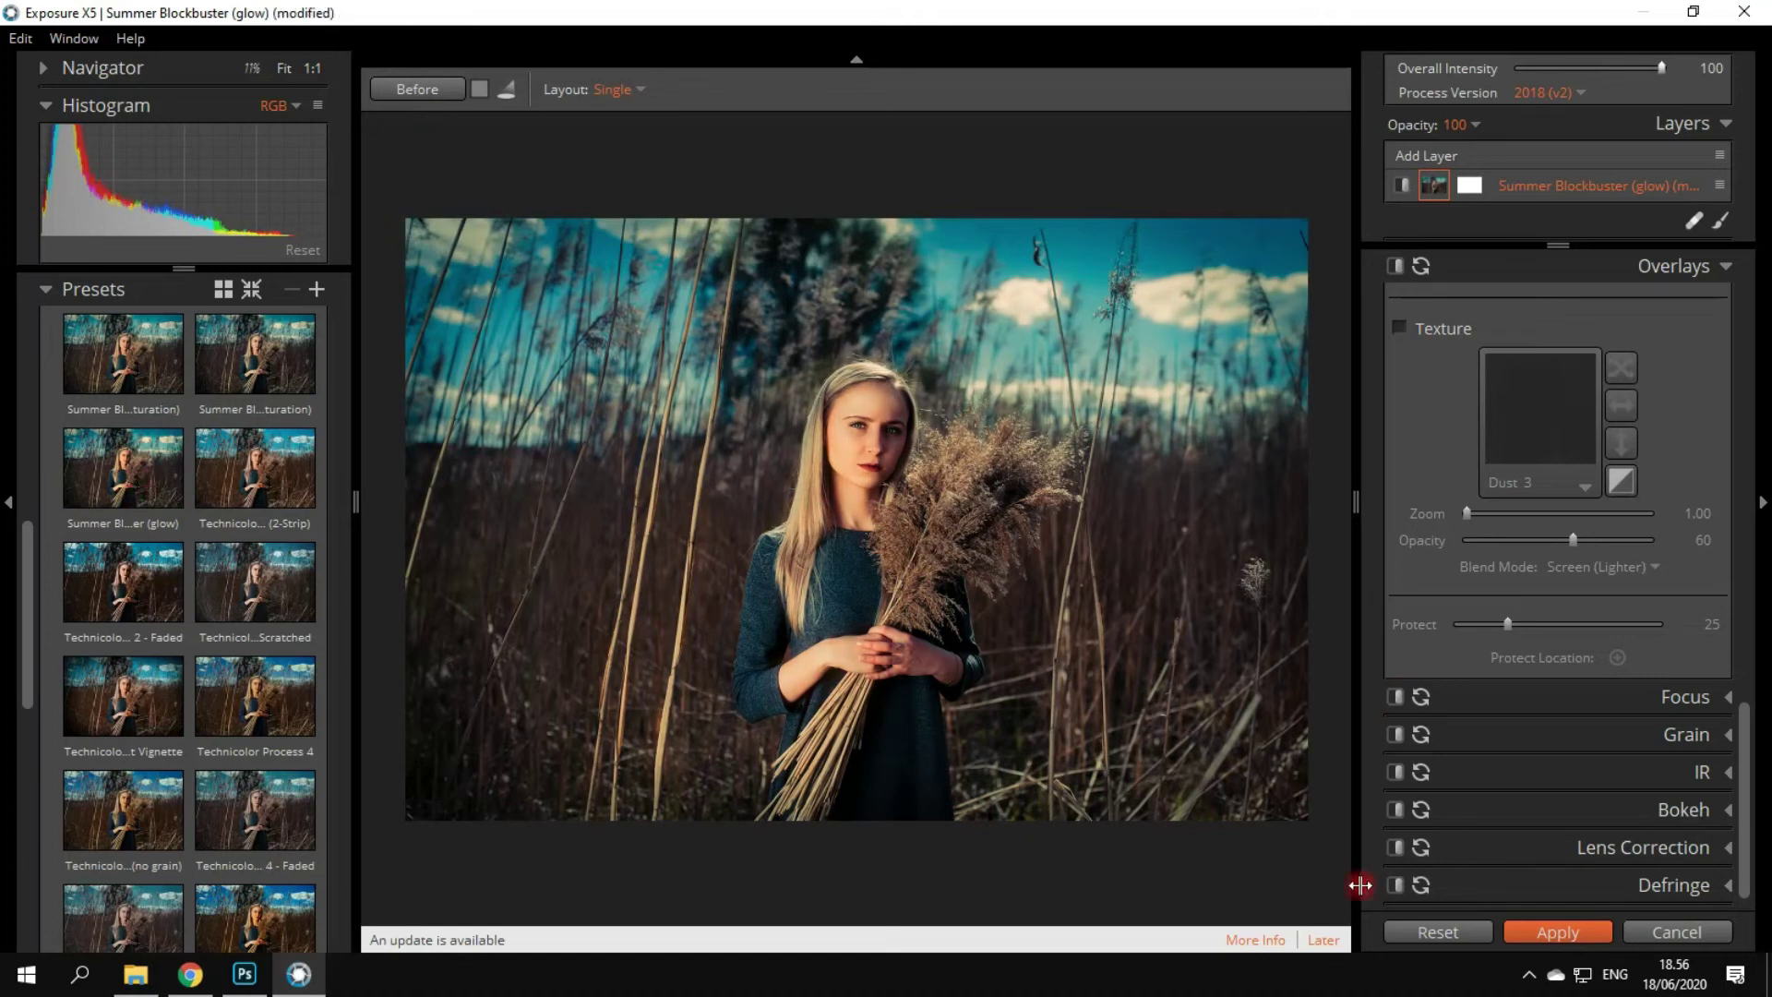
- Compare the Technicolor Process 2 (2-Strip), Technicolor Process 4 and Technicolor Process 2 - Soft Vignette presets on the portrait
scroll(118, 502, down, 1)
click(255, 458)
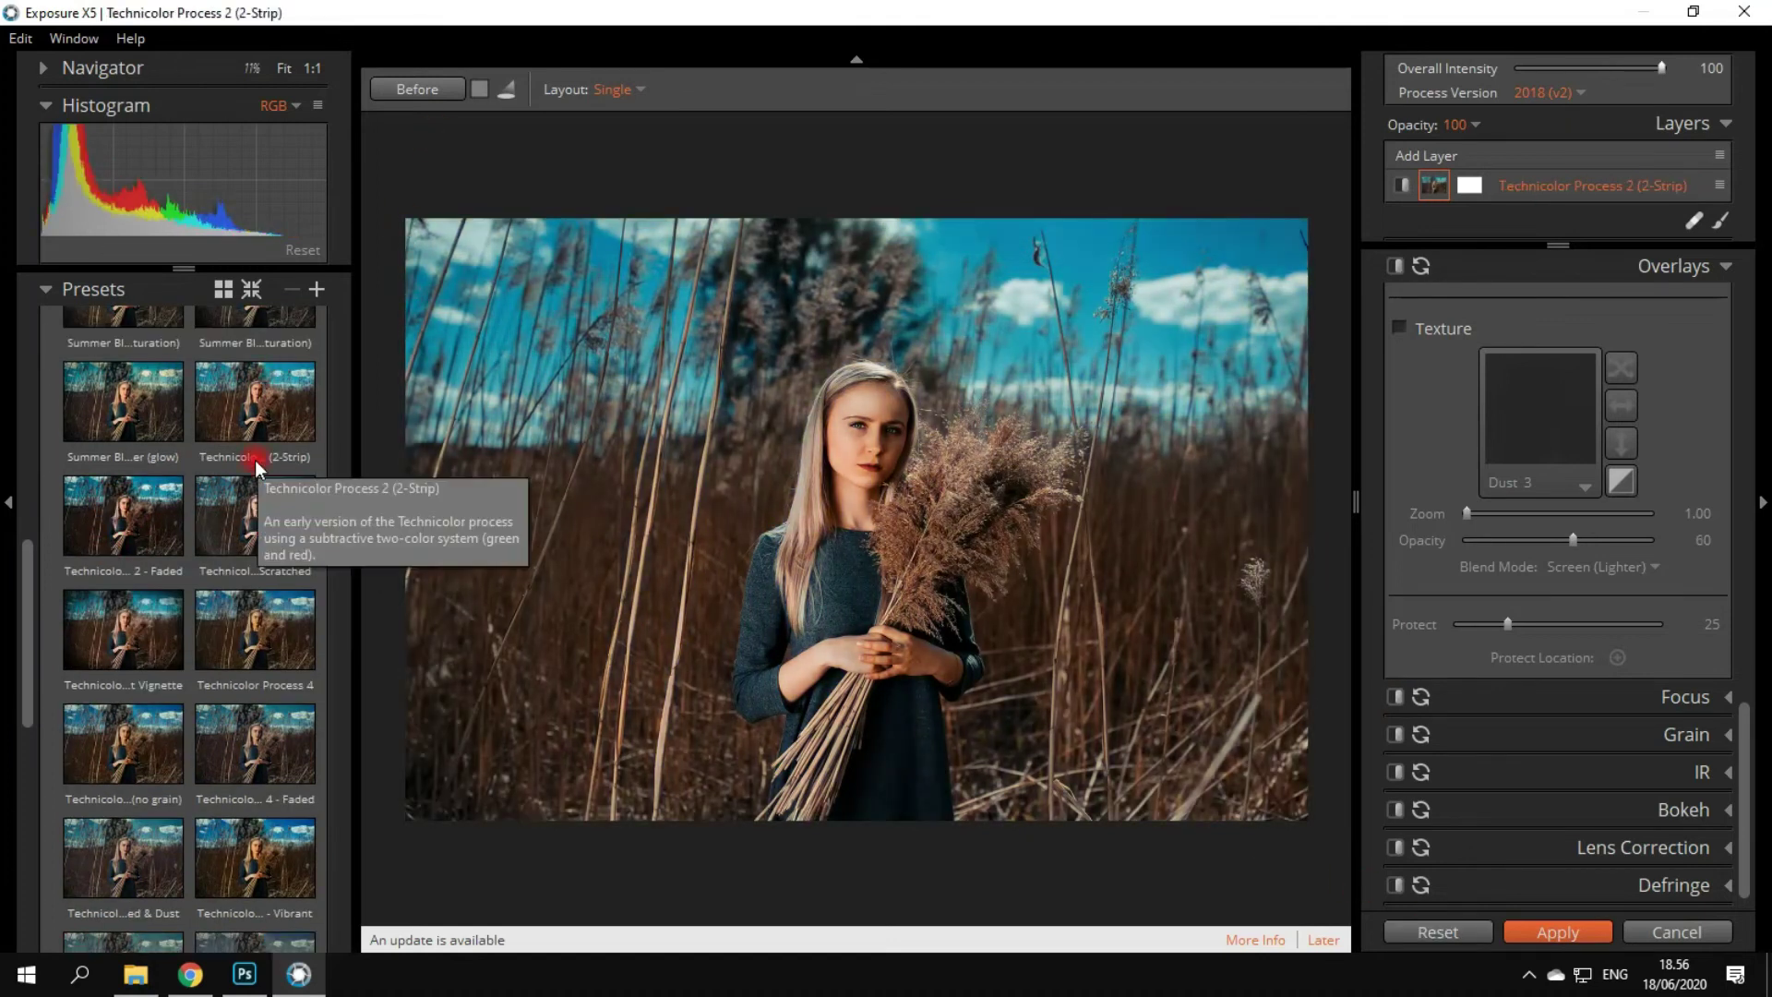
scroll(257, 466, down, 2)
click(260, 551)
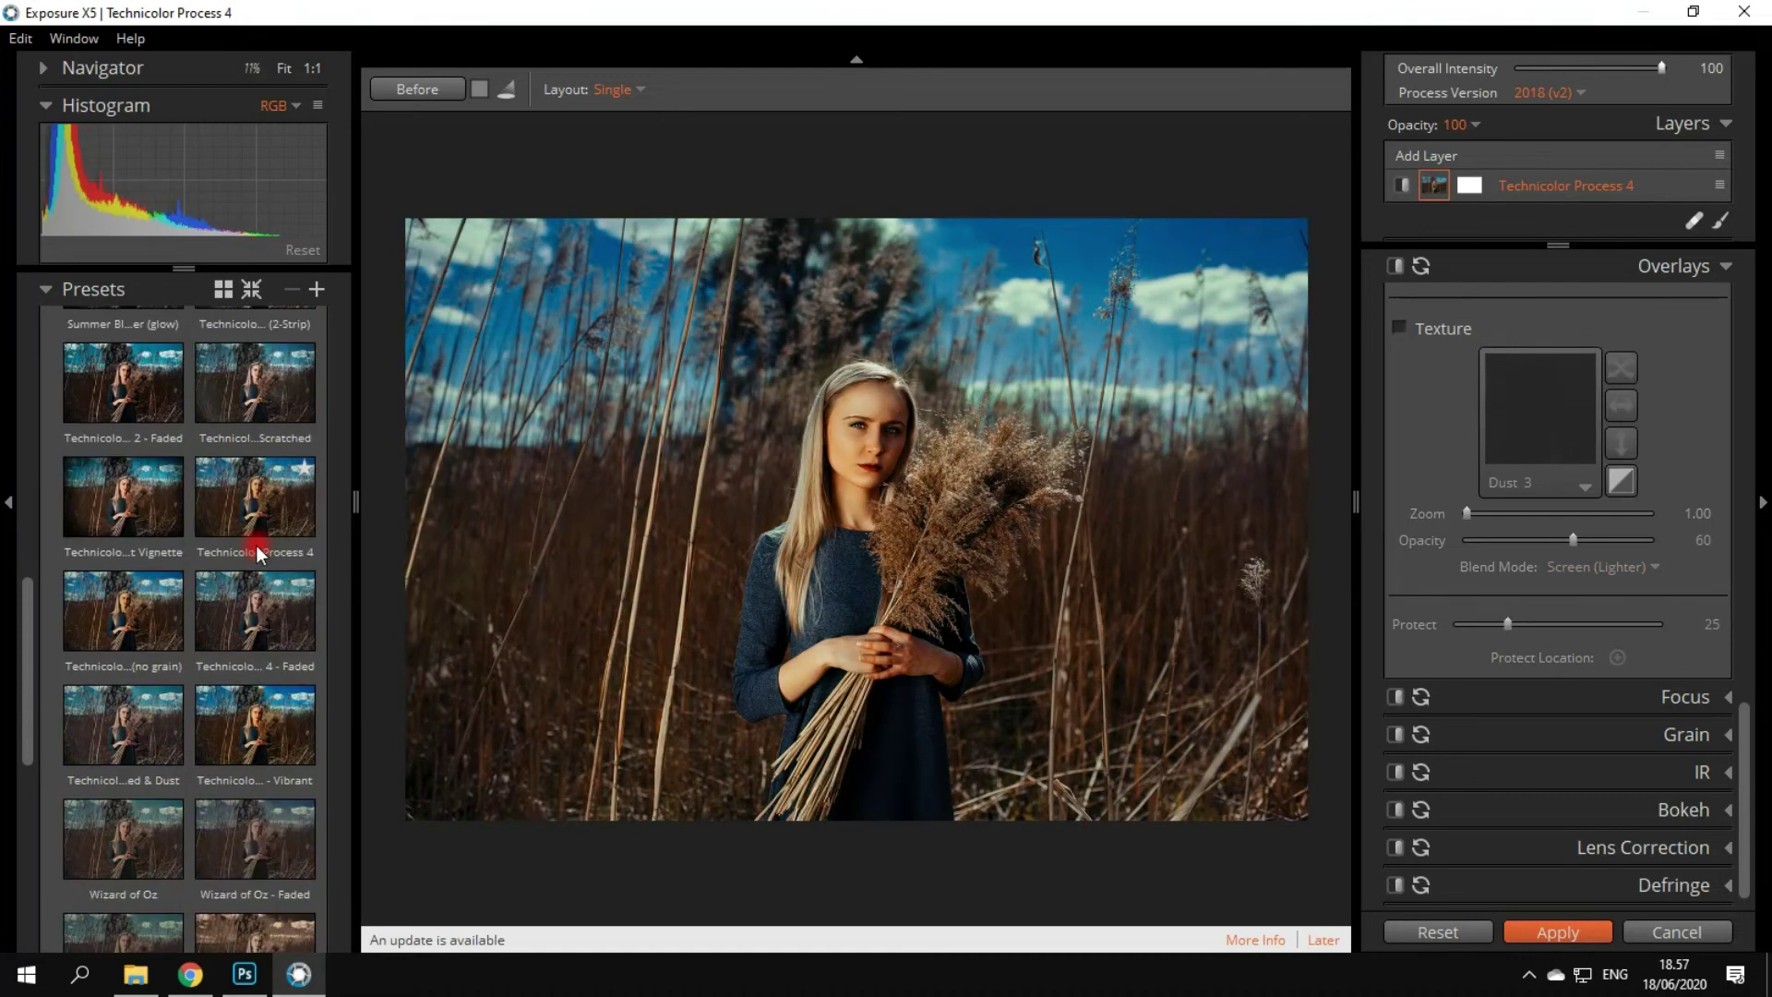
scroll(139, 484, up, 1)
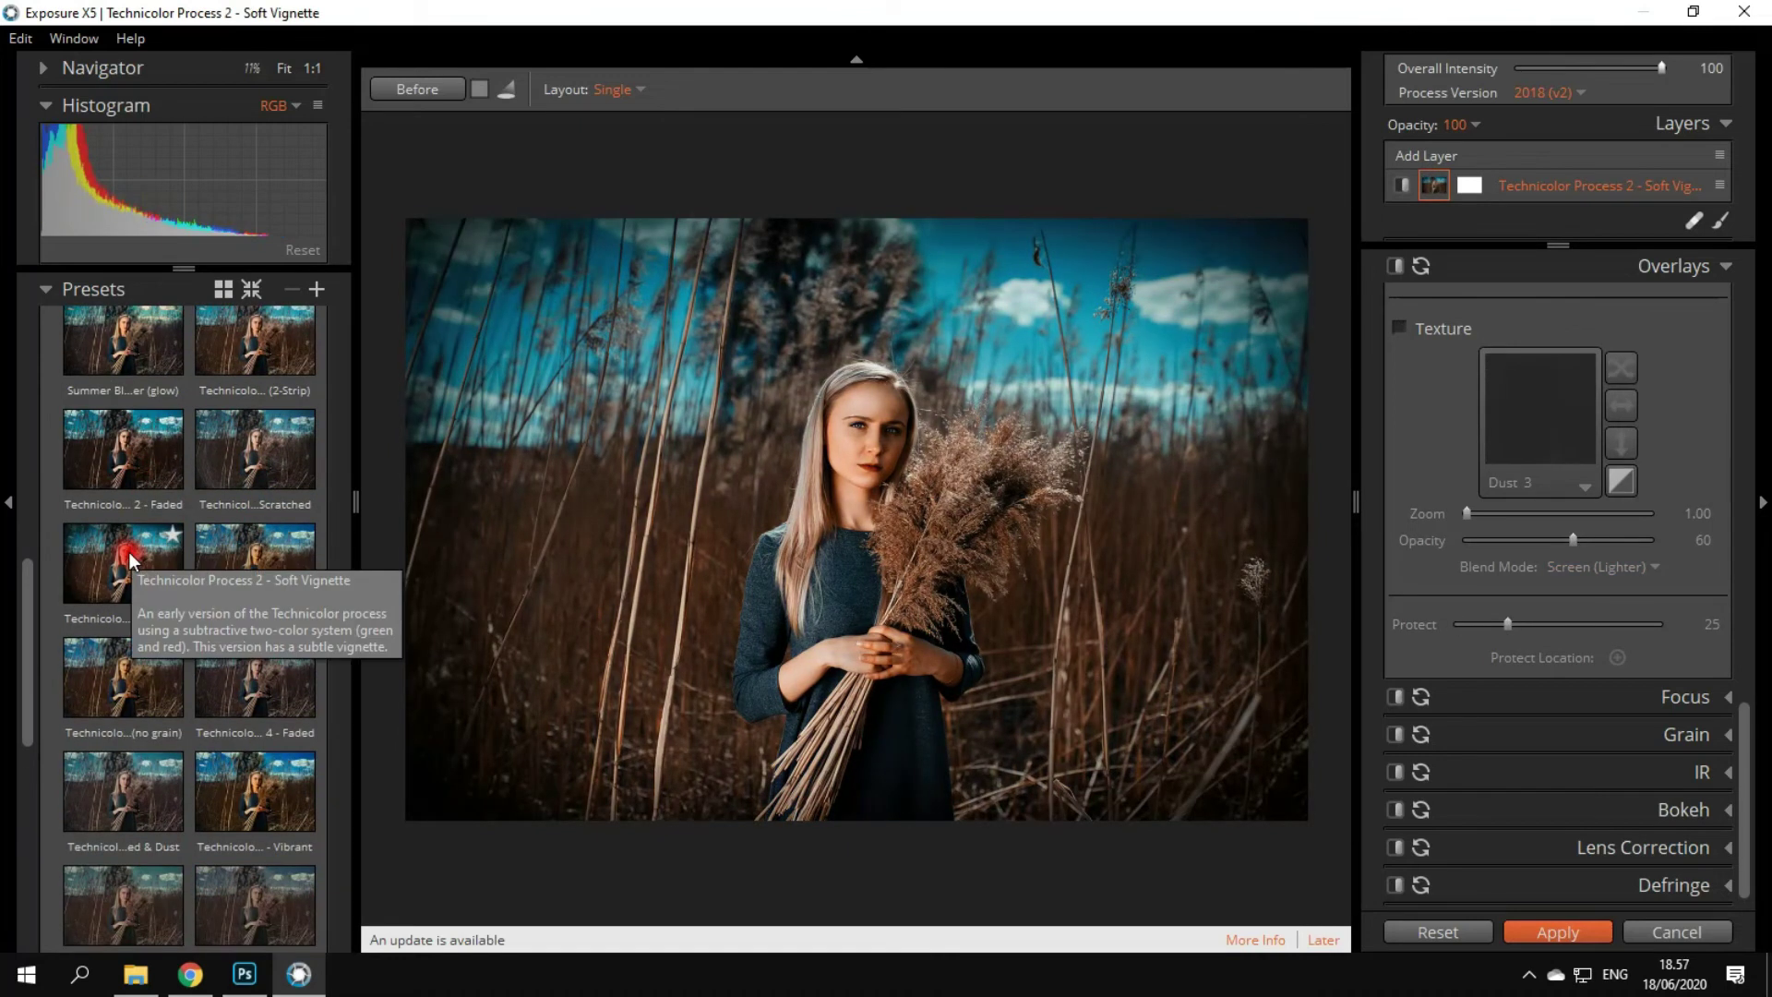
click(114, 694)
click(231, 464)
click(107, 445)
click(114, 554)
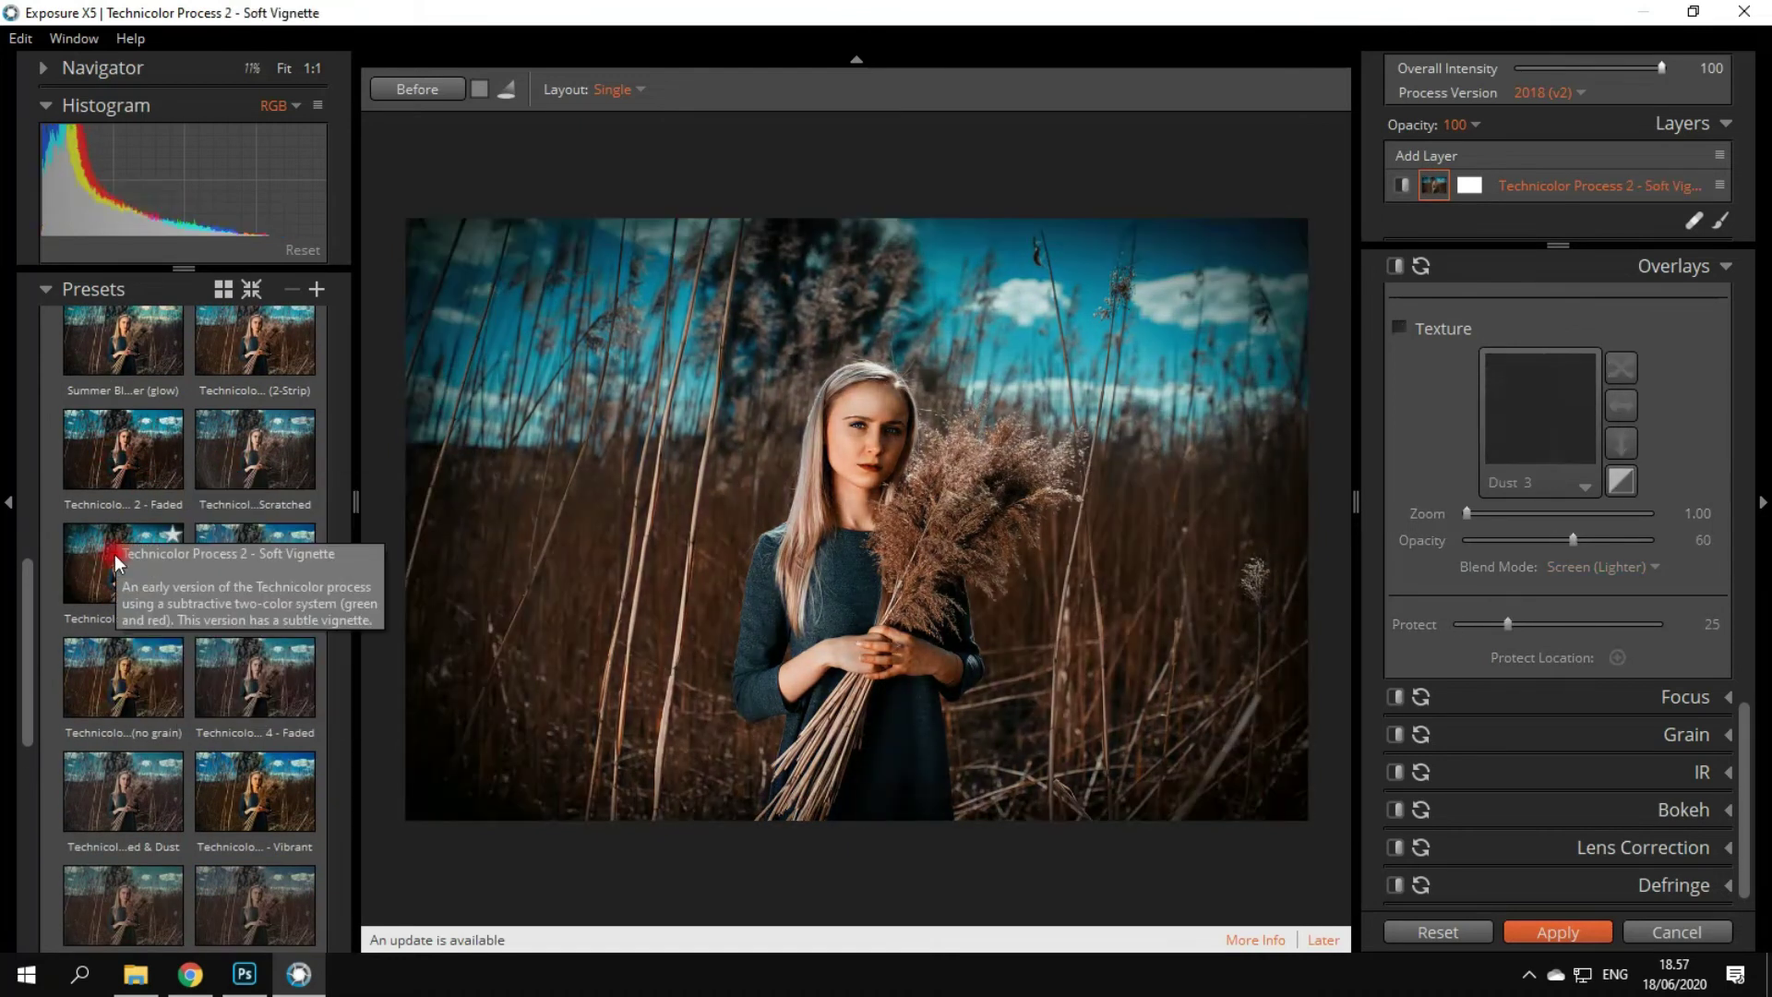
click(119, 461)
click(119, 554)
click(132, 347)
click(258, 565)
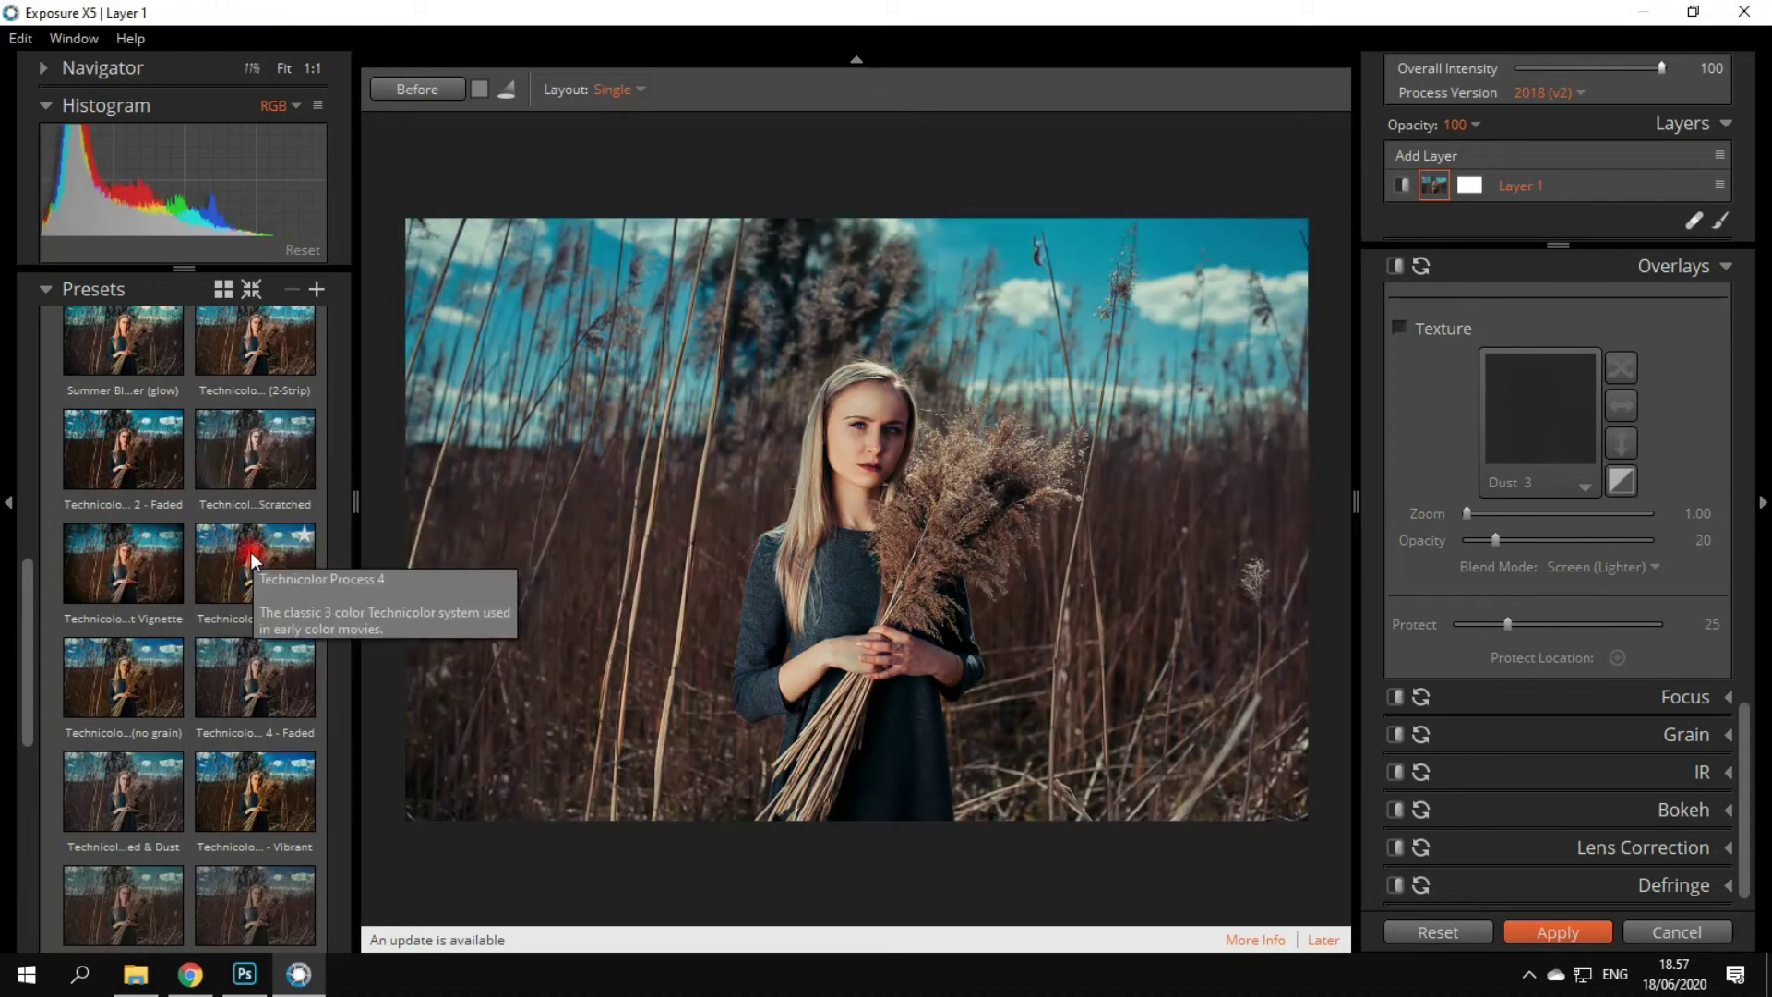
- Compare the Technicolor Process 2 (2-Strip) preset with the neighbouring Summer Blockbuster presets
click(129, 582)
click(138, 677)
scroll(139, 677, up, 1)
click(246, 466)
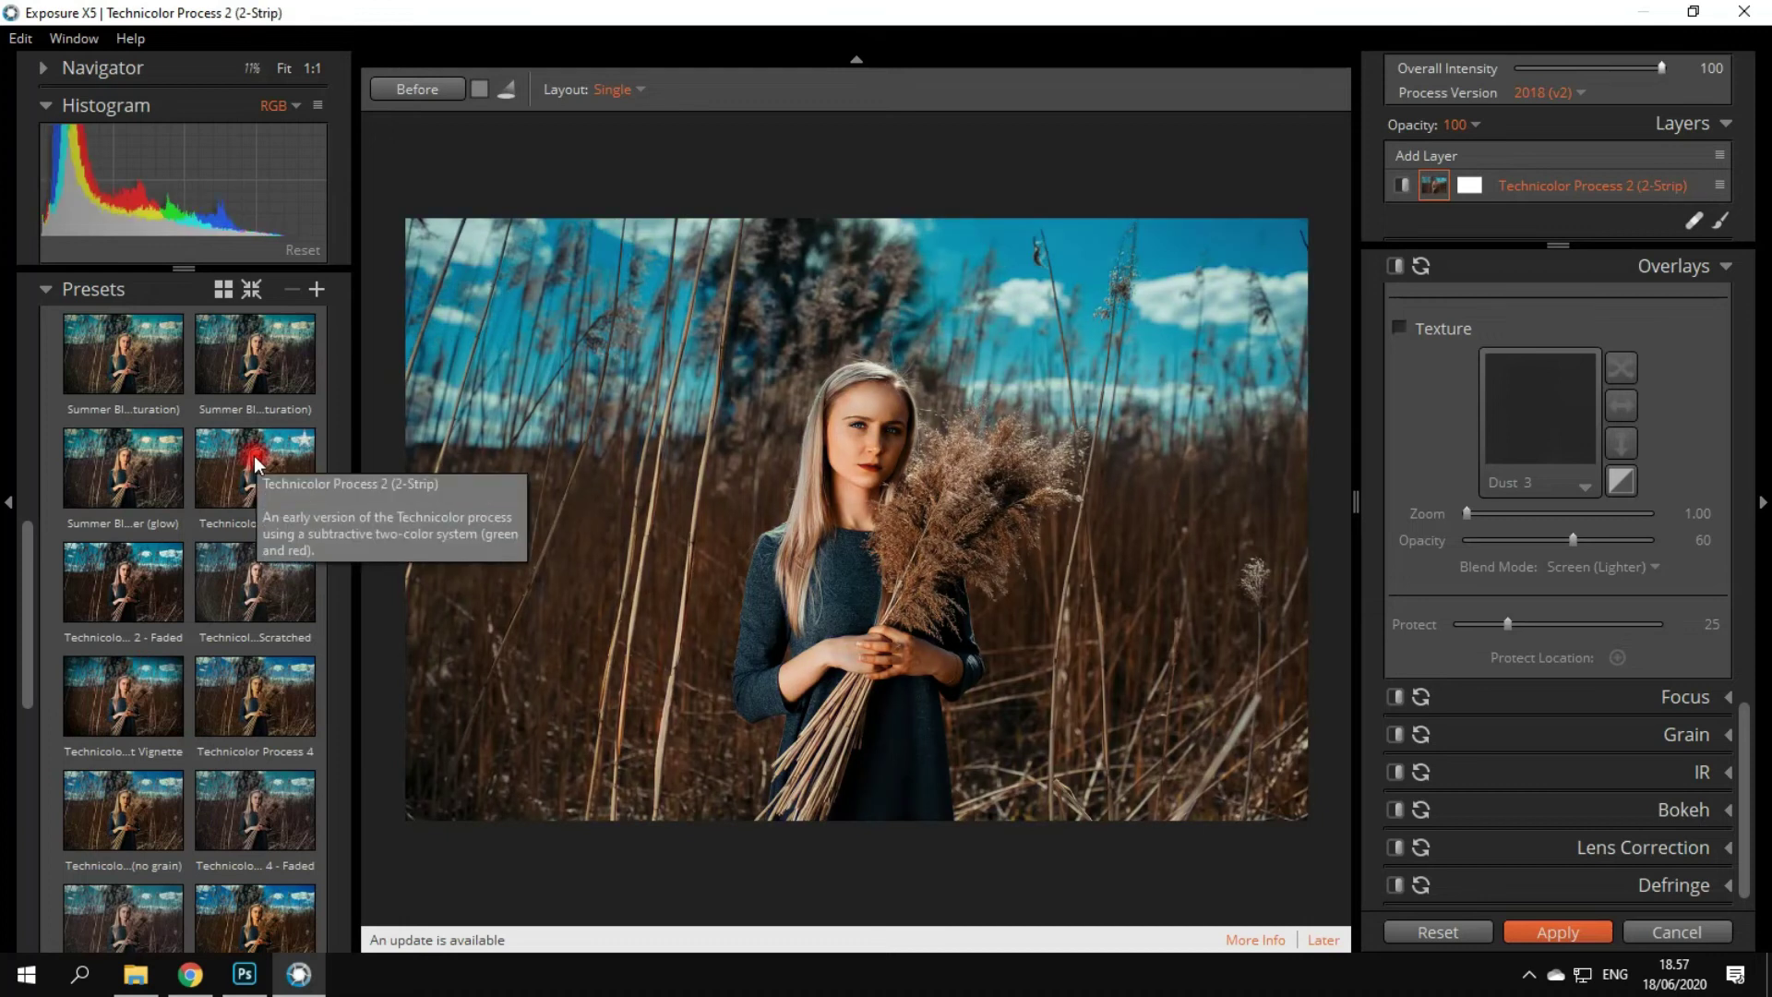
click(162, 475)
click(231, 473)
click(114, 561)
click(201, 443)
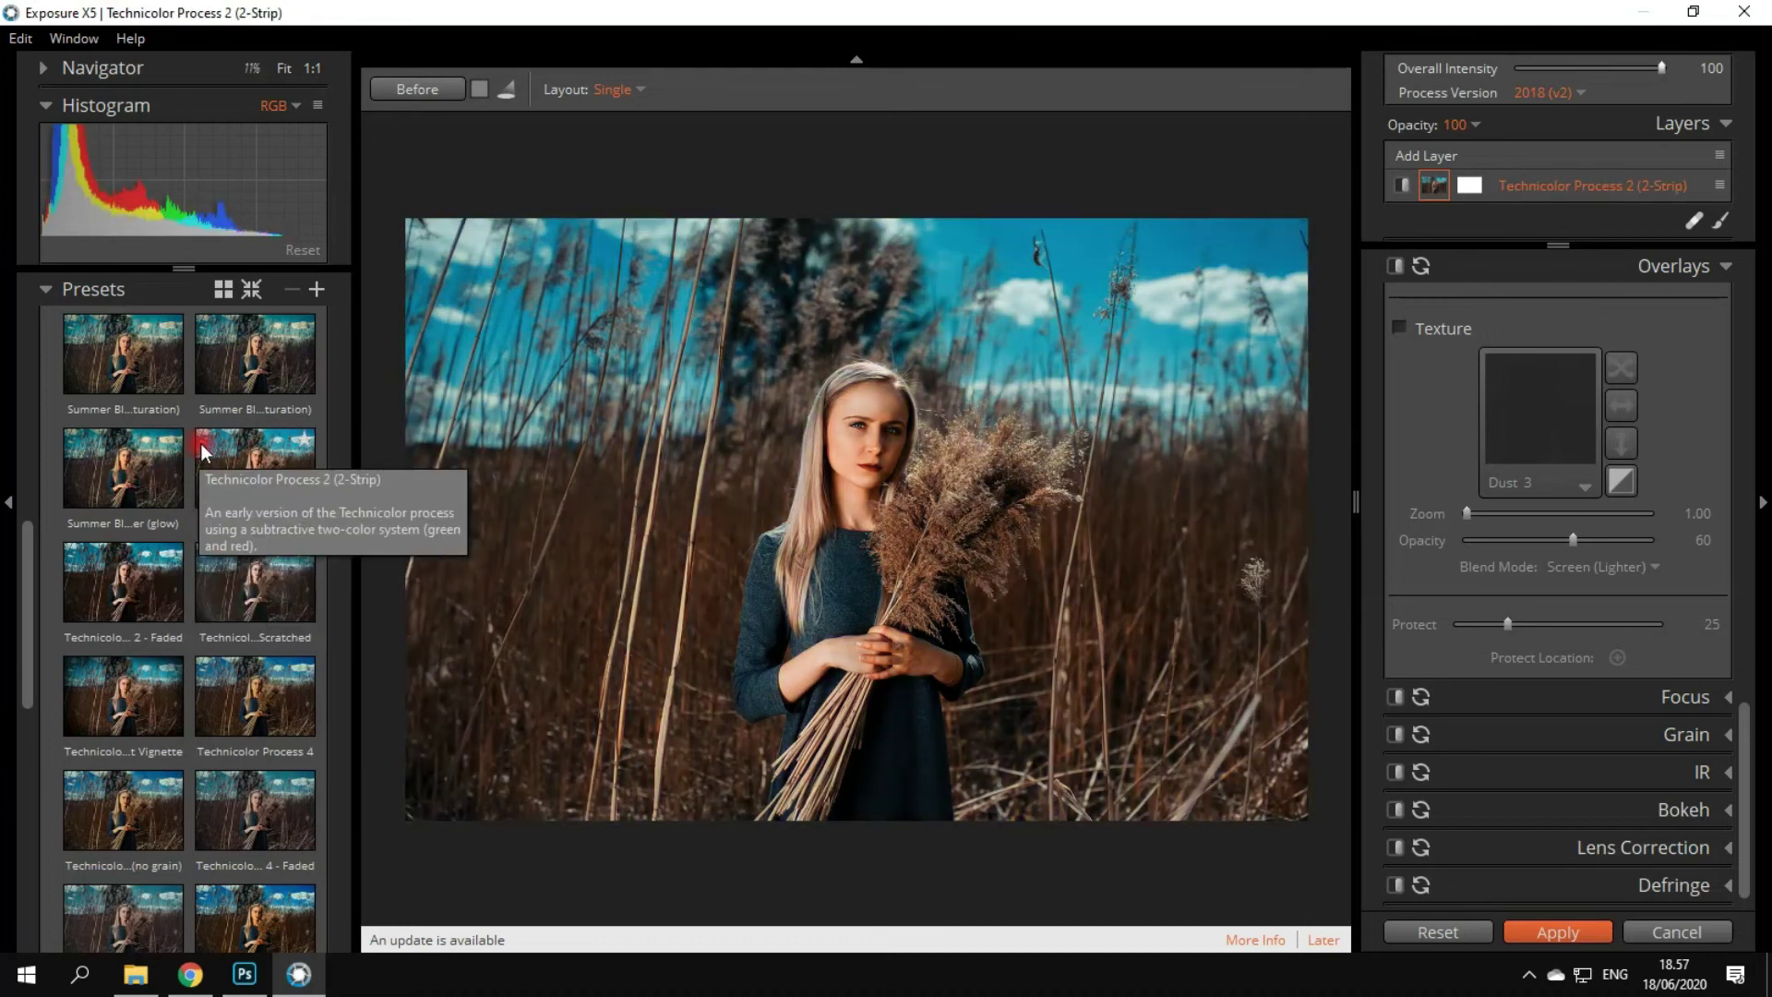
click(259, 356)
click(273, 345)
click(274, 435)
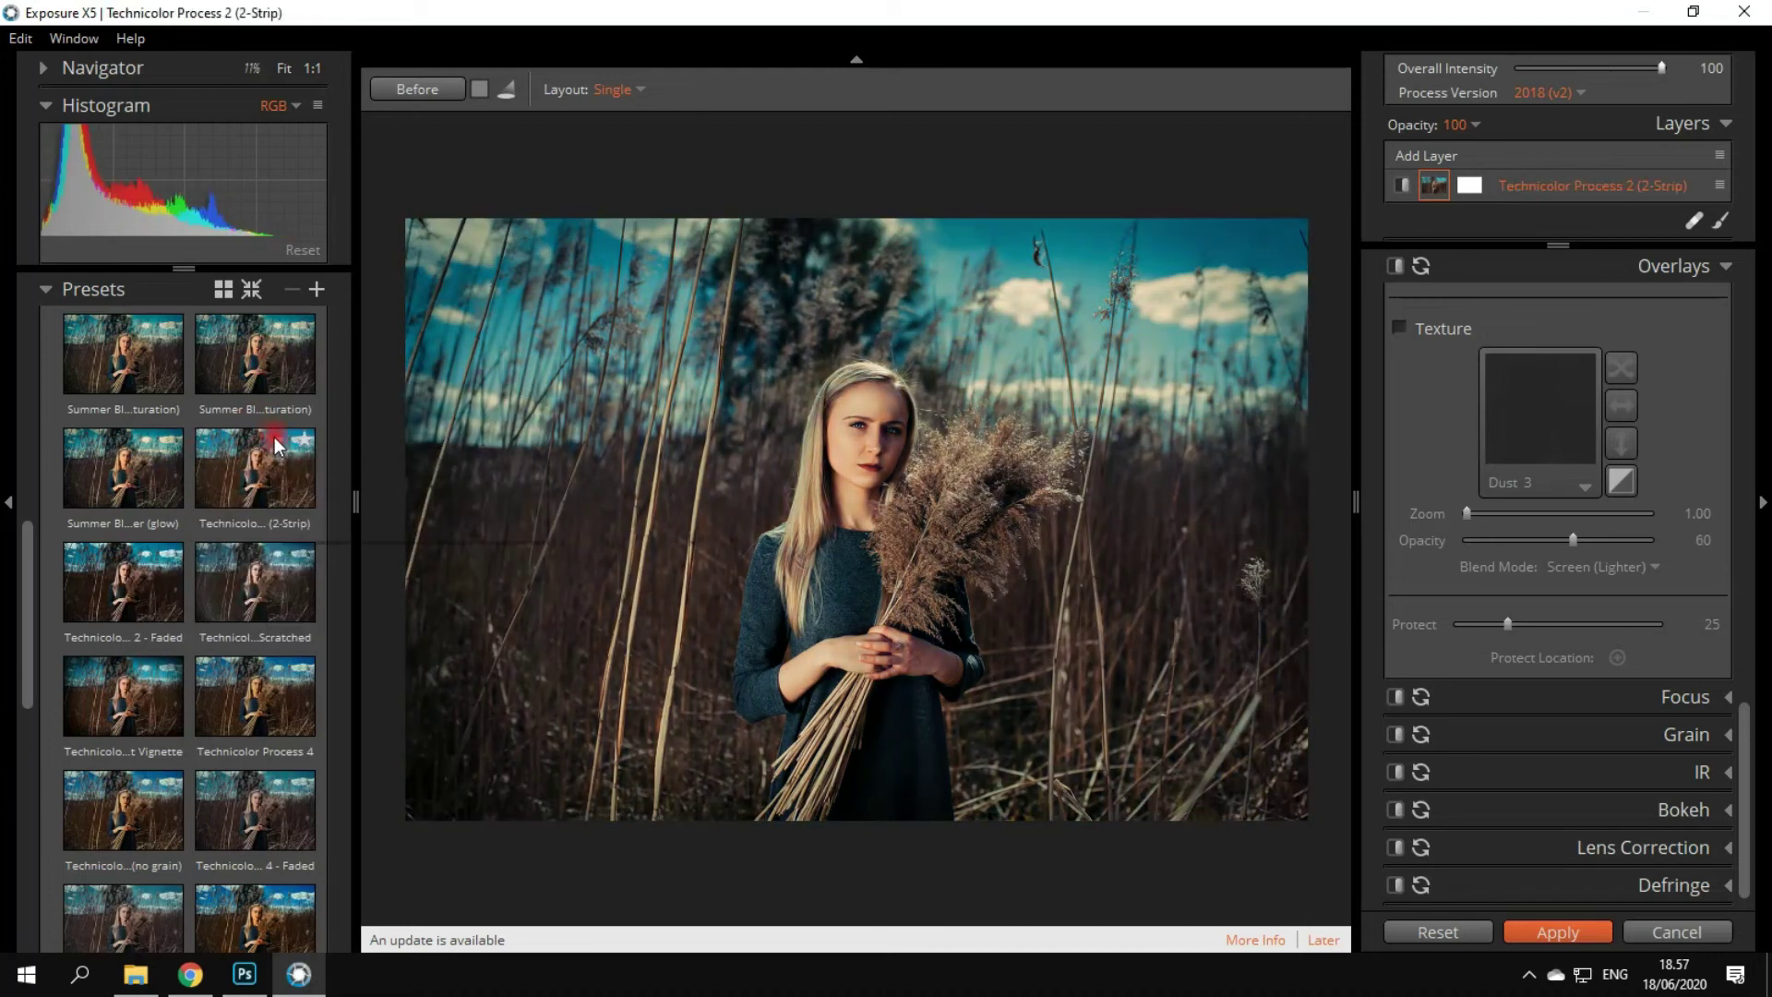
- Preview the Technicolor Process 2 - Faded & Scratched, Technicolor Process 4 - Faded and Technicolor Process 4 - Faded & Dust presets on the portrait
scroll(274, 445, down, 1)
click(265, 441)
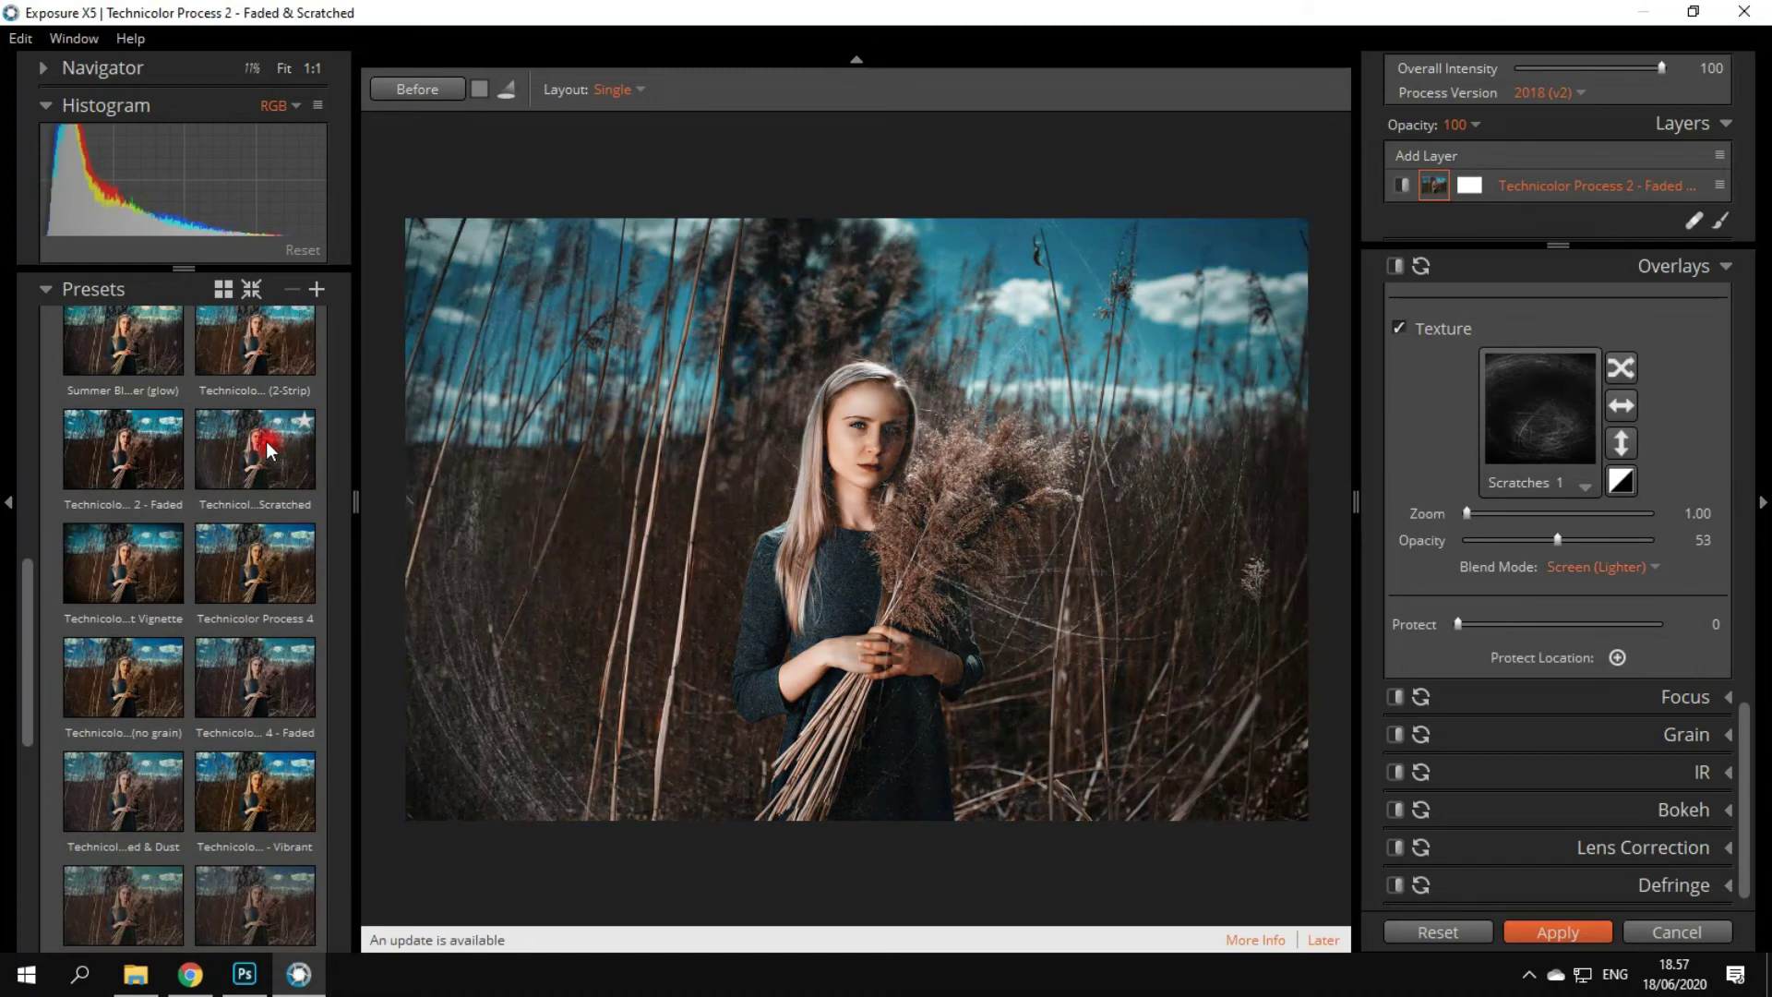
click(170, 434)
click(130, 541)
scroll(130, 541, down, 1)
click(132, 607)
click(247, 615)
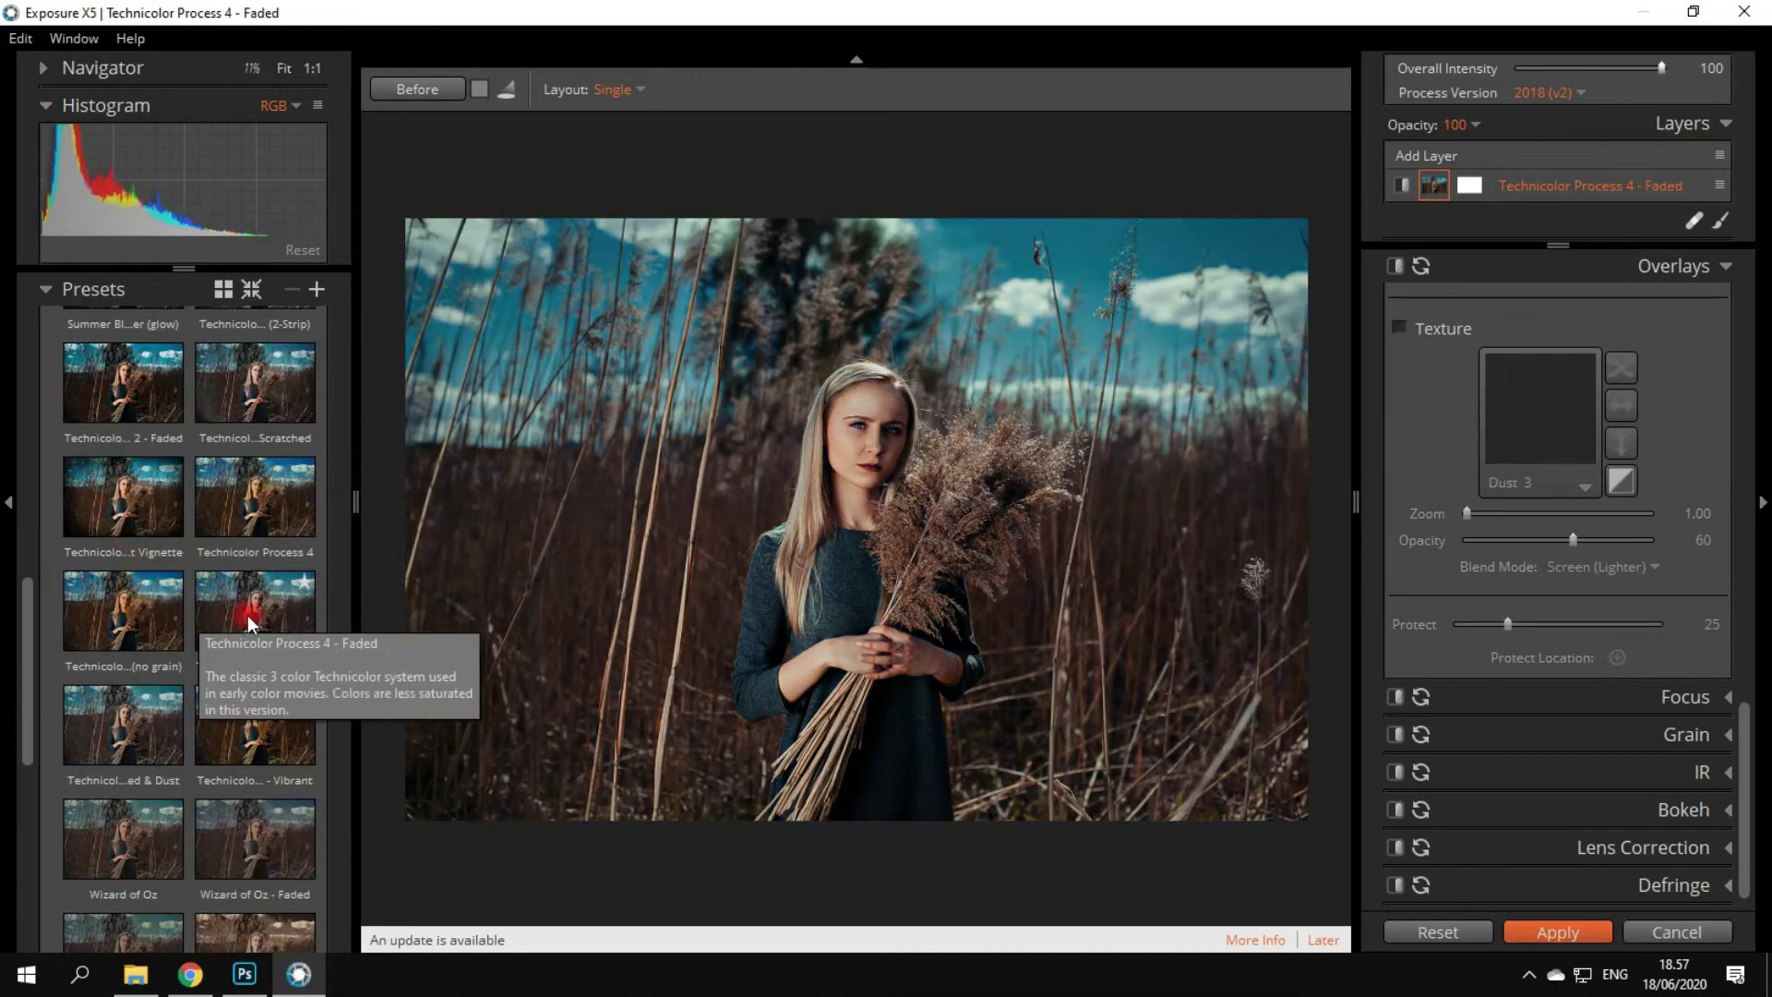
click(129, 718)
scroll(129, 719, down, 1)
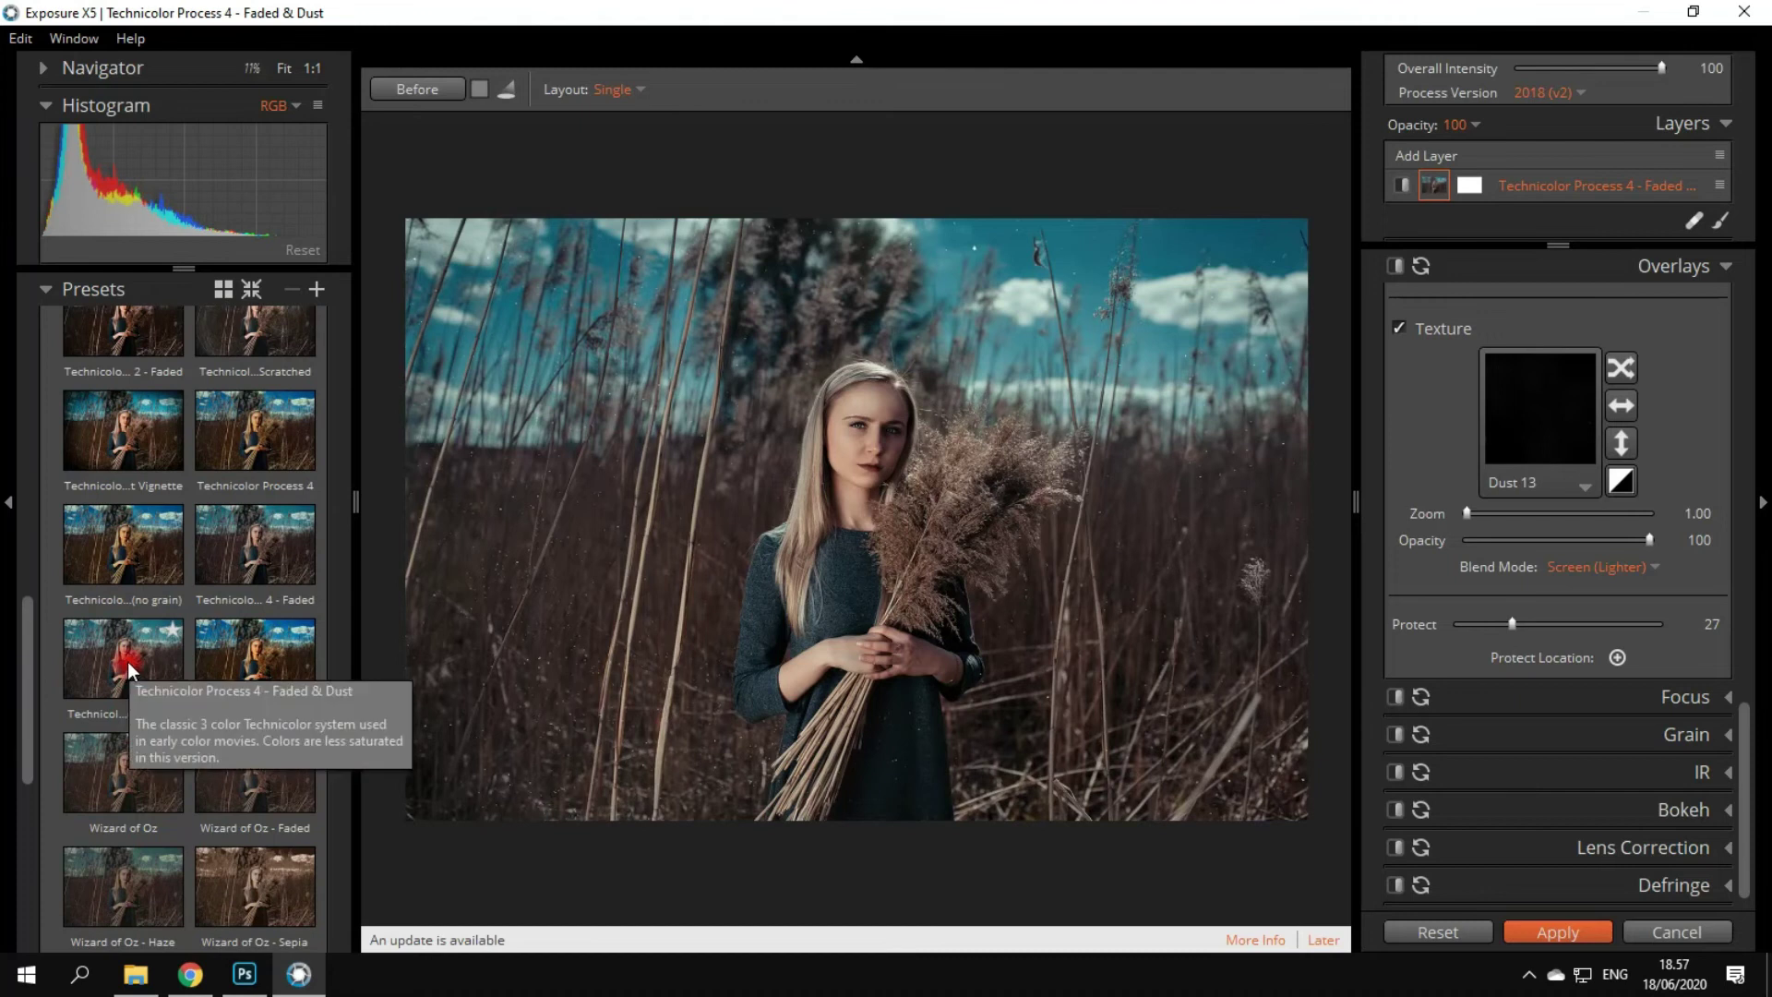
click(247, 562)
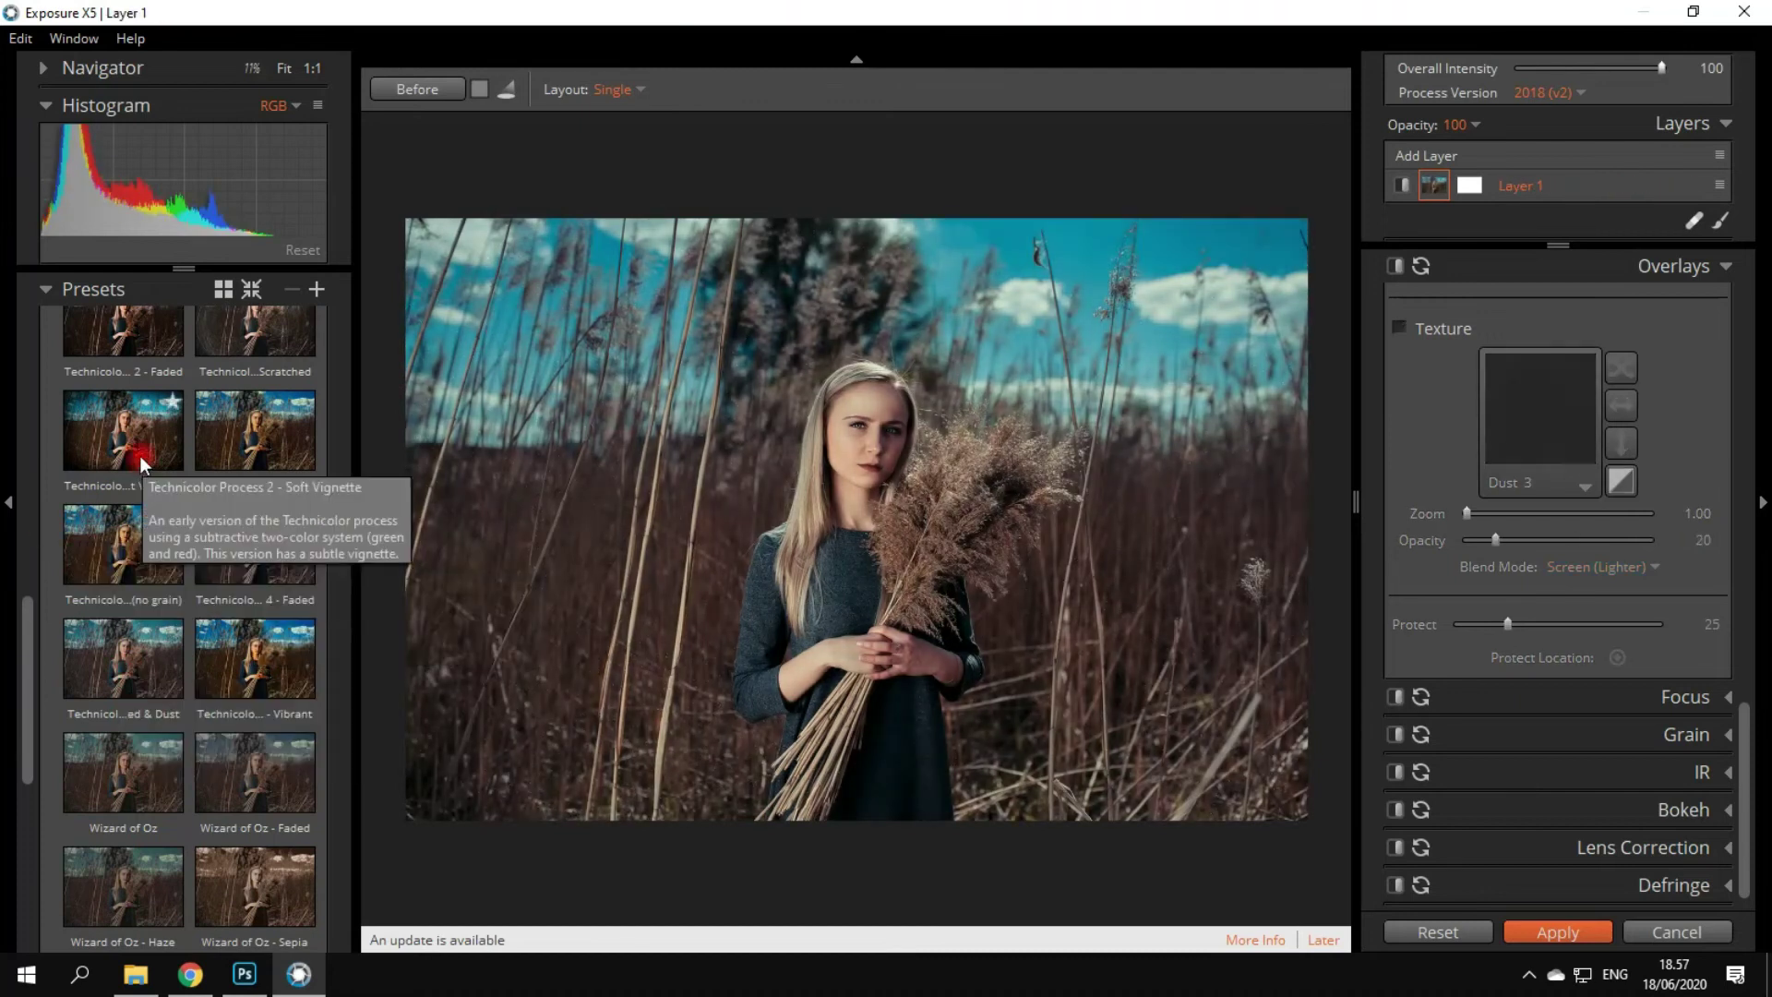
- Choose the Technicolor Process 2 - Soft Vignette preset and turn off its Vignette effect
click(140, 446)
scroll(140, 447, up, 1)
click(131, 395)
click(131, 497)
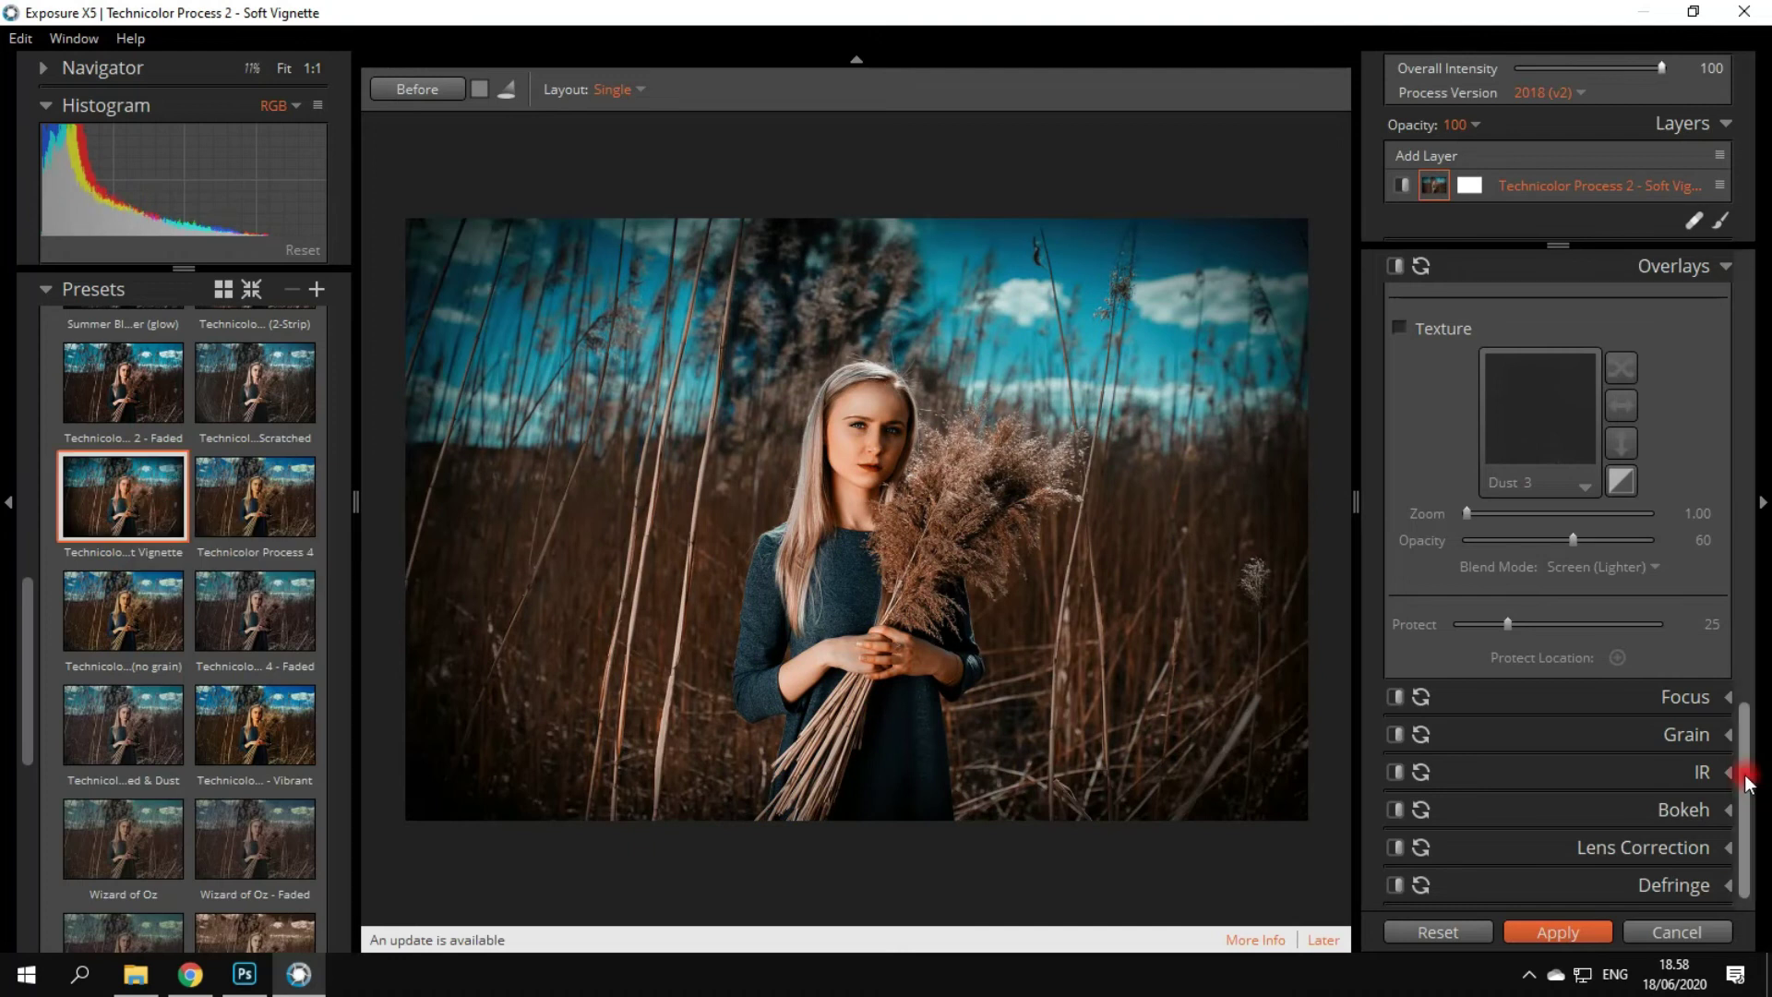
drag(1739, 772, 1741, 375)
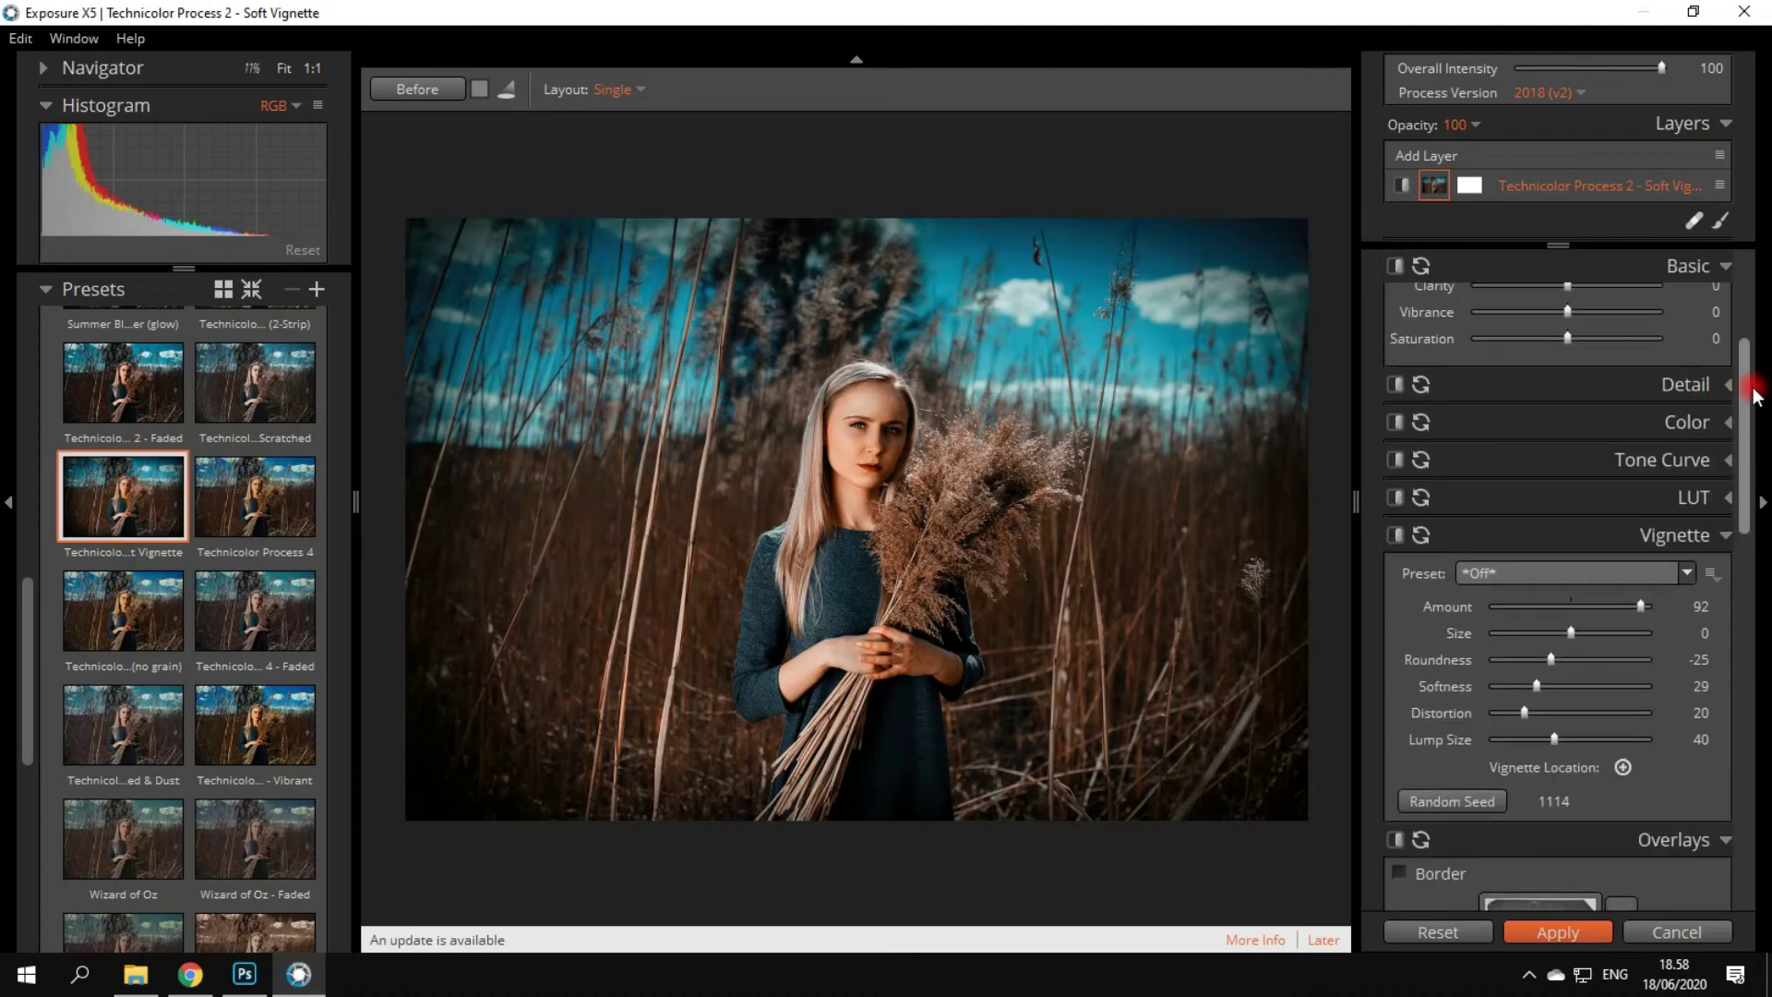
scroll(1667, 550, up, 1)
click(1399, 584)
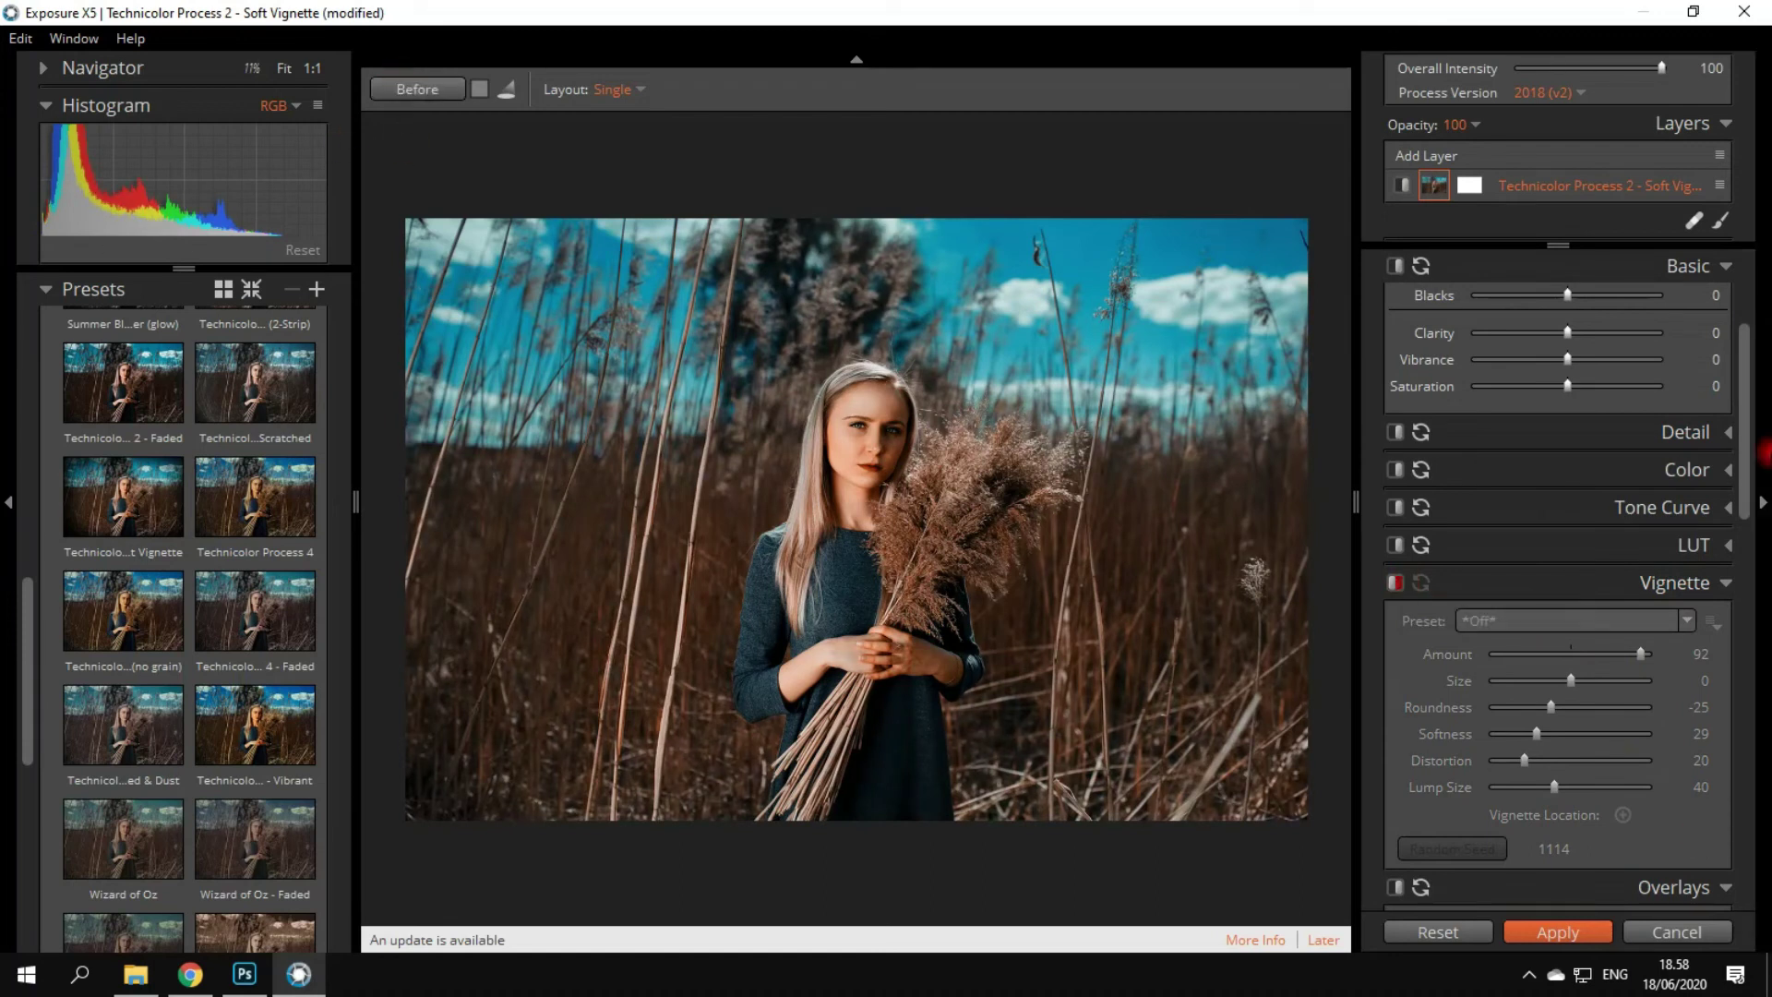
mouse_move(1742, 494)
mouse_down()
mouse_move(1742, 402)
mouse_move(1731, 482)
mouse_up()
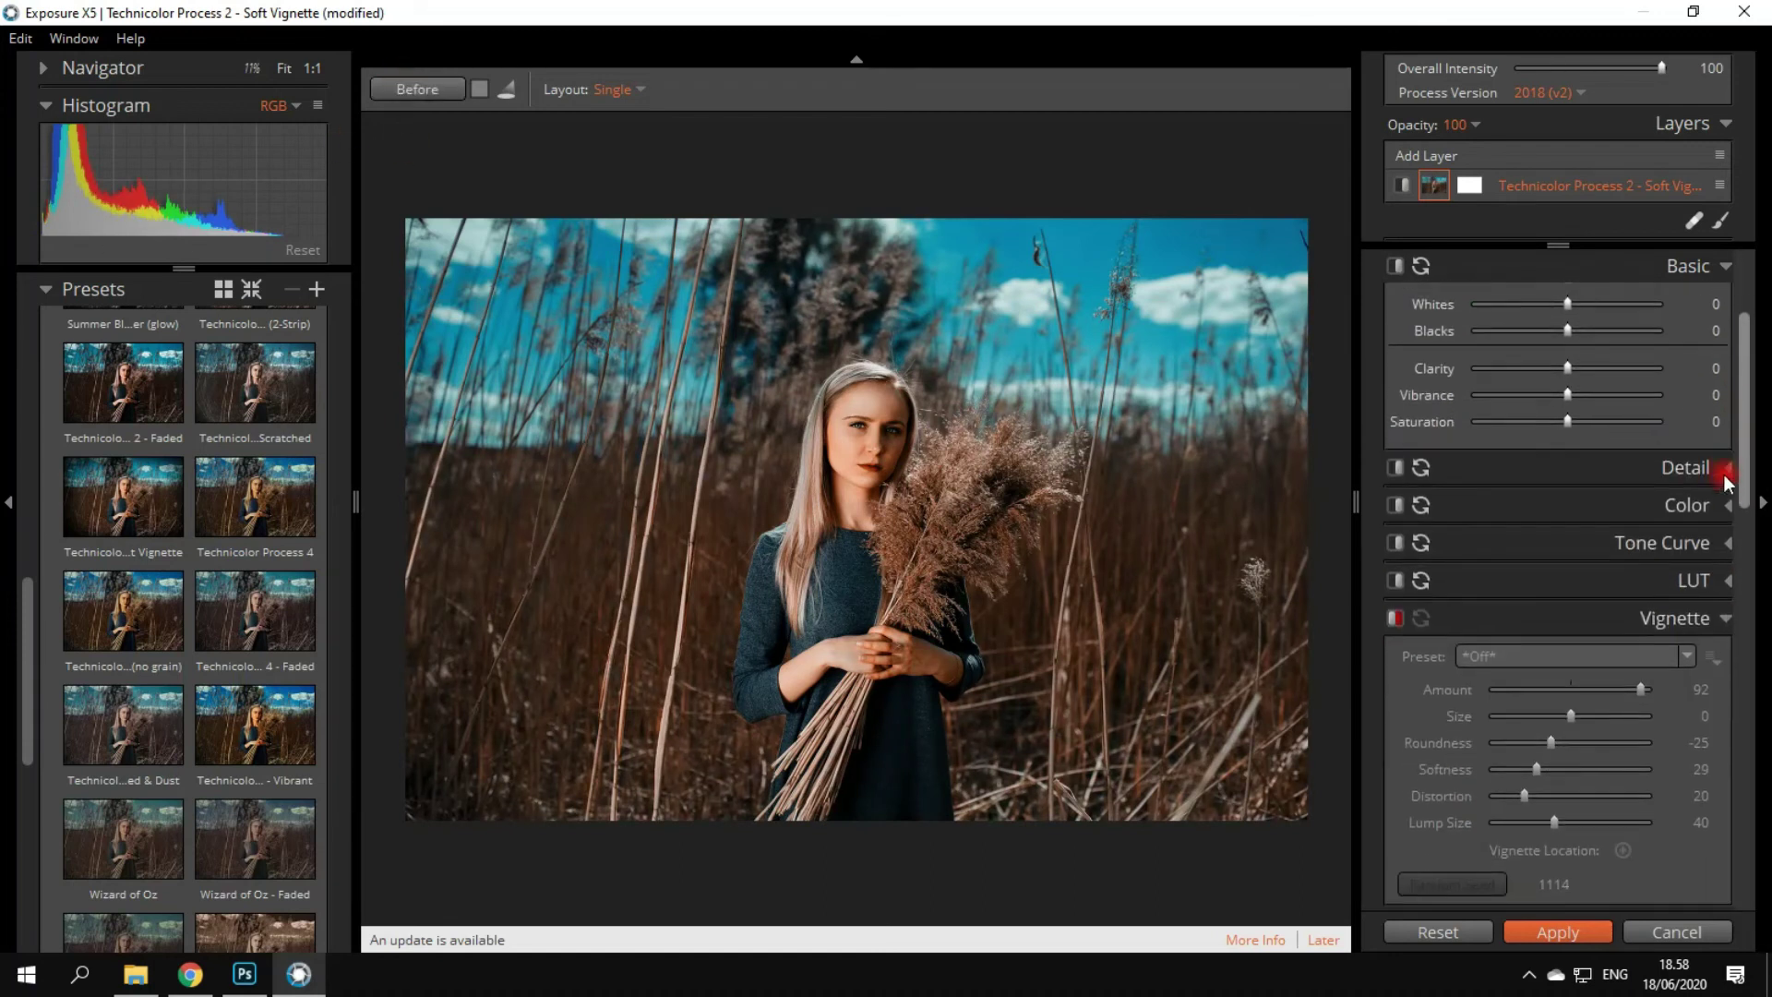
click(1726, 617)
- Reduce the Overall Intensity and apply the modified Soft Vignette preset to the photo
scroll(1743, 542, down, 1)
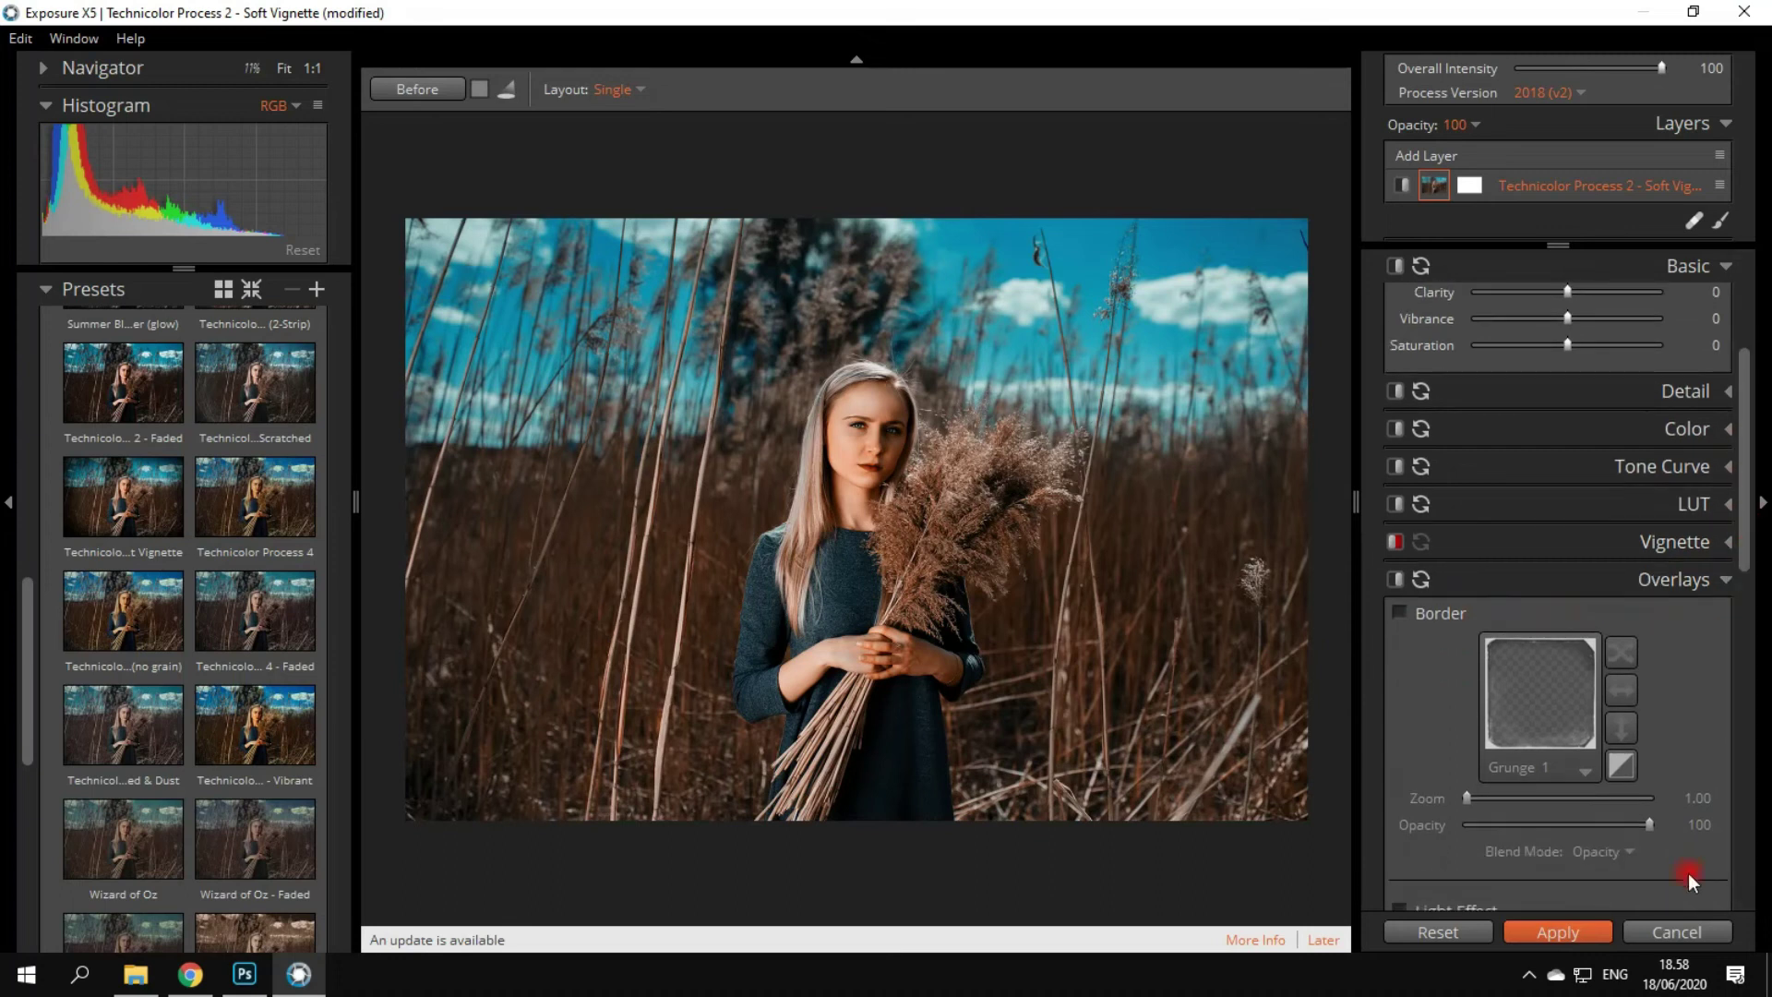
drag(1745, 514, 1747, 858)
drag(1648, 77, 1577, 68)
click(1571, 933)
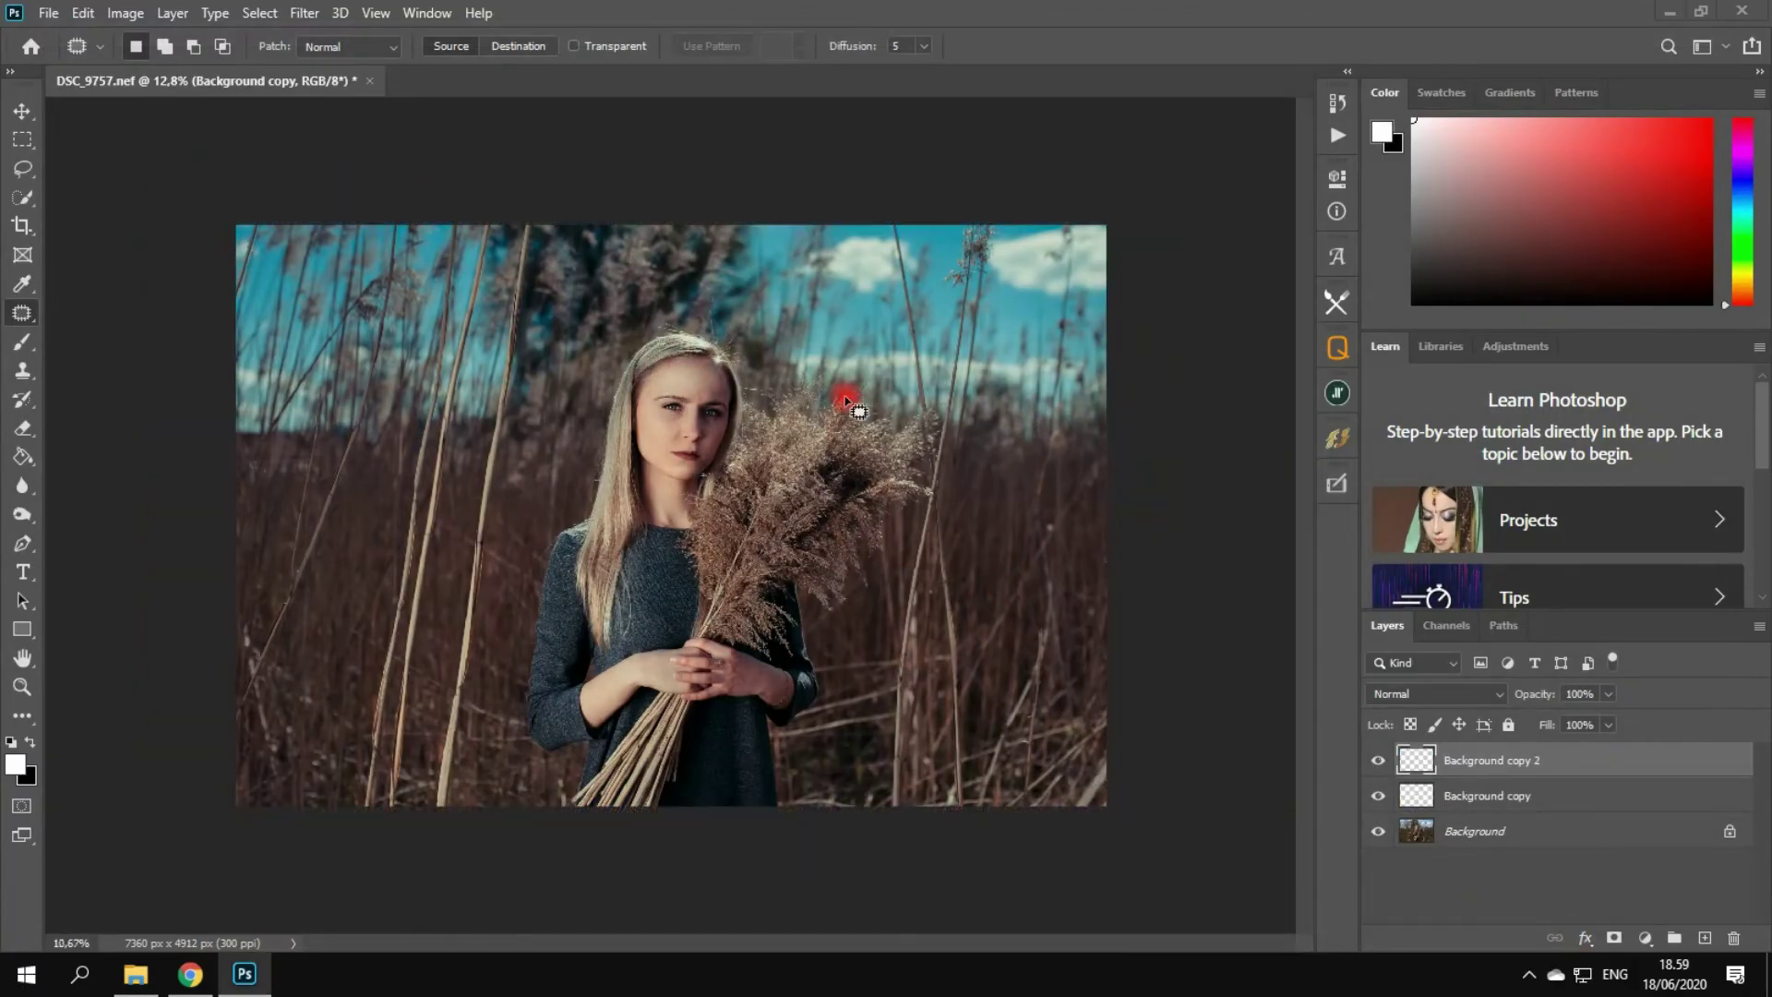
- Switch to Photoshop, examine the woman's face up close and compare the photo with and without the Exposure X5 layer
scroll(847, 398, up, 10)
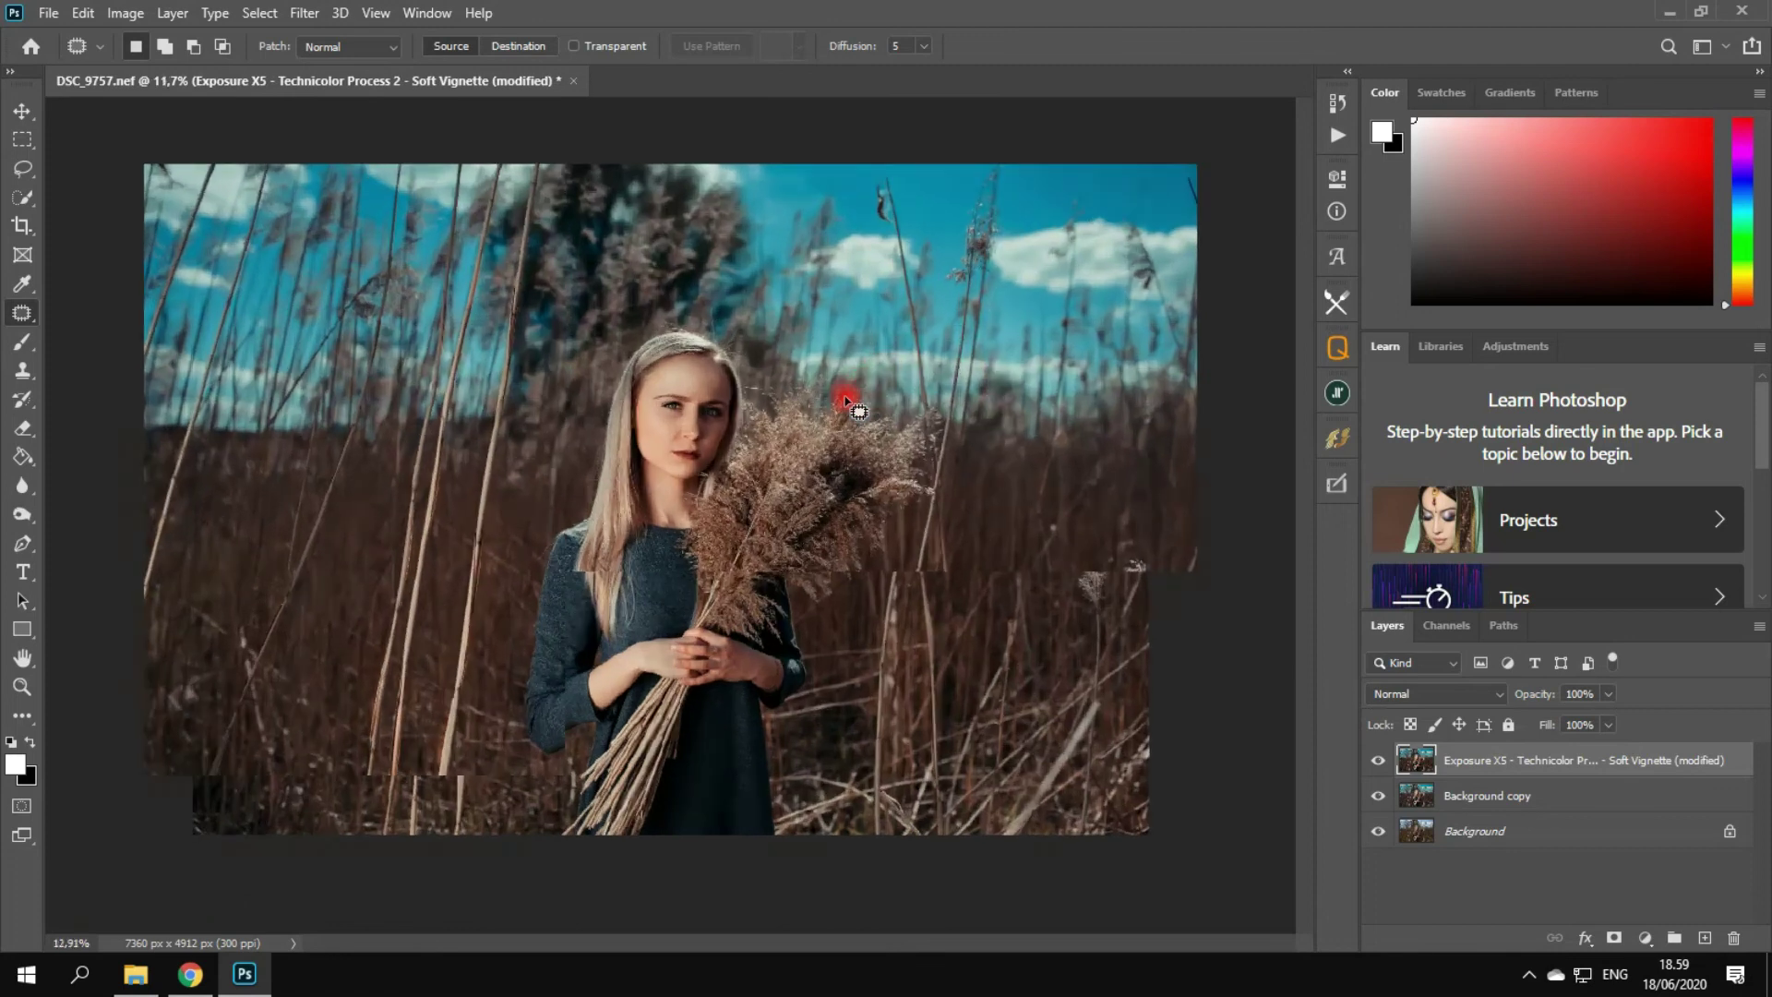
scroll(574, 427, up, 2)
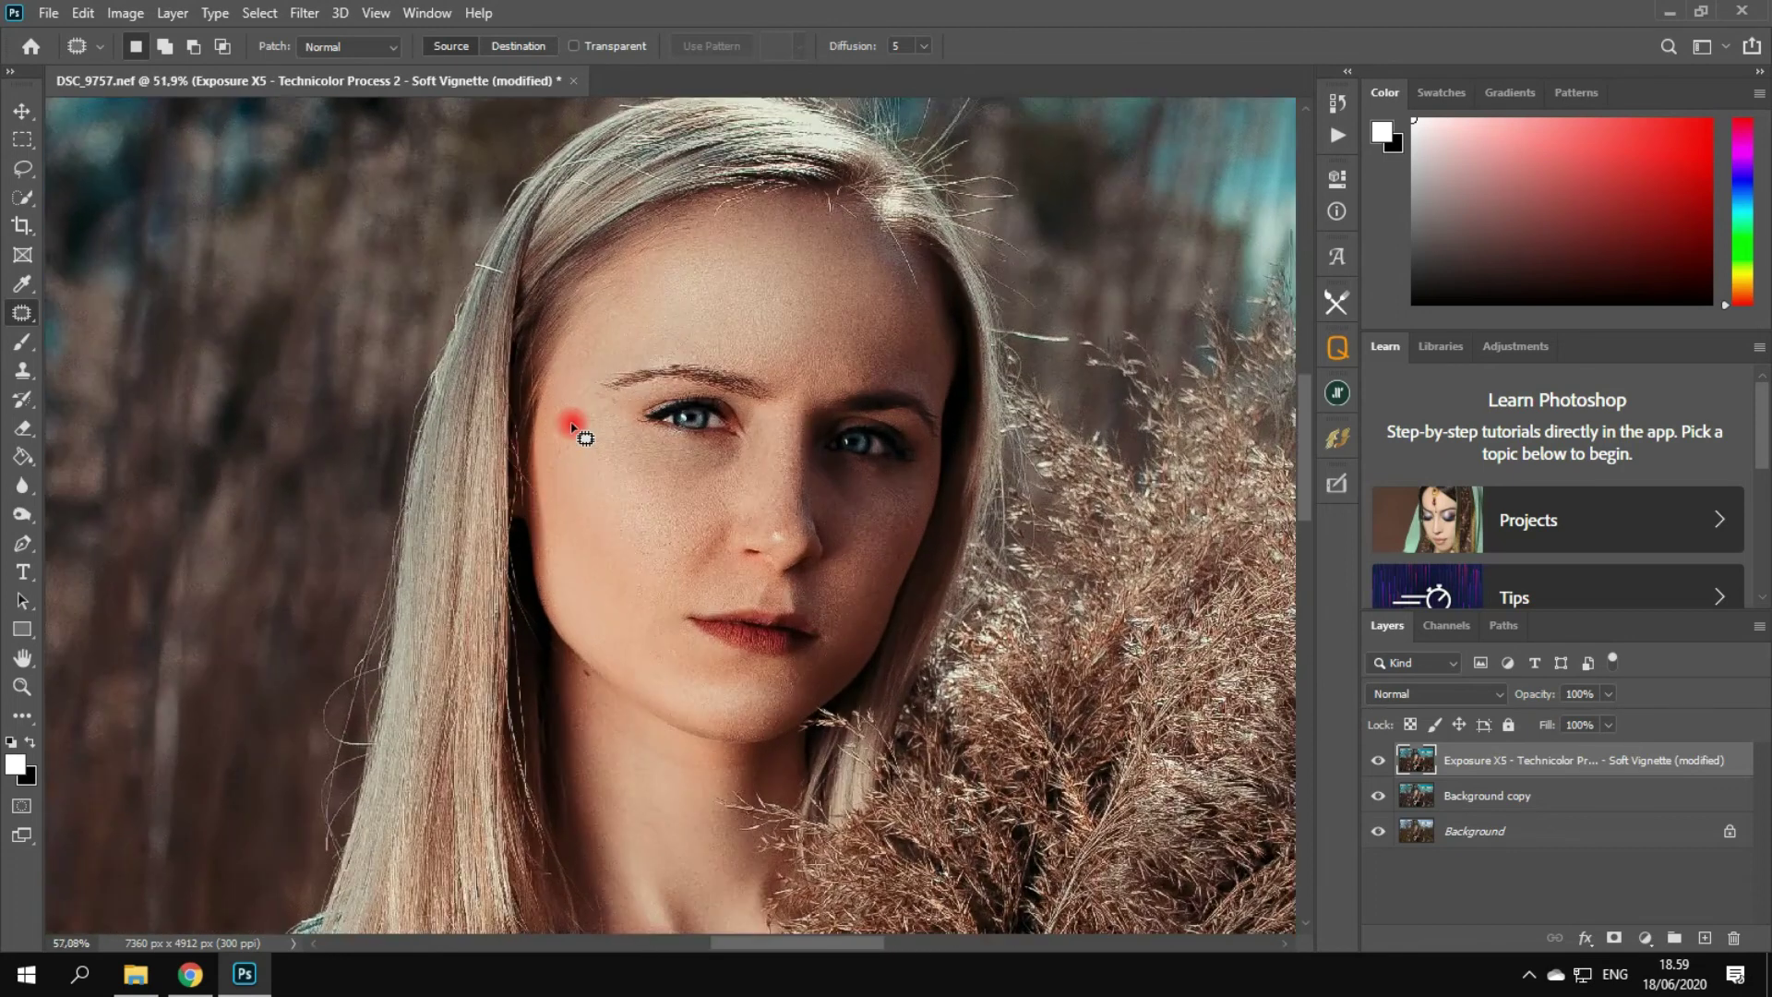
click(1378, 760)
click(1378, 760)
scroll(965, 506, down, 8)
scroll(946, 500, down, 1)
scroll(946, 500, up, 1)
scroll(707, 362, up, 3)
scroll(705, 361, down, 4)
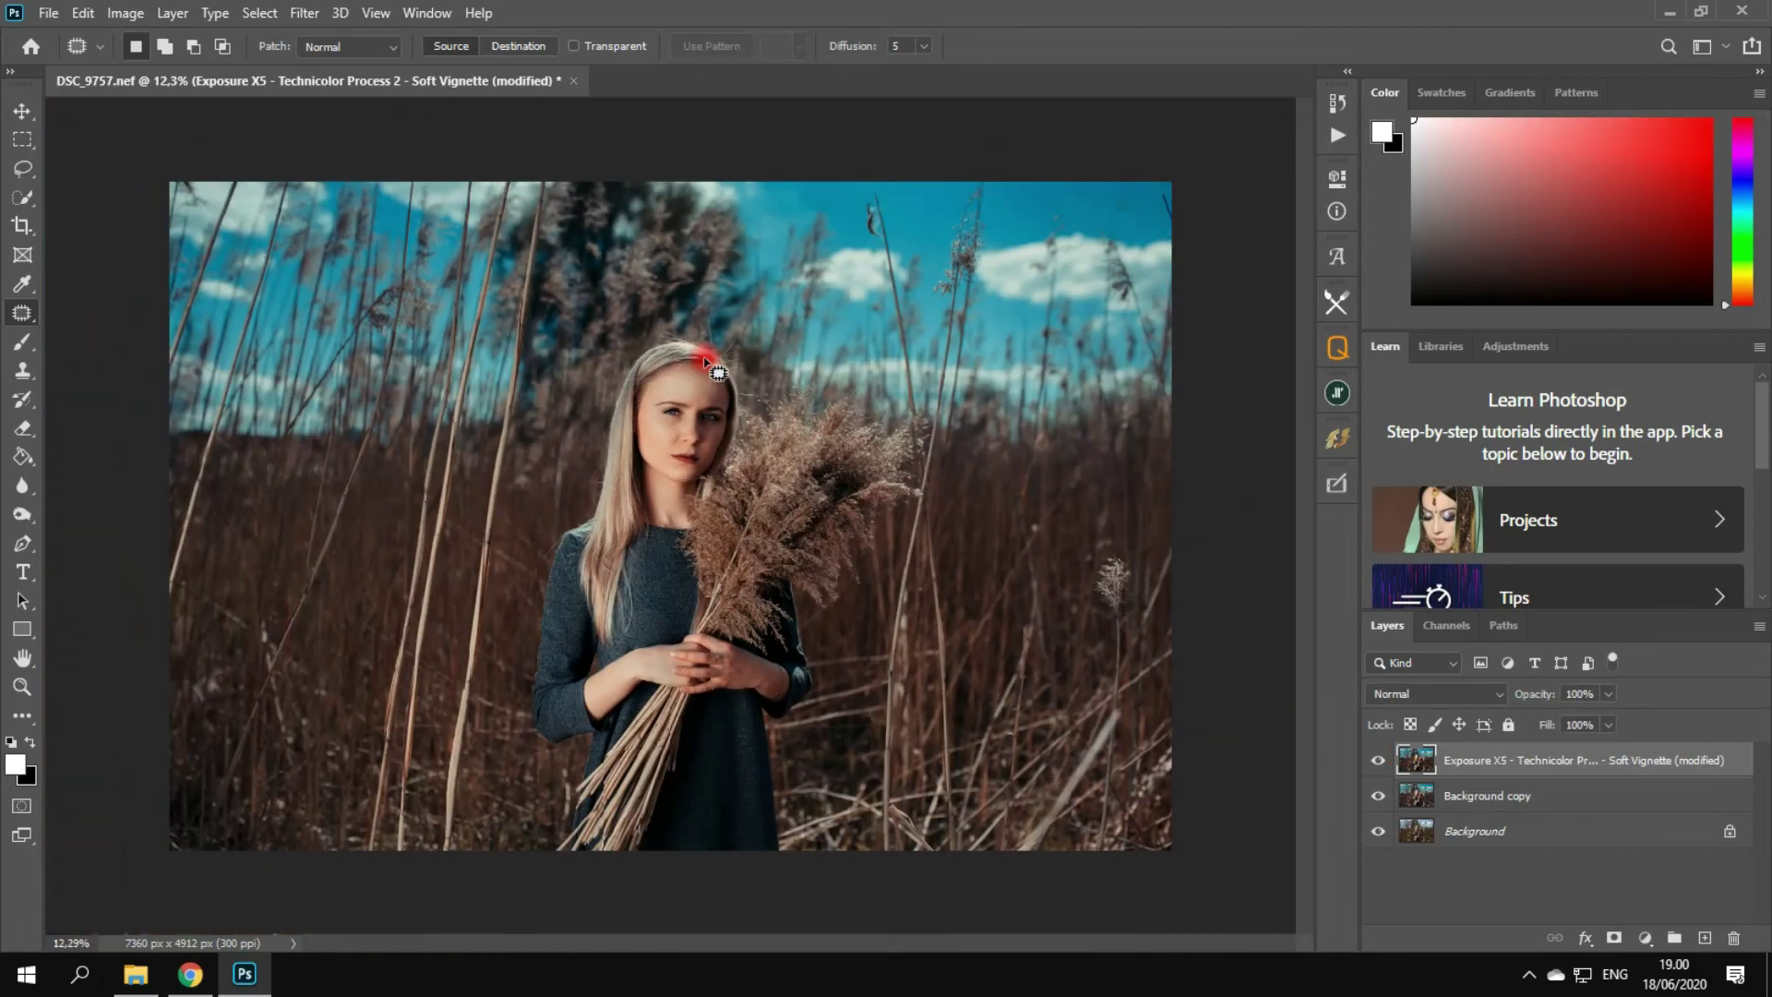
scroll(772, 348, up, 3)
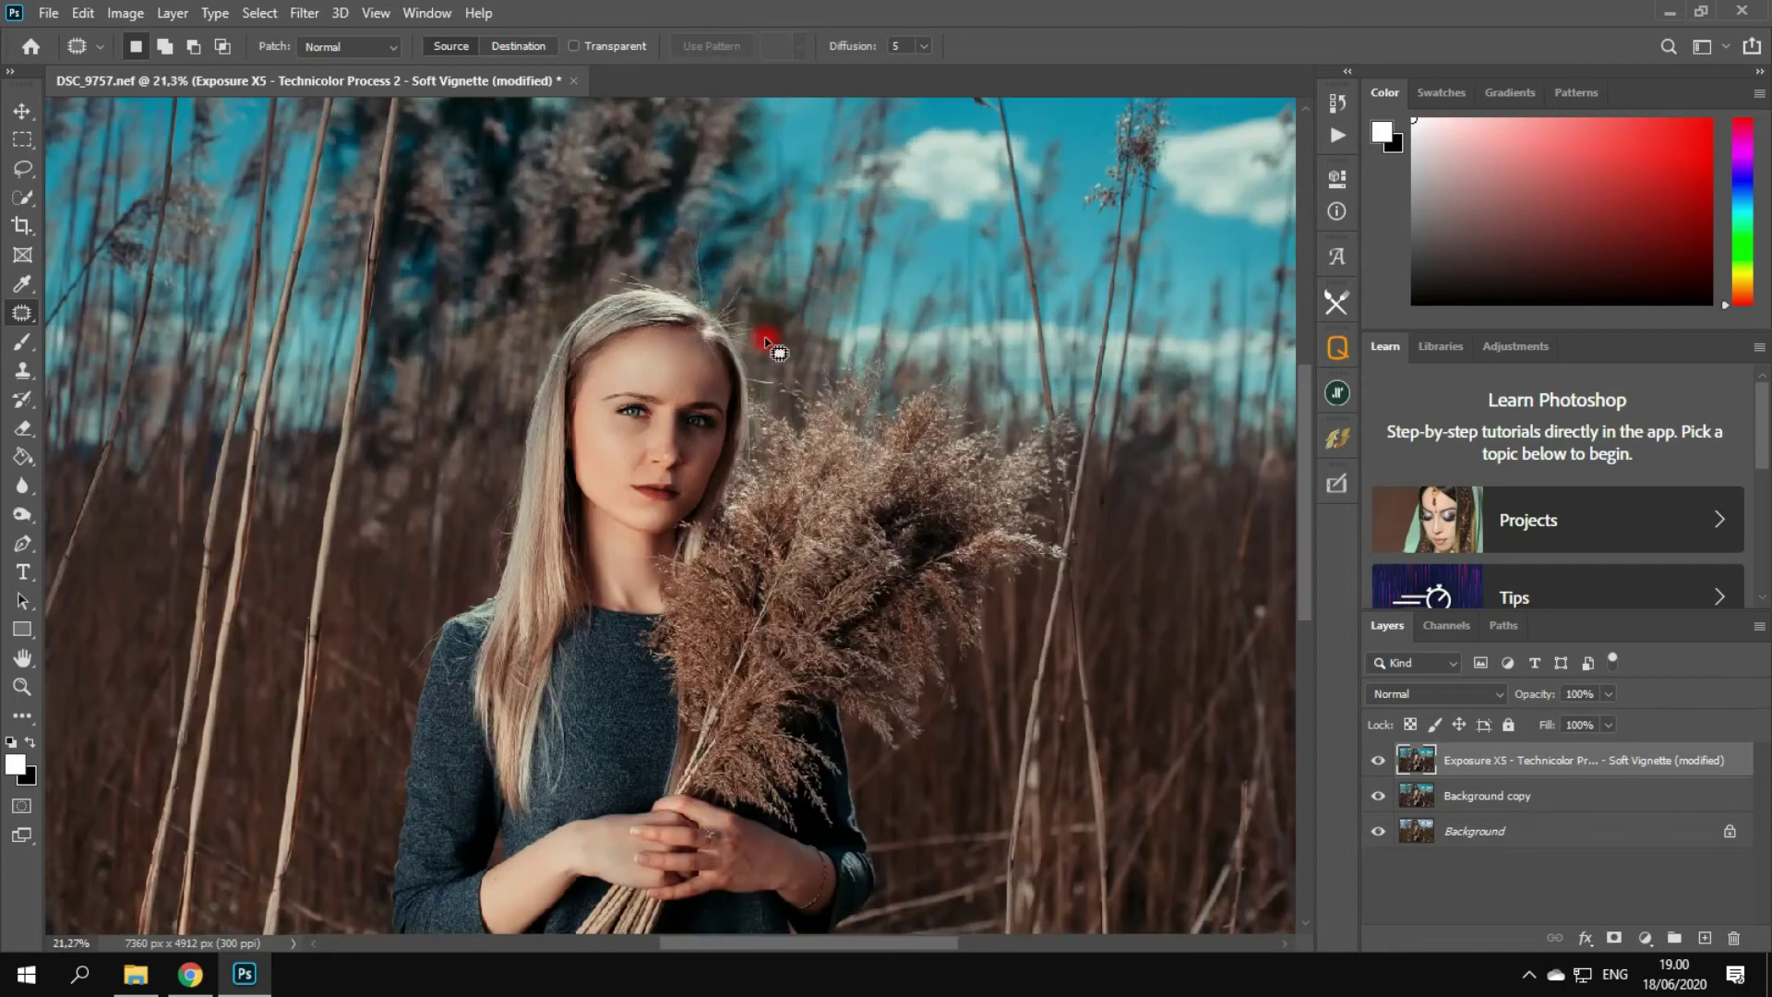
scroll(839, 363, down, 2)
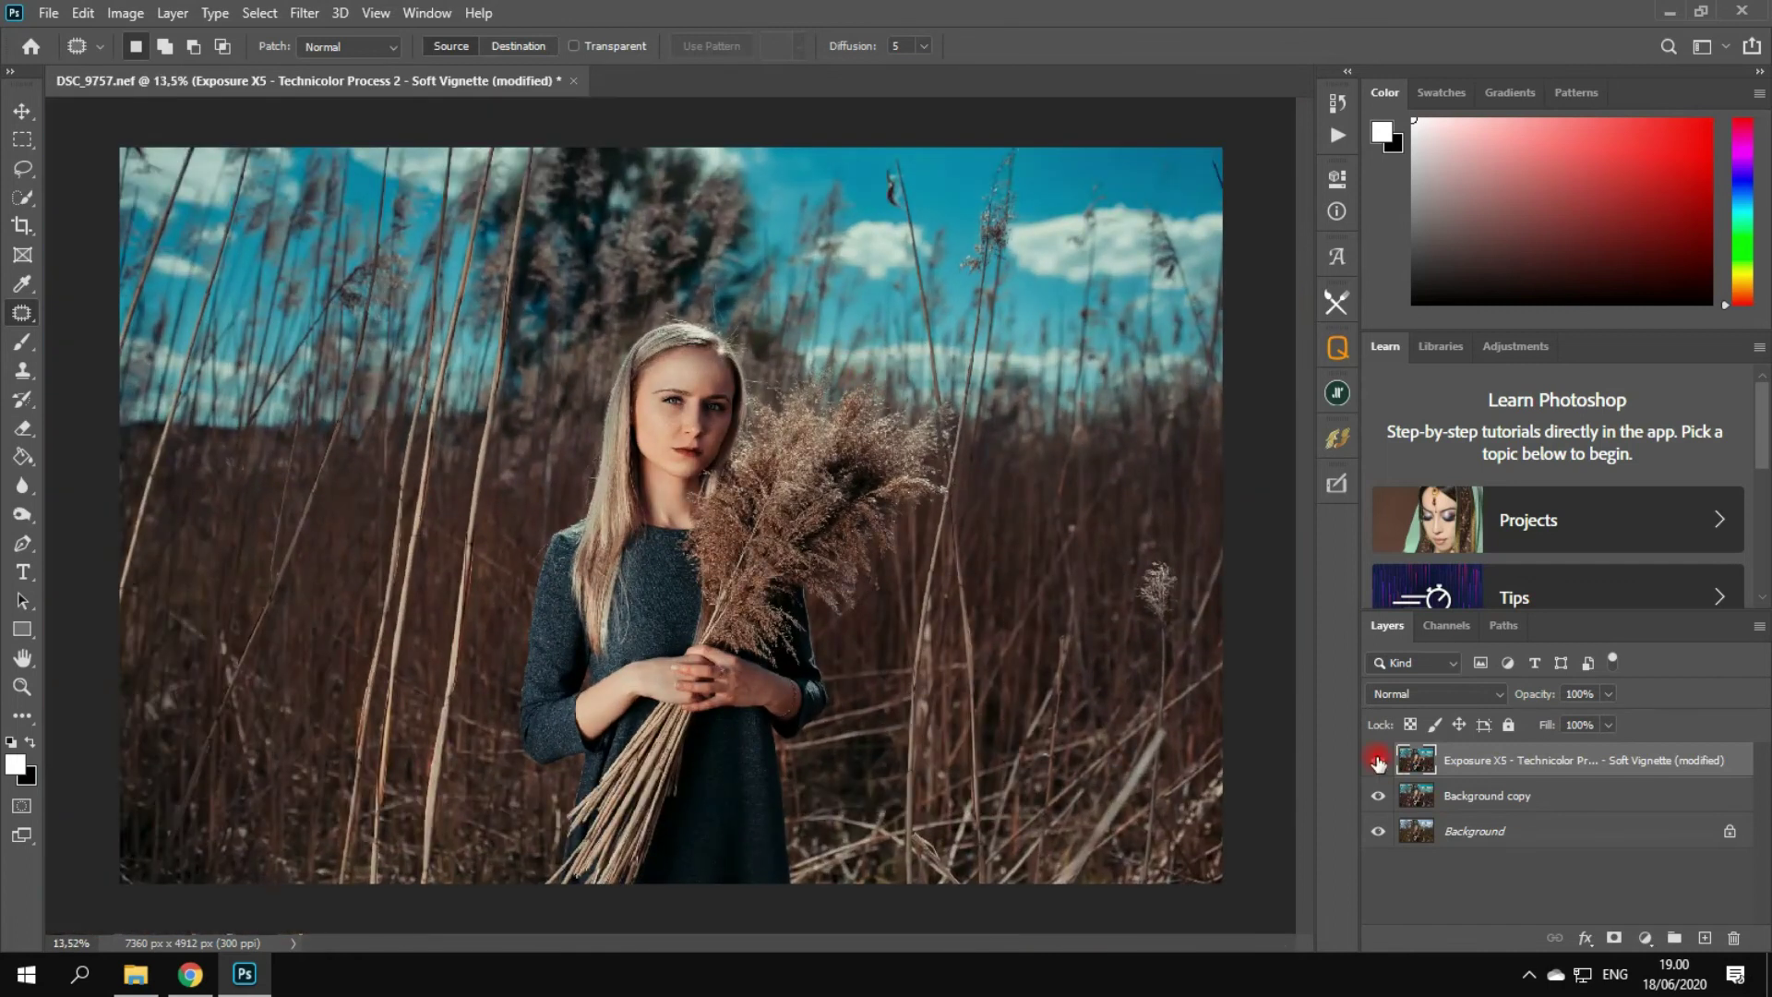
scroll(1189, 649, down, 1)
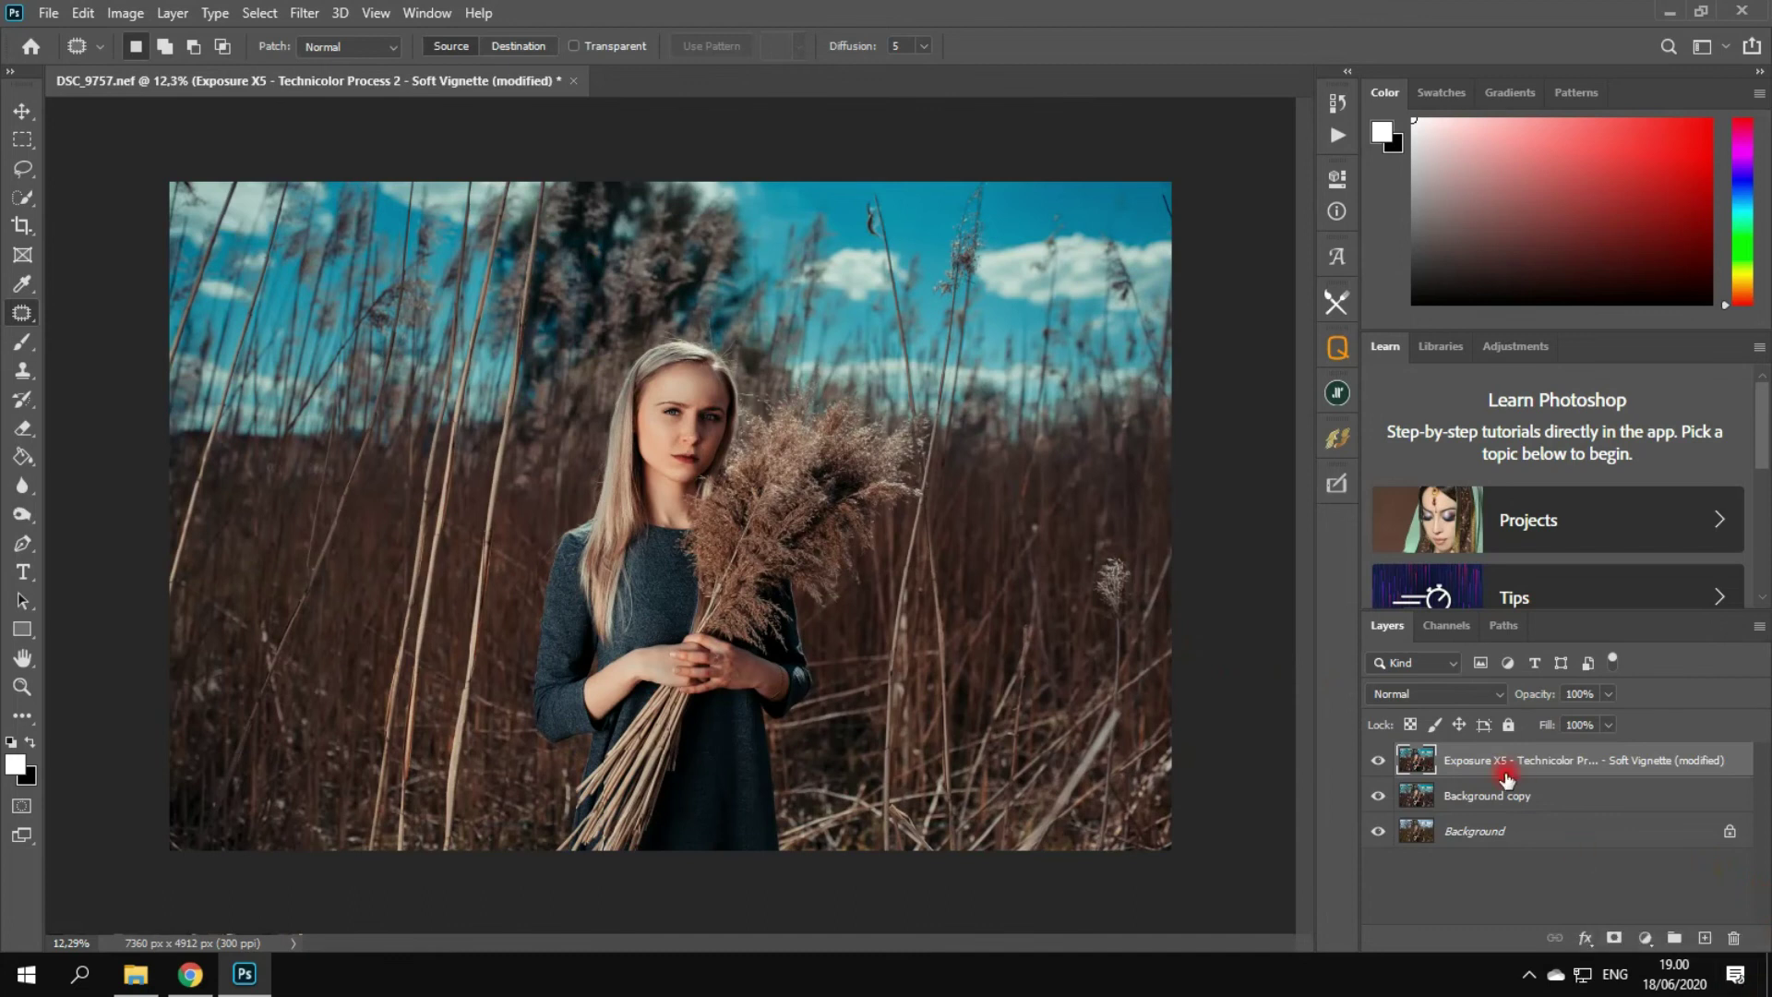
- Duplicate the Exposure X5 layer and apply a Camera Raw Filter with Oranges saturation at -19 and Oranges luminance at +2
key(ctrl+j)
click(304, 12)
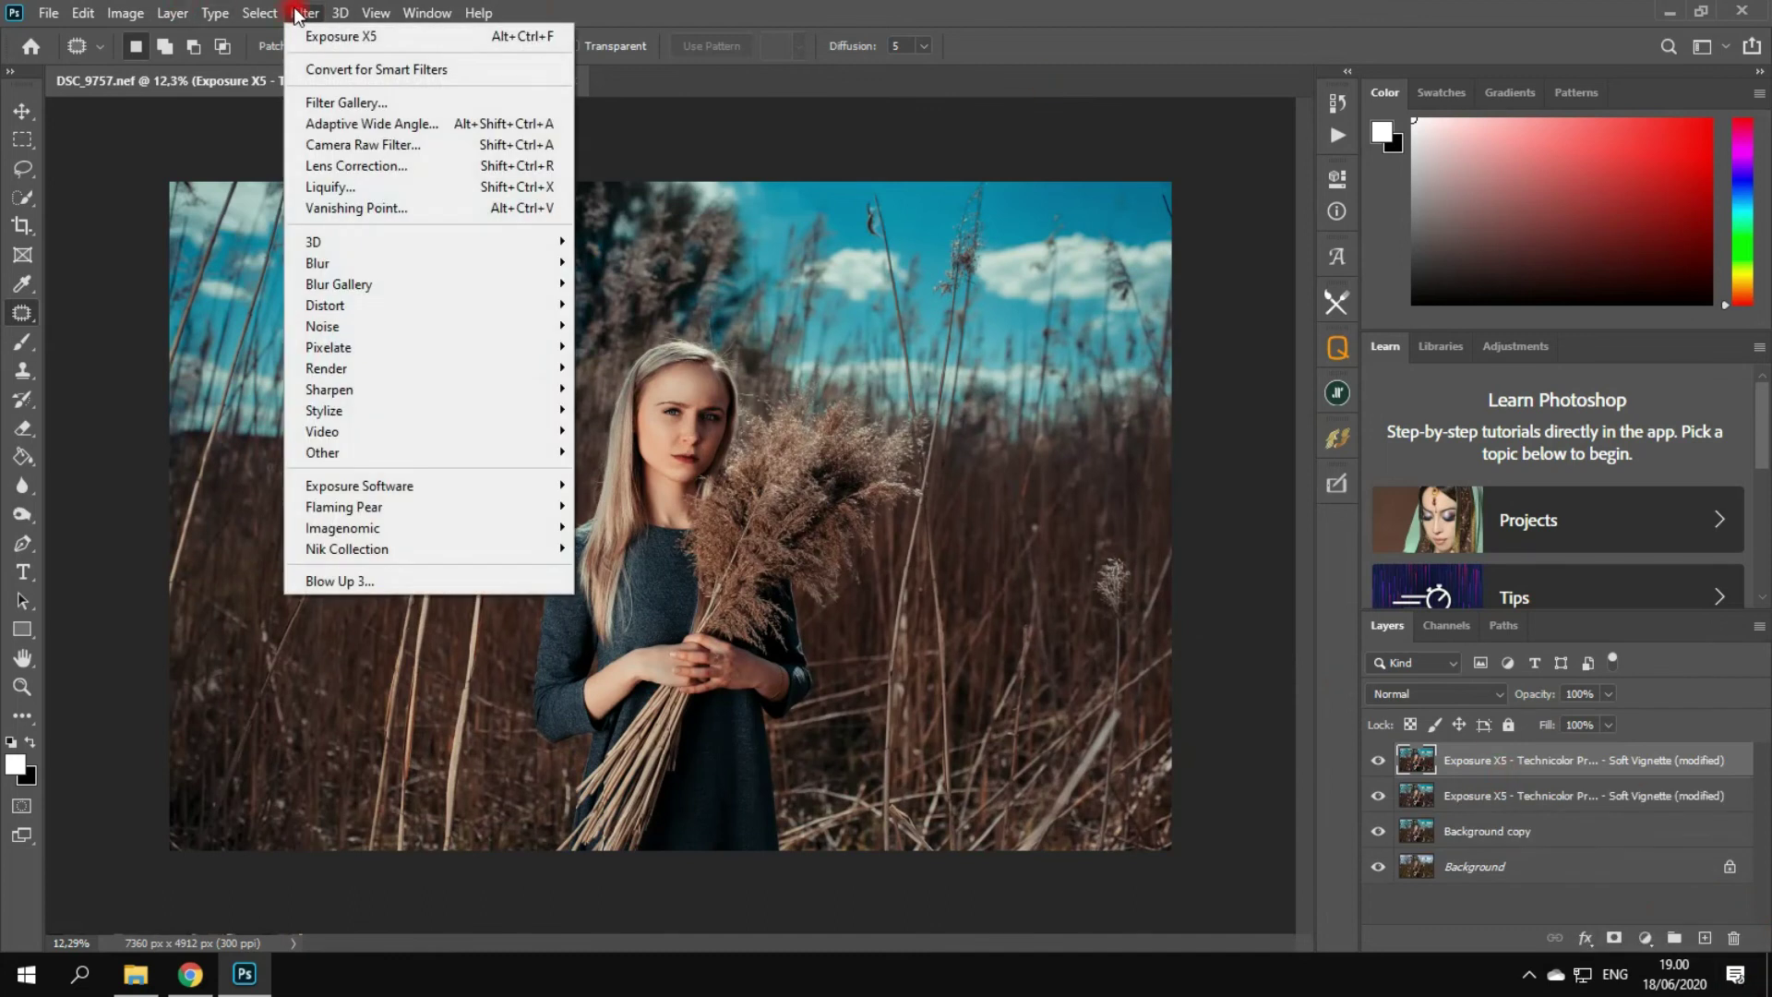
click(357, 139)
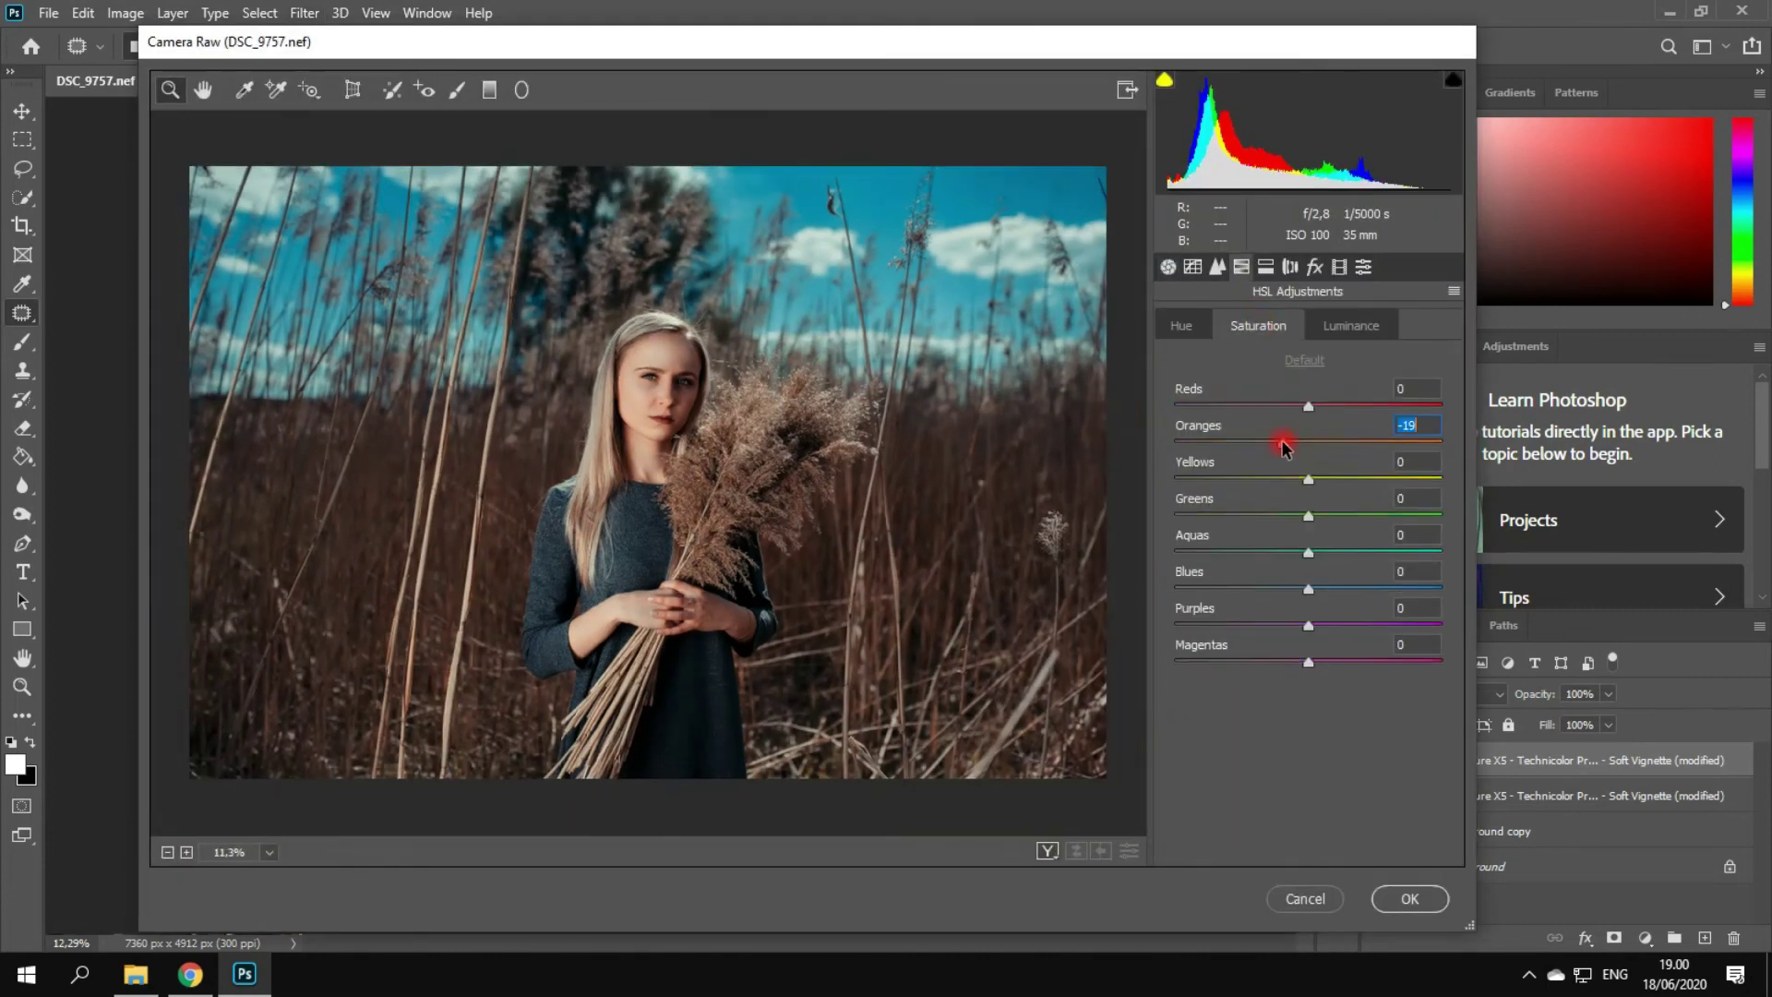
click(1351, 325)
drag(1337, 445, 1299, 452)
scroll(913, 443, down, 1)
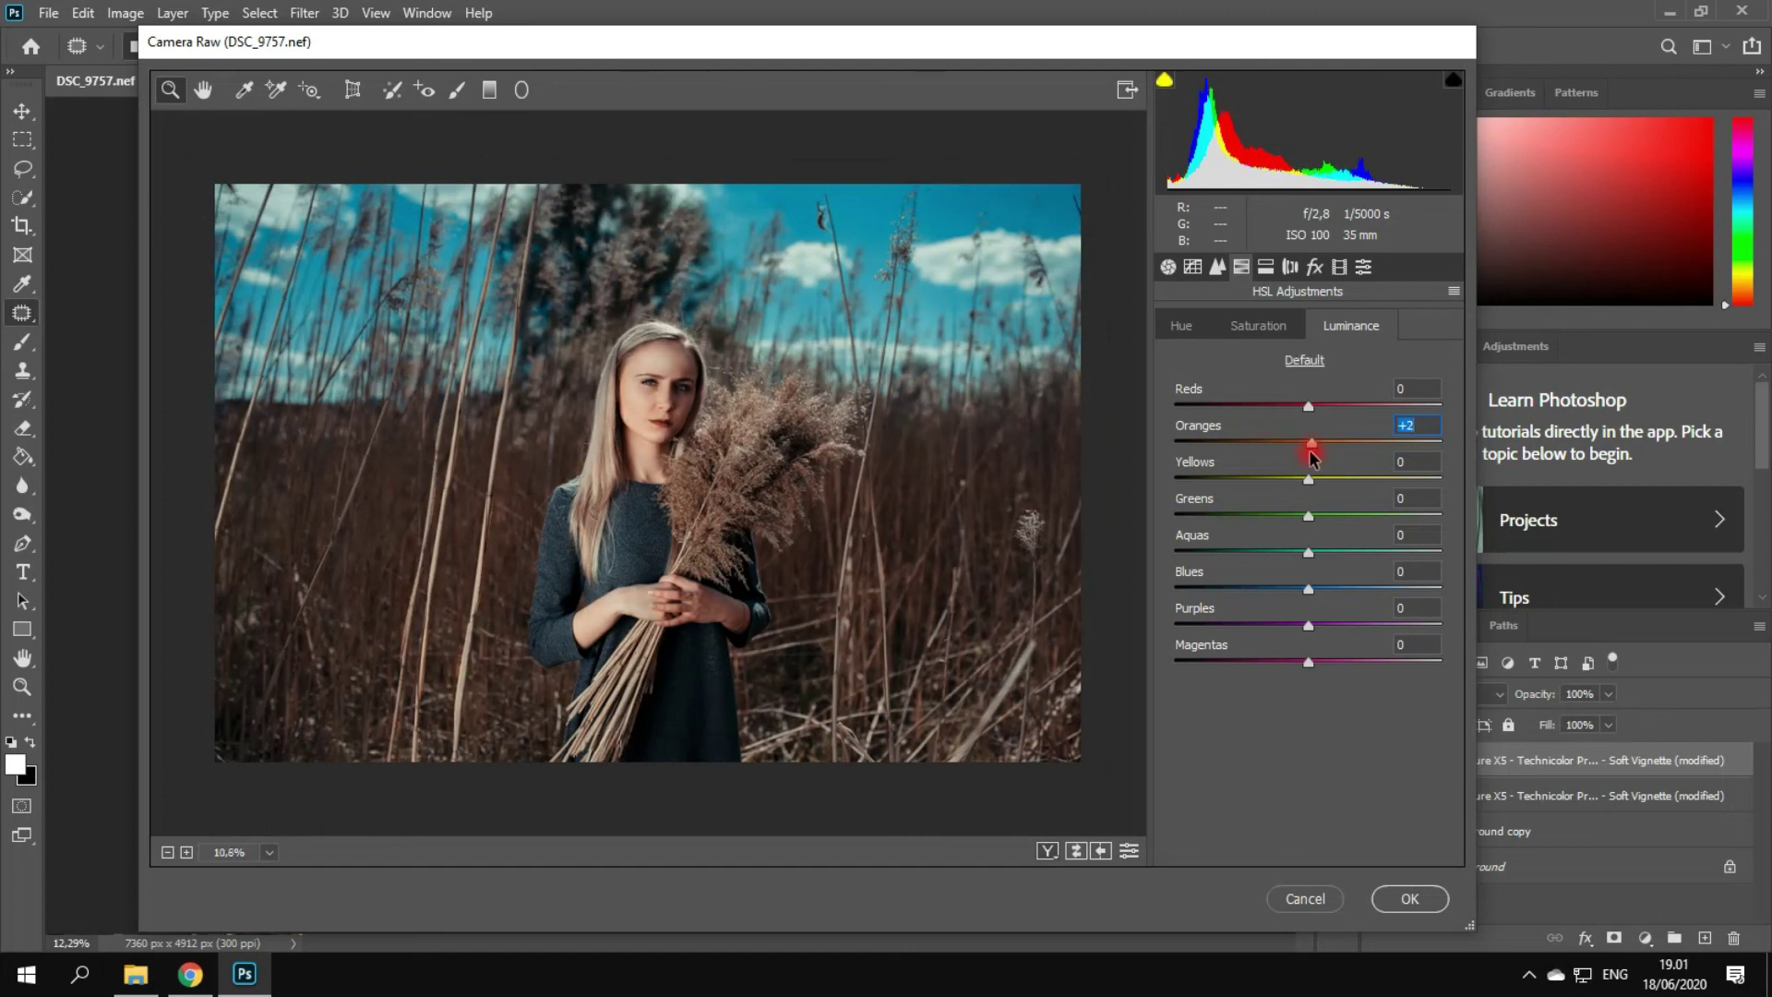
click(1410, 898)
- Inspect the skin tones on the woman's face up close and in the full photo after the orange adjustment
scroll(696, 427, up, 5)
scroll(736, 427, down, 3)
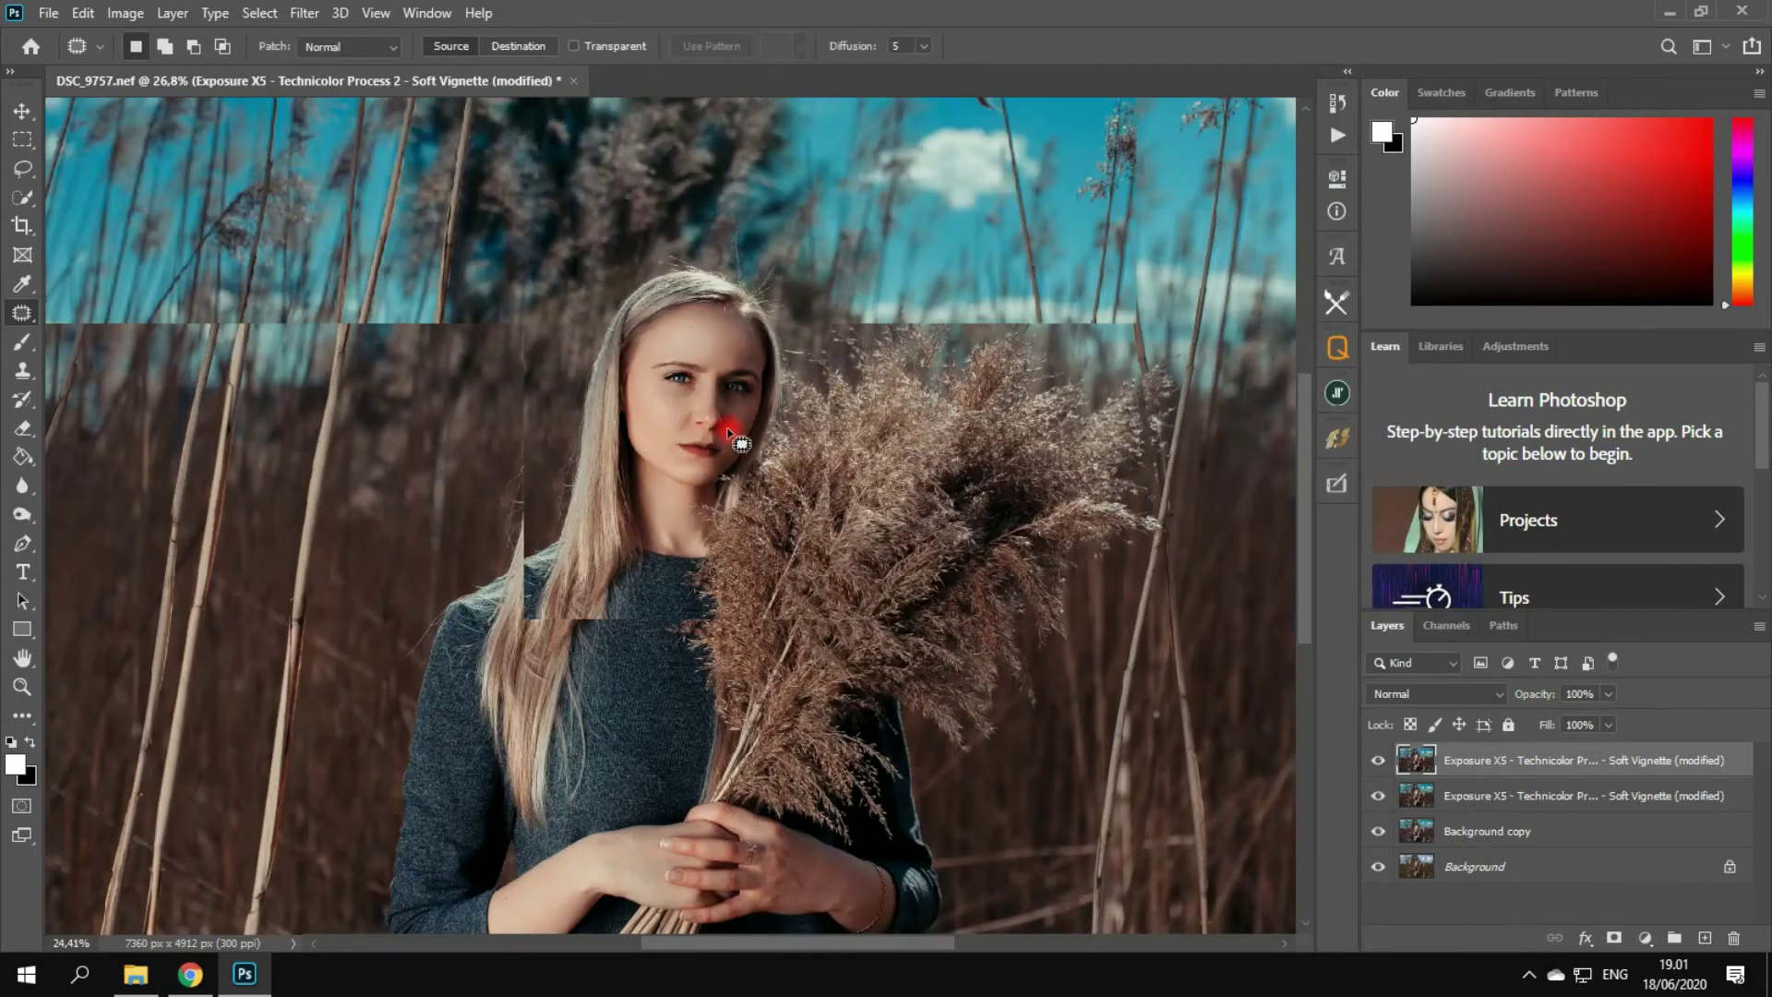
scroll(1089, 572, down, 3)
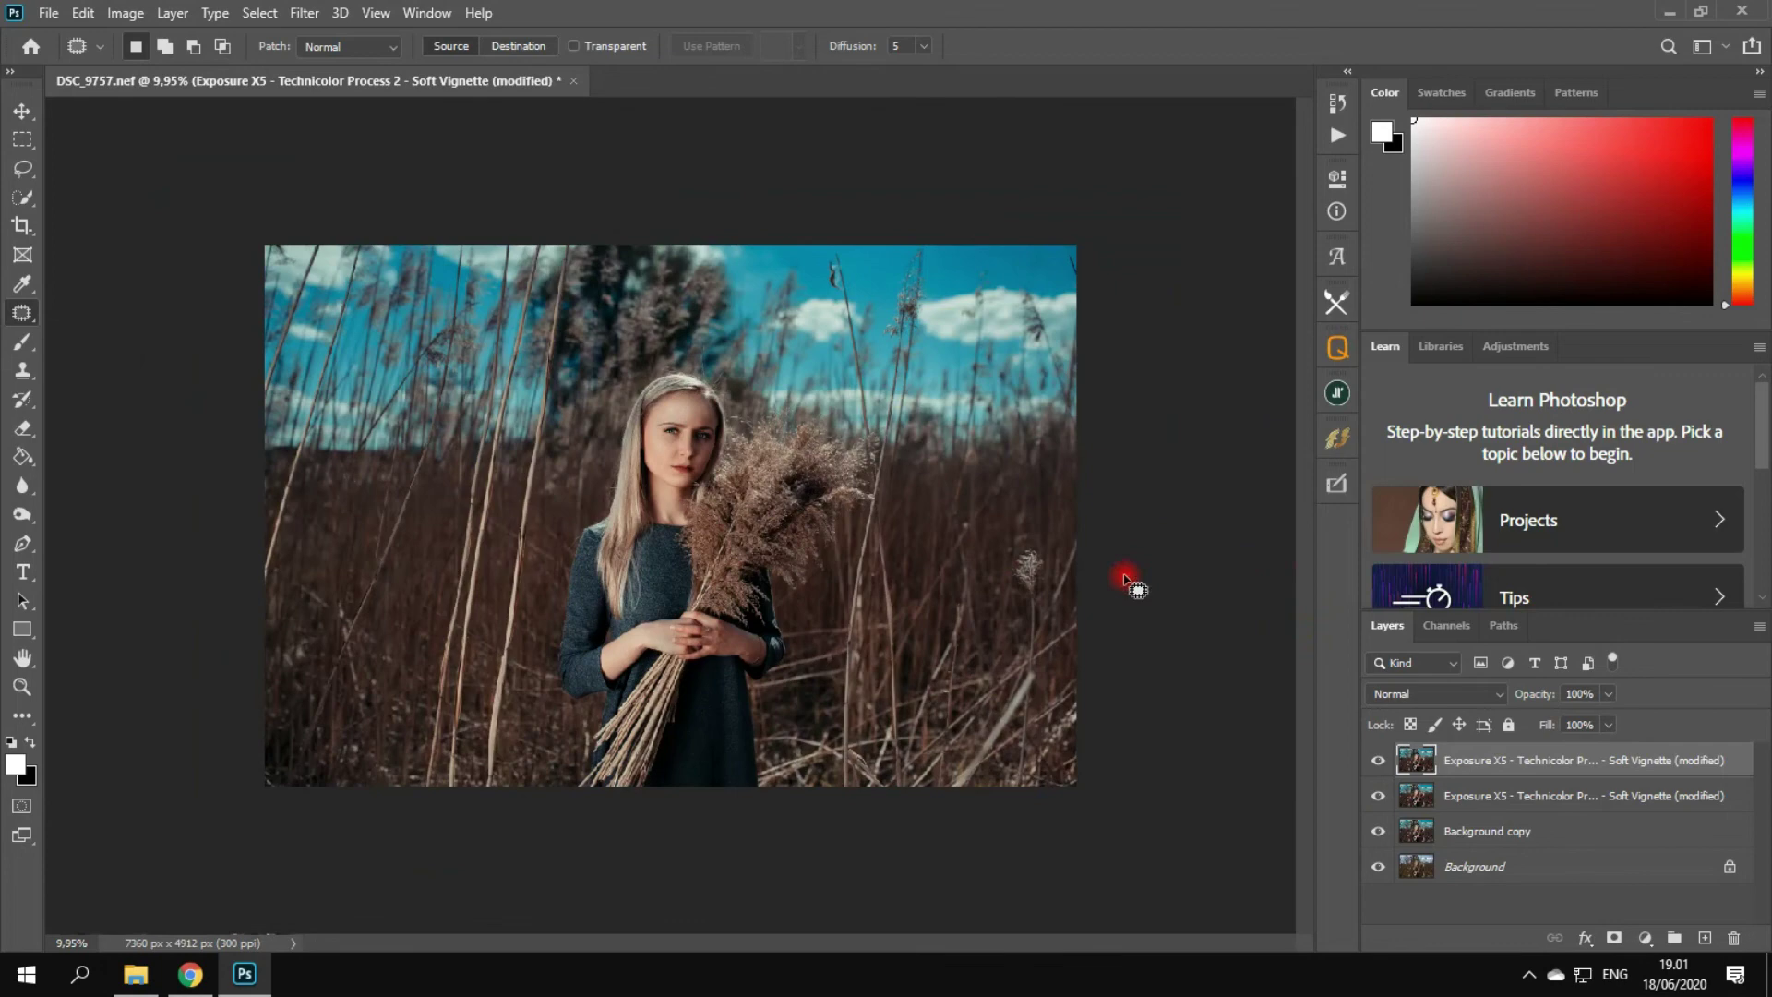
click(23, 139)
scroll(678, 382, up, 7)
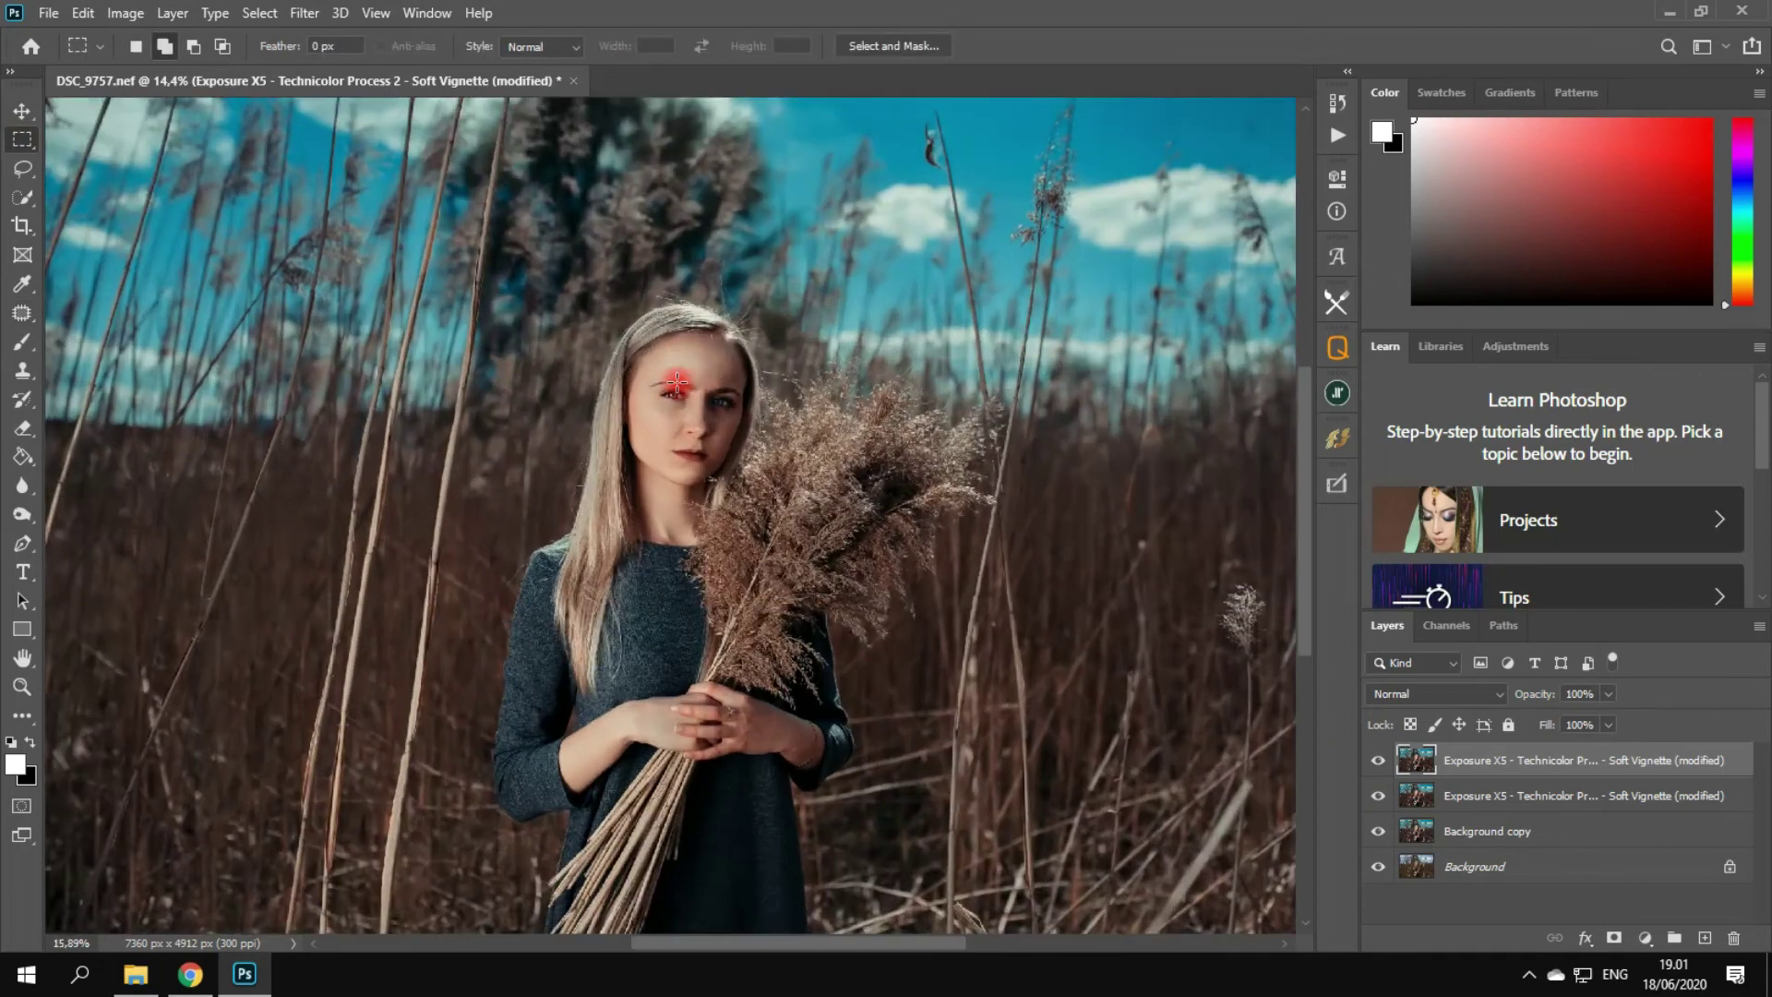
scroll(677, 383, up, 2)
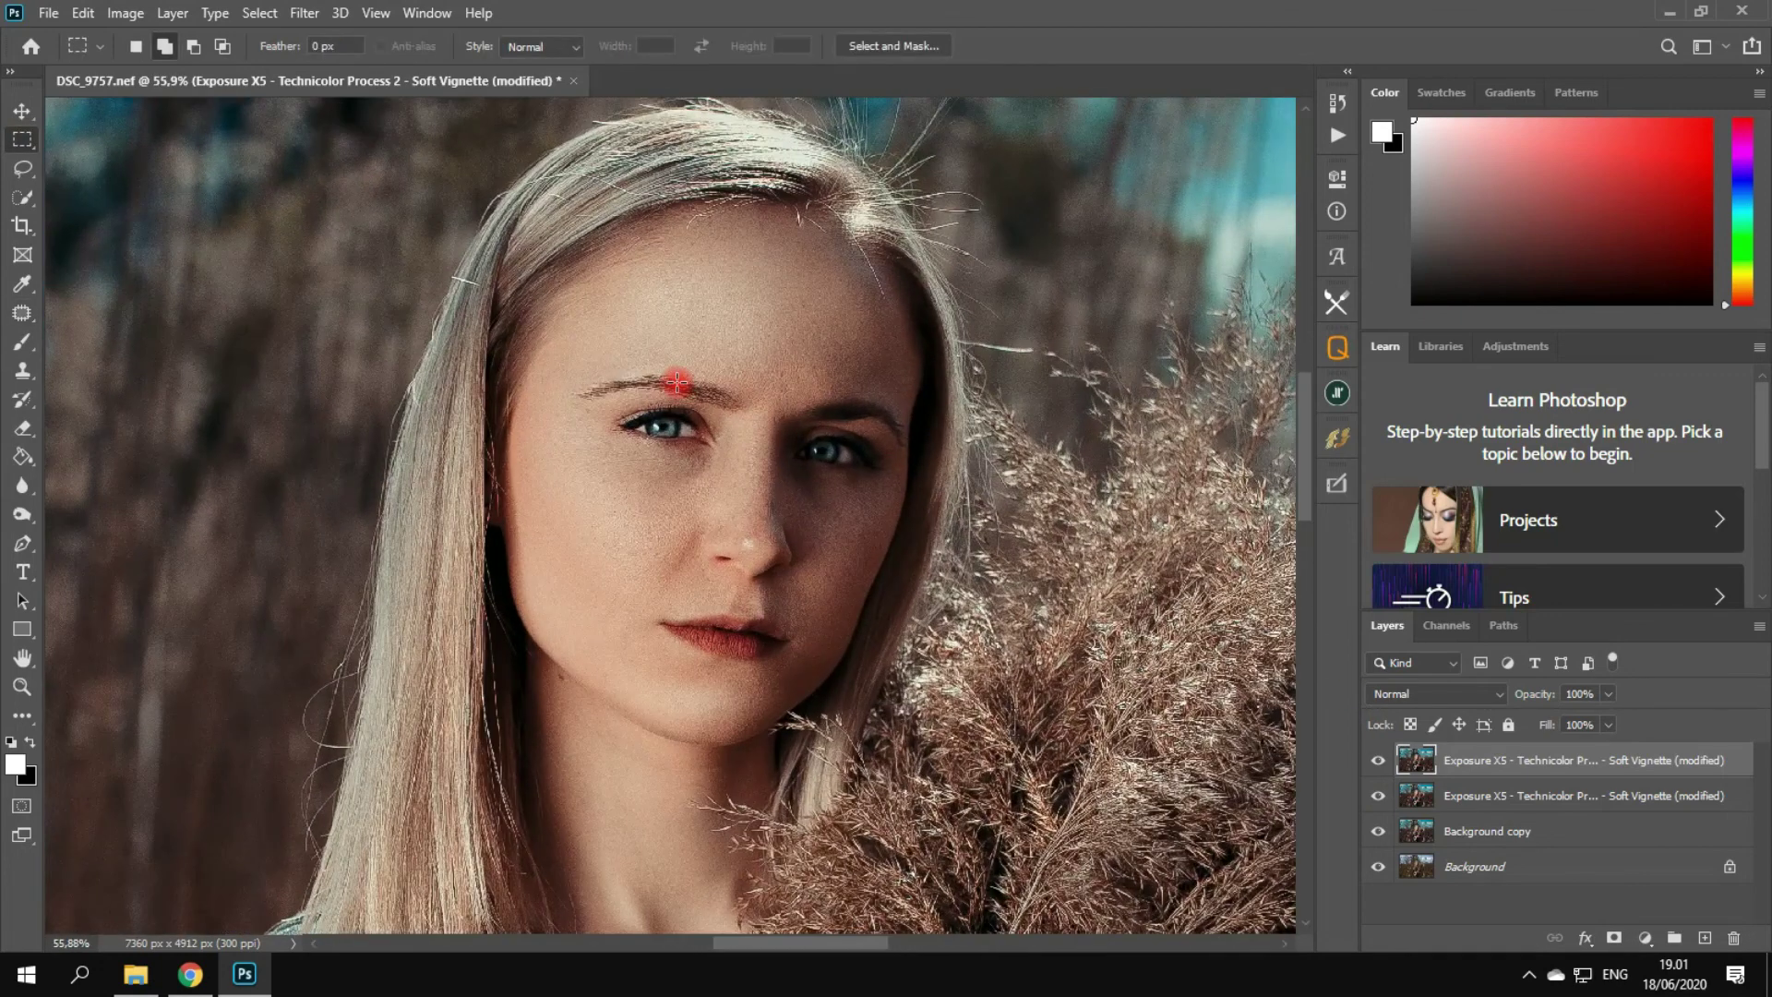
scroll(677, 382, down, 2)
scroll(677, 382, up, 2)
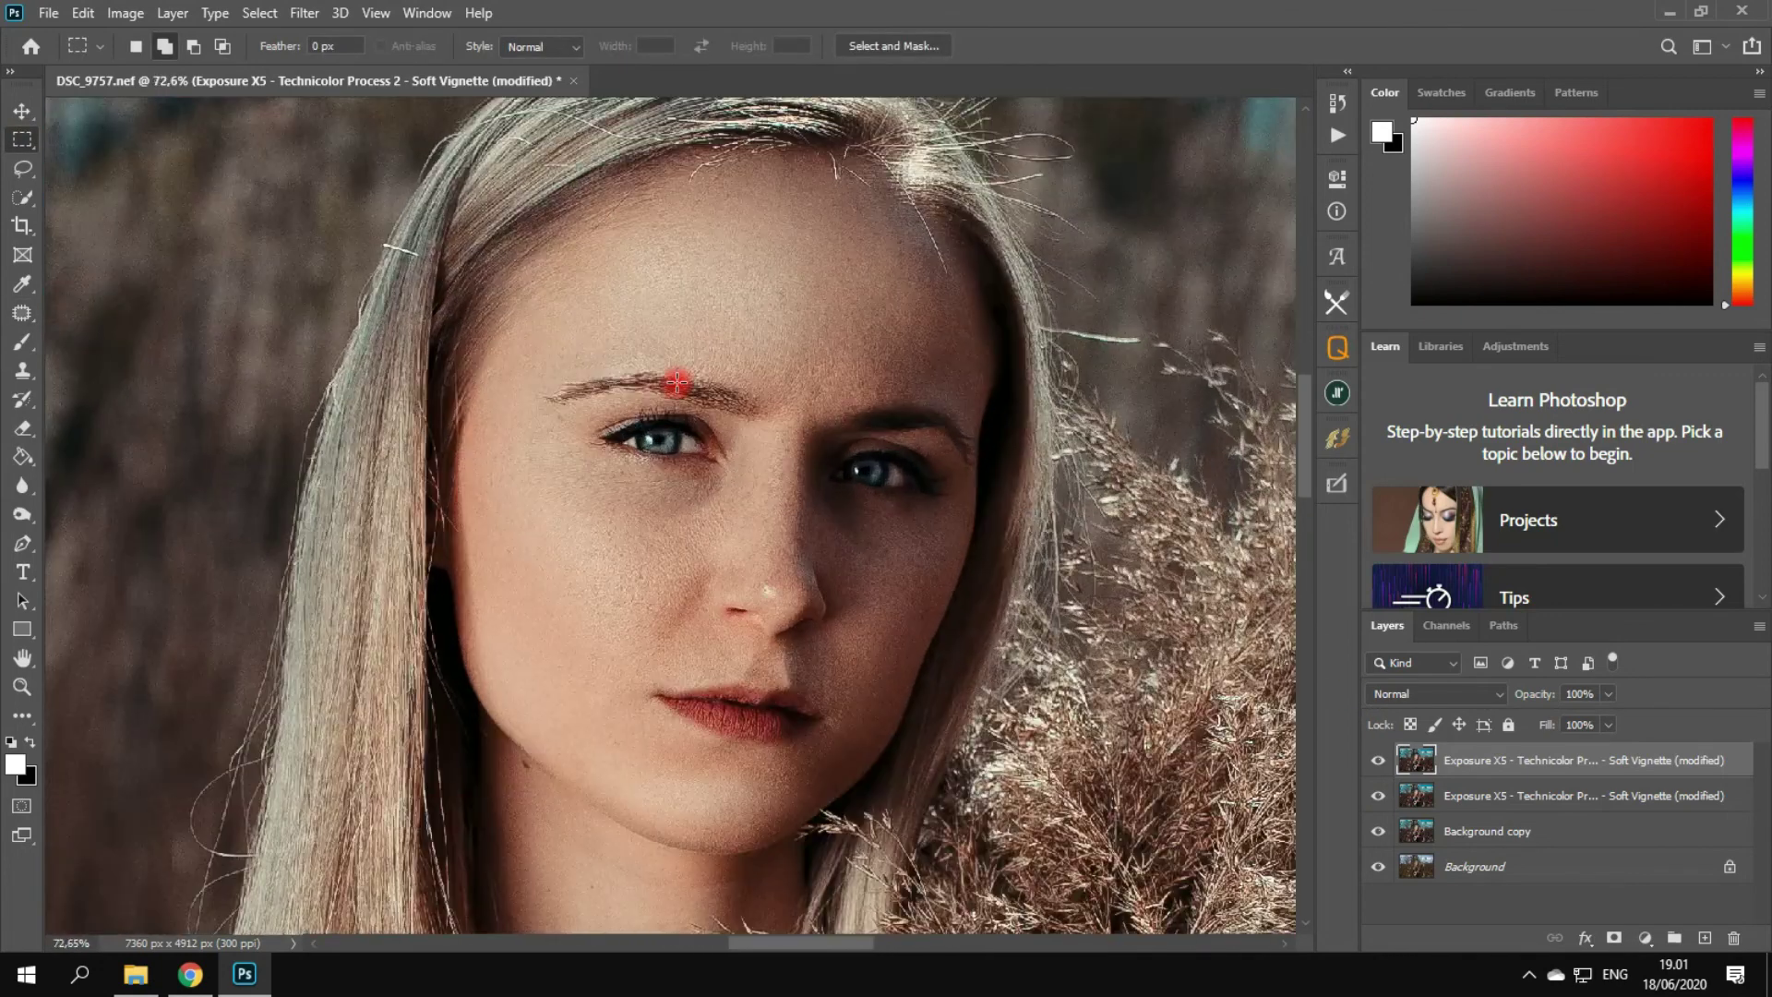
scroll(677, 382, down, 4)
scroll(678, 383, down, 4)
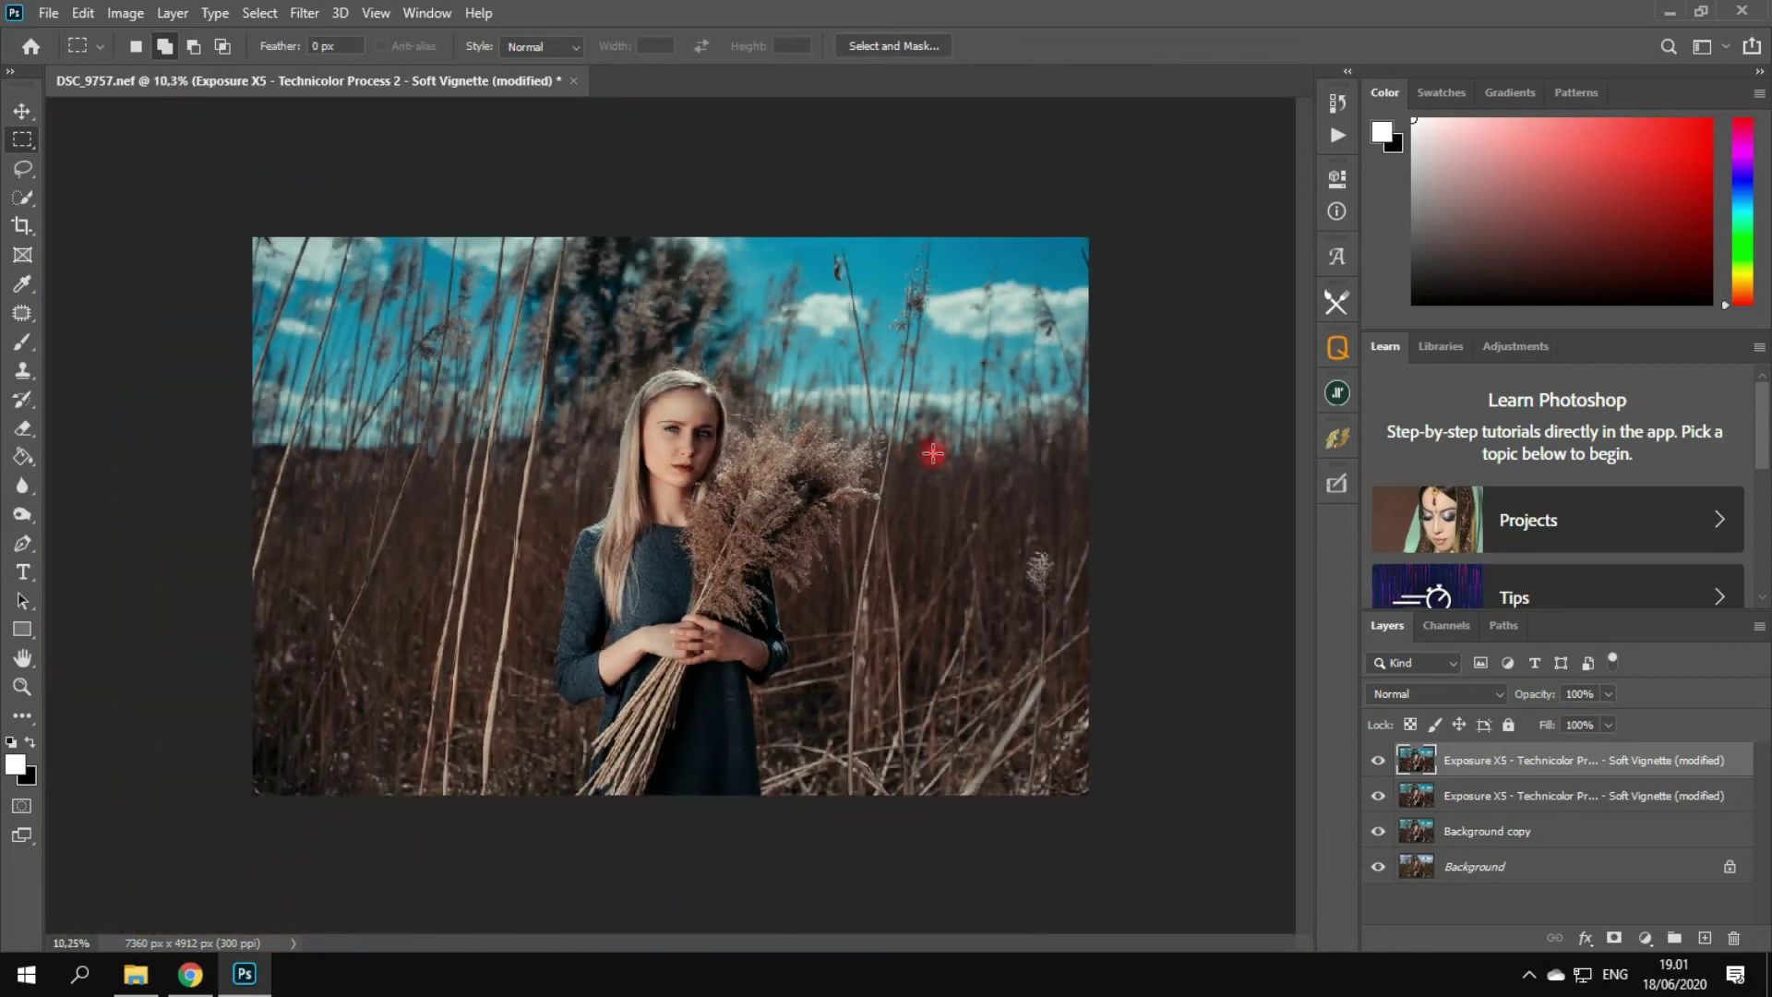
scroll(932, 453, down, 1)
- Compare the photo before and after the last adjustments by toggling the visibility of the two Exposure X5 layers
click(1384, 759)
click(1384, 796)
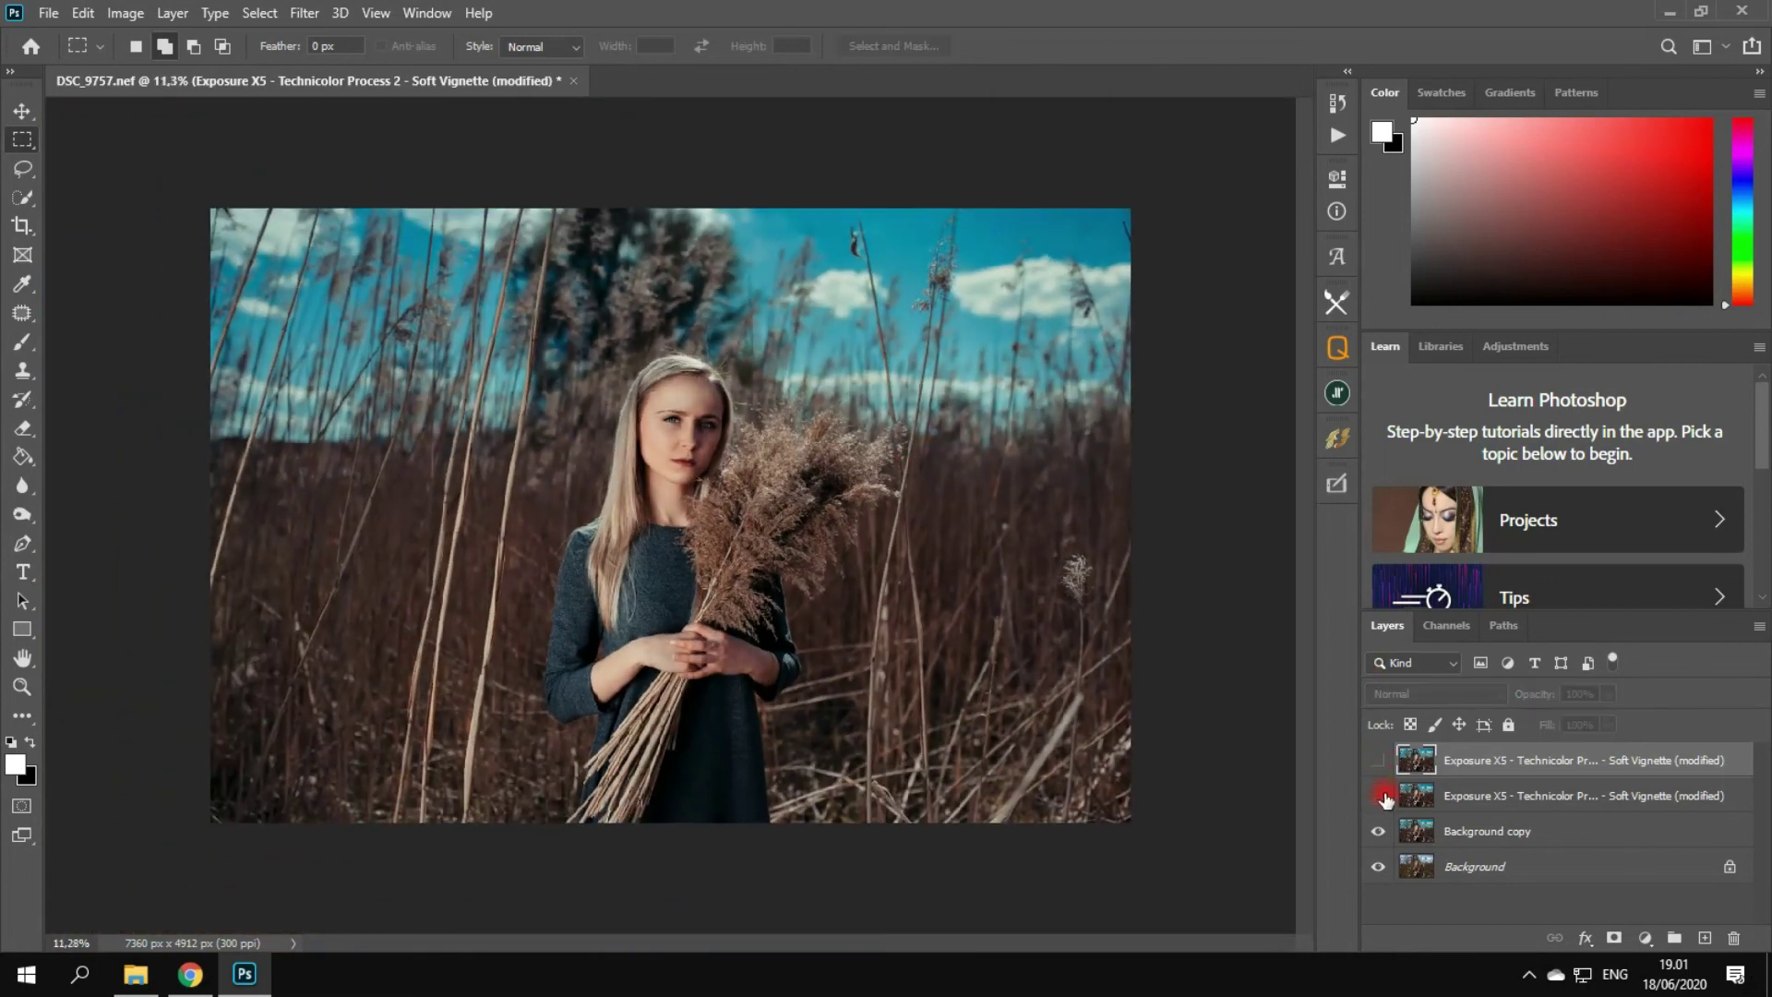
click(1382, 762)
click(1382, 764)
click(1383, 764)
click(1374, 791)
click(1383, 762)
click(1383, 762)
click(1383, 762)
click(1382, 762)
scroll(942, 557, up, 1)
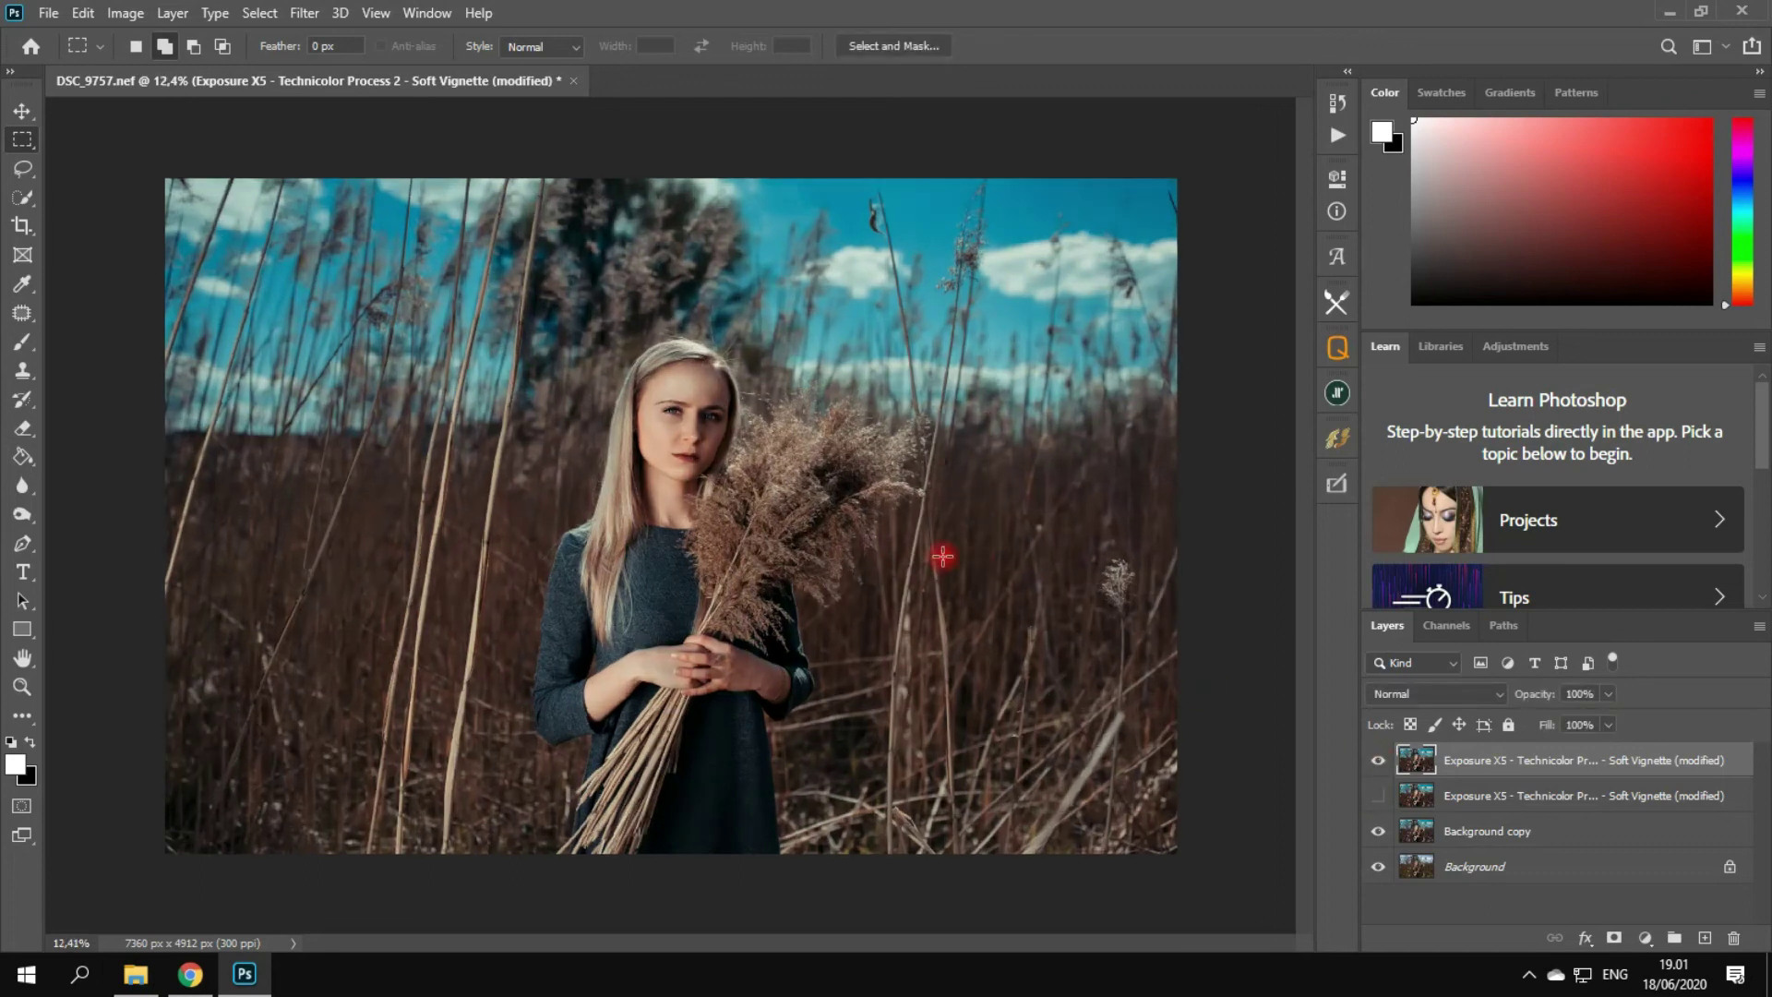
click(1379, 759)
click(1379, 759)
click(1378, 760)
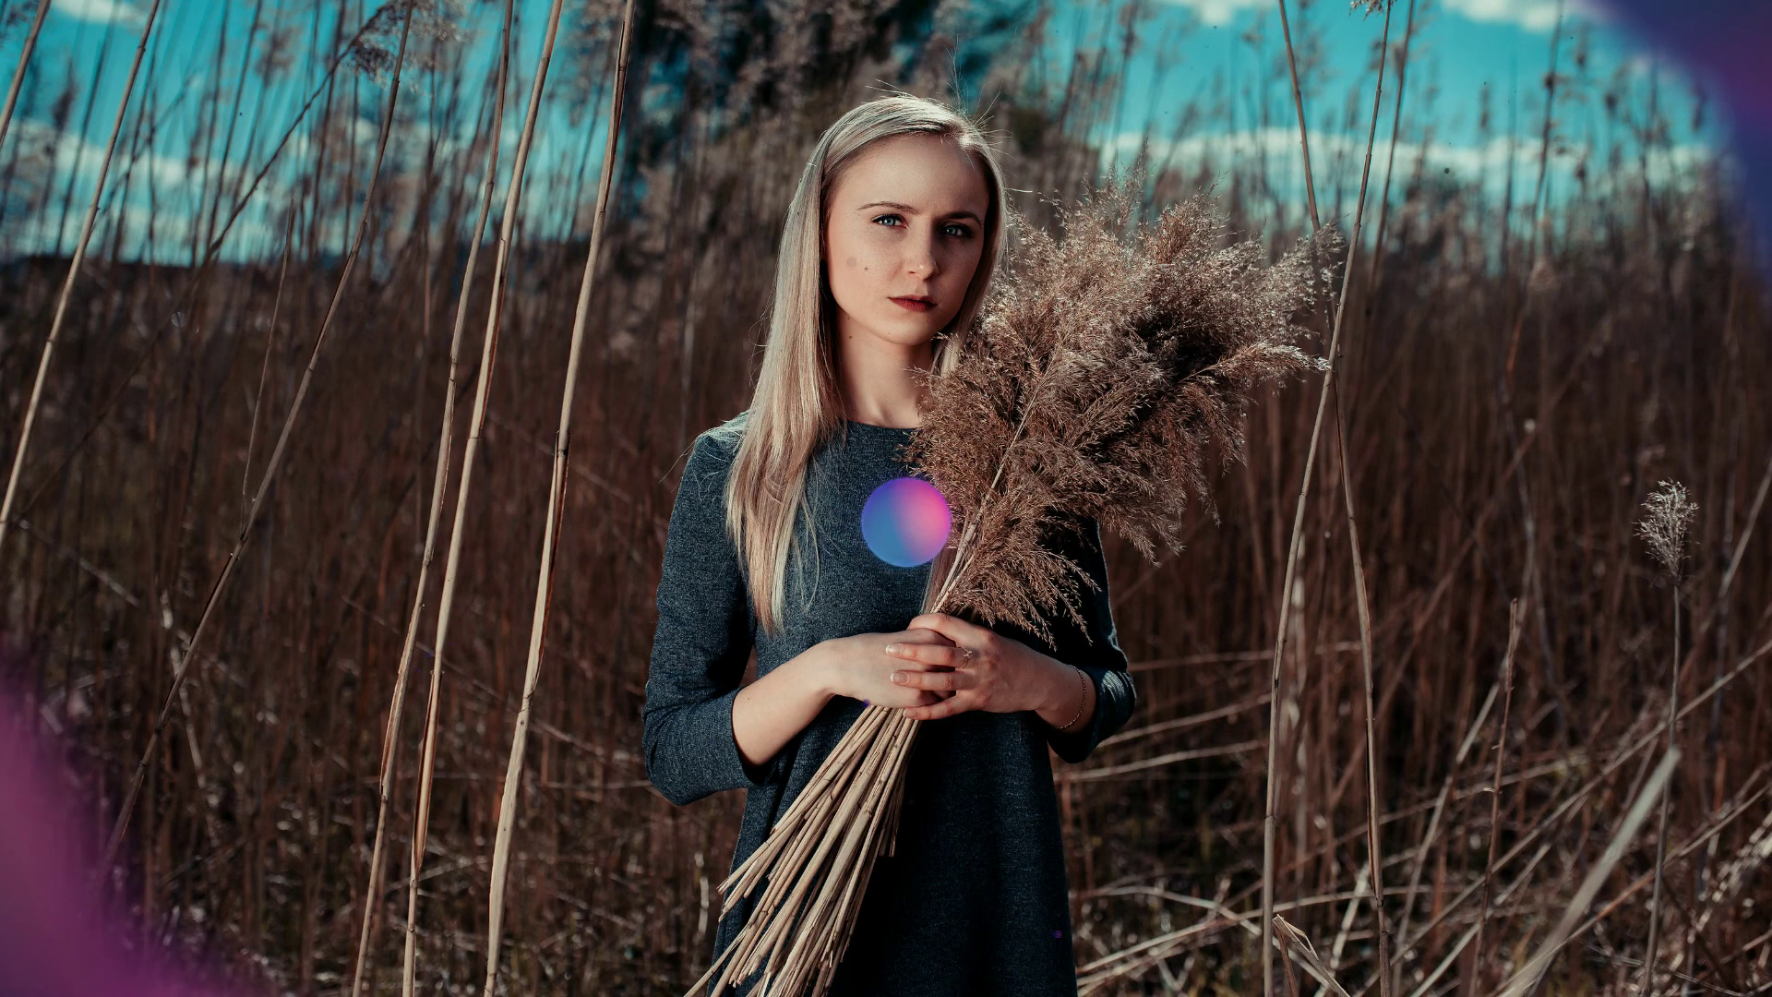